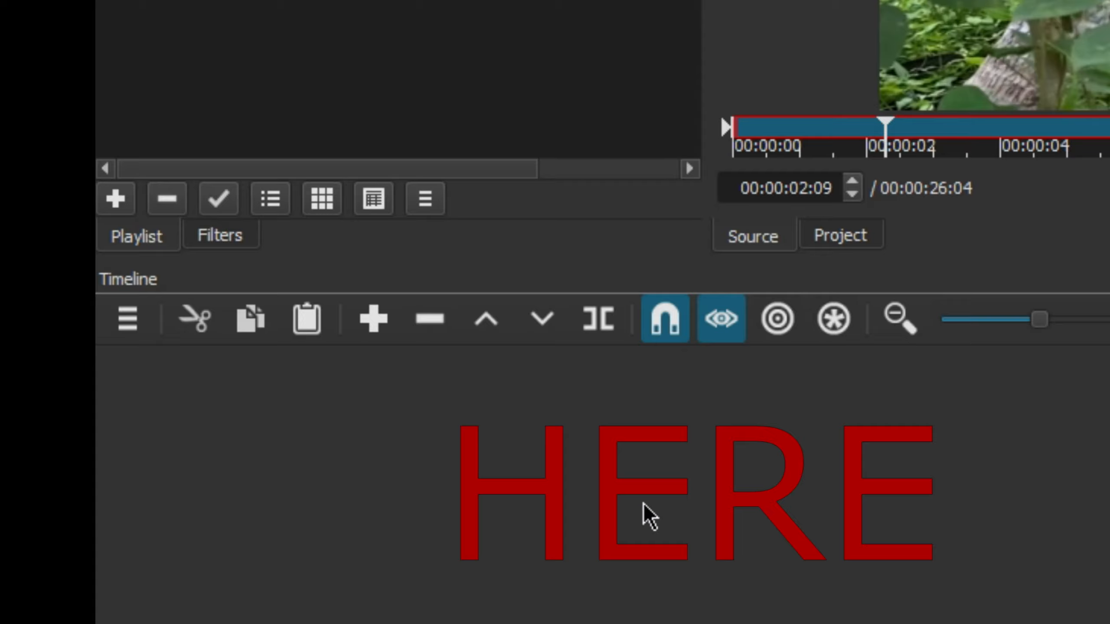
- Add the IMG_1184.MOV clip from the playlist to the start of the empty timeline
left_click(126, 328)
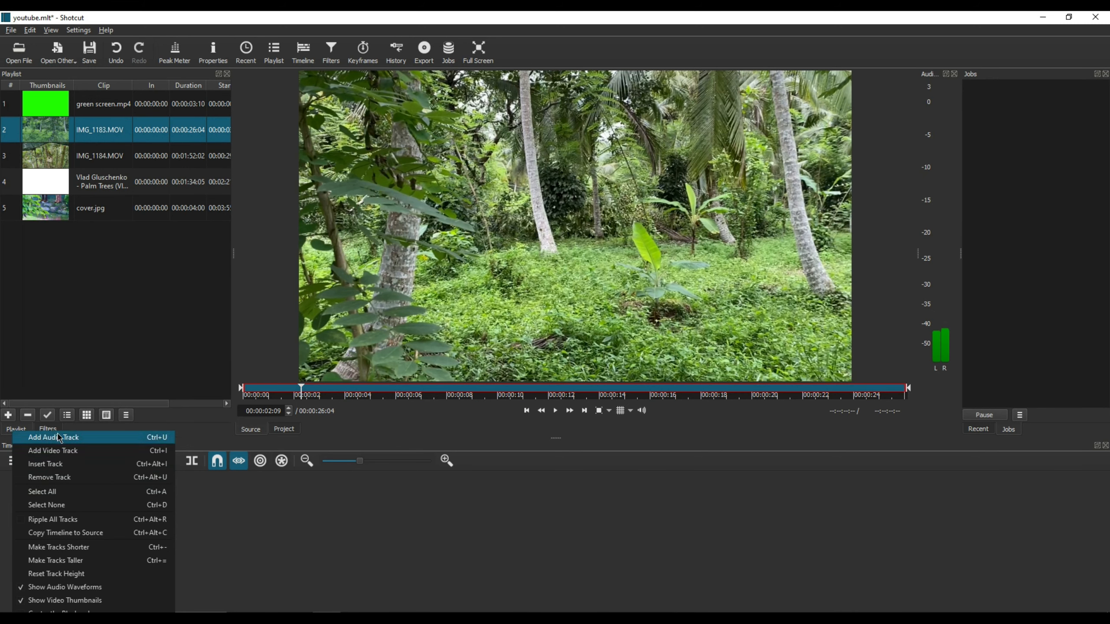
left_click(73, 242)
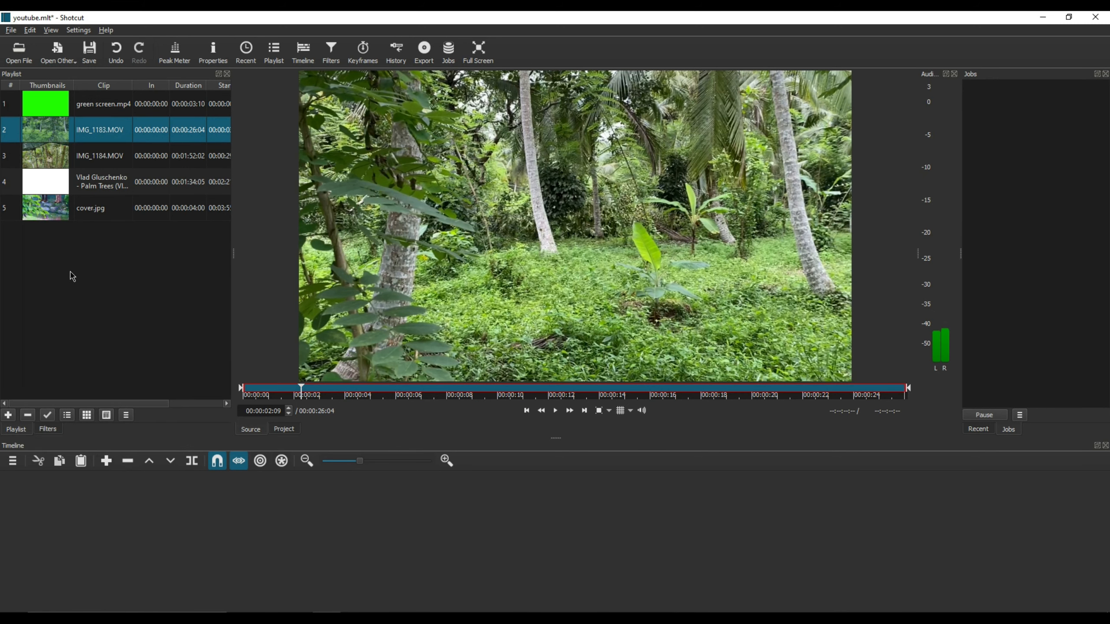
left_click(117, 162)
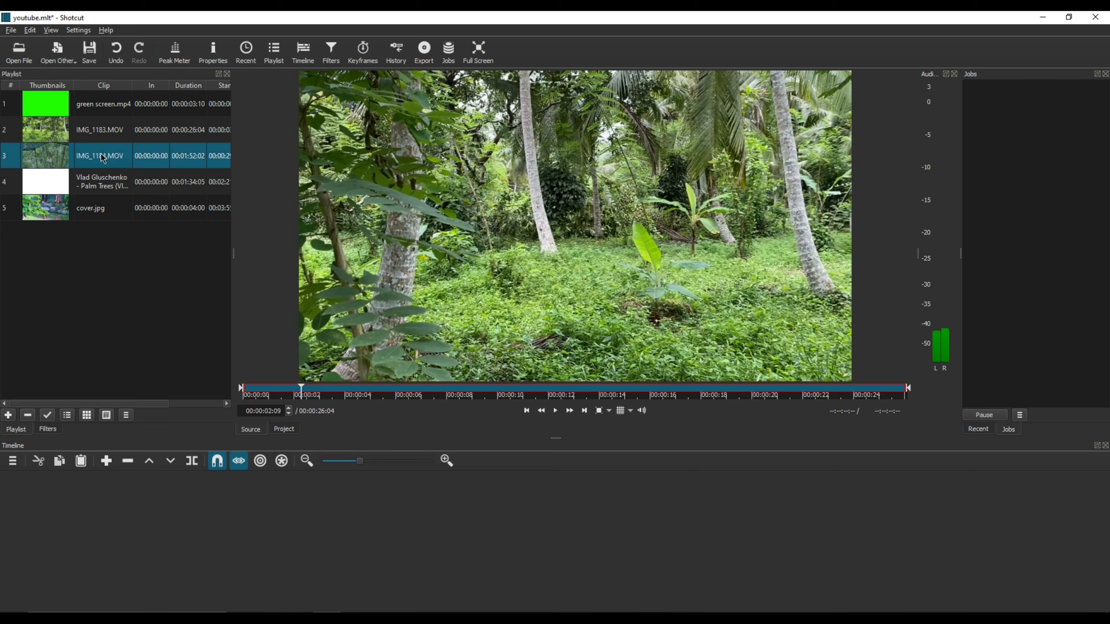
left_click_drag(104, 158, 69, 521)
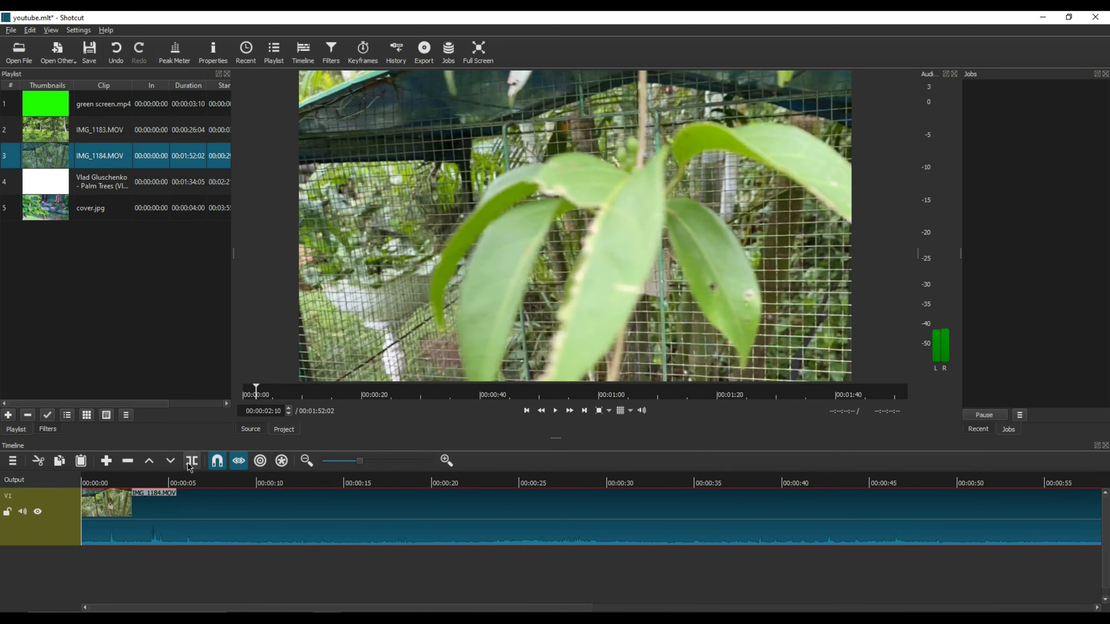
- Scrub through the IMG_1184.MOV clip at several points to review its footage
left_click(102, 479)
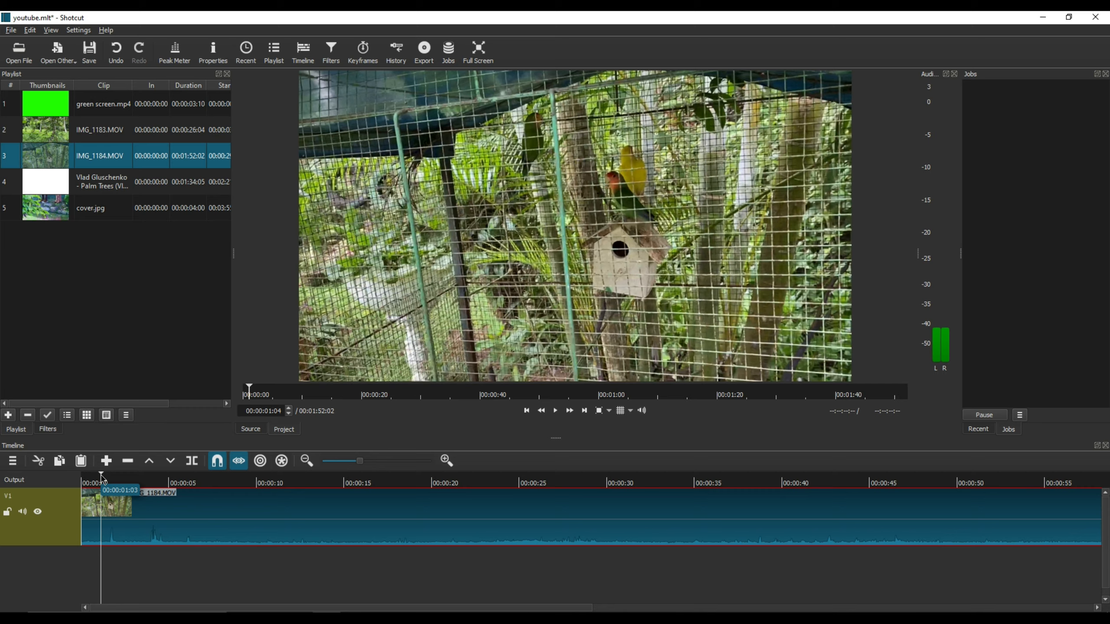
left_click_drag(101, 480, 412, 479)
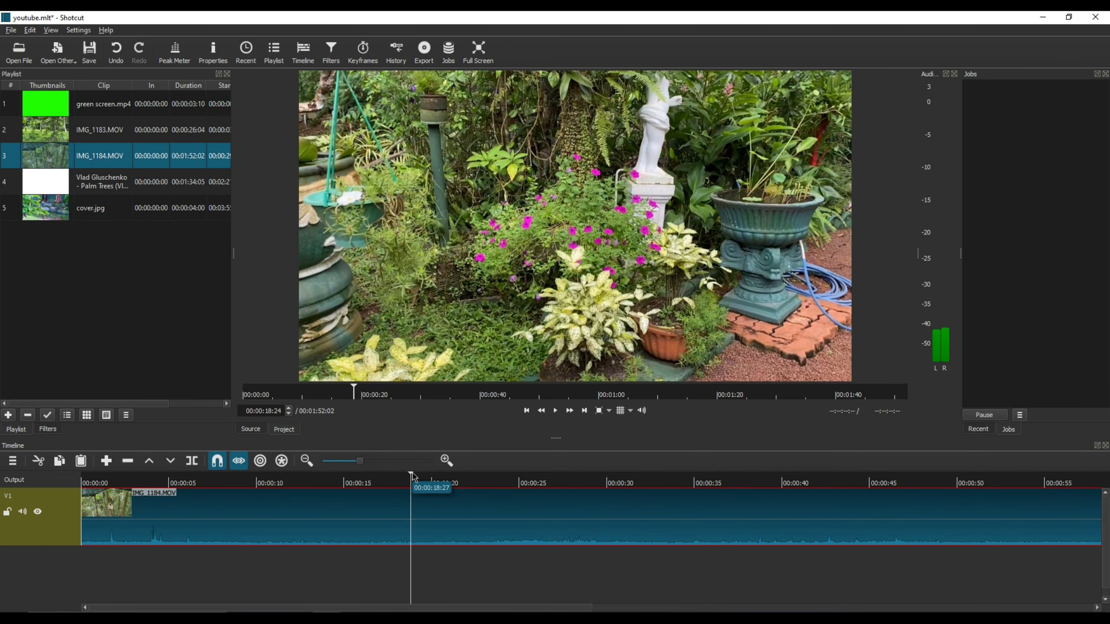
left_click(519, 479)
left_click(359, 479)
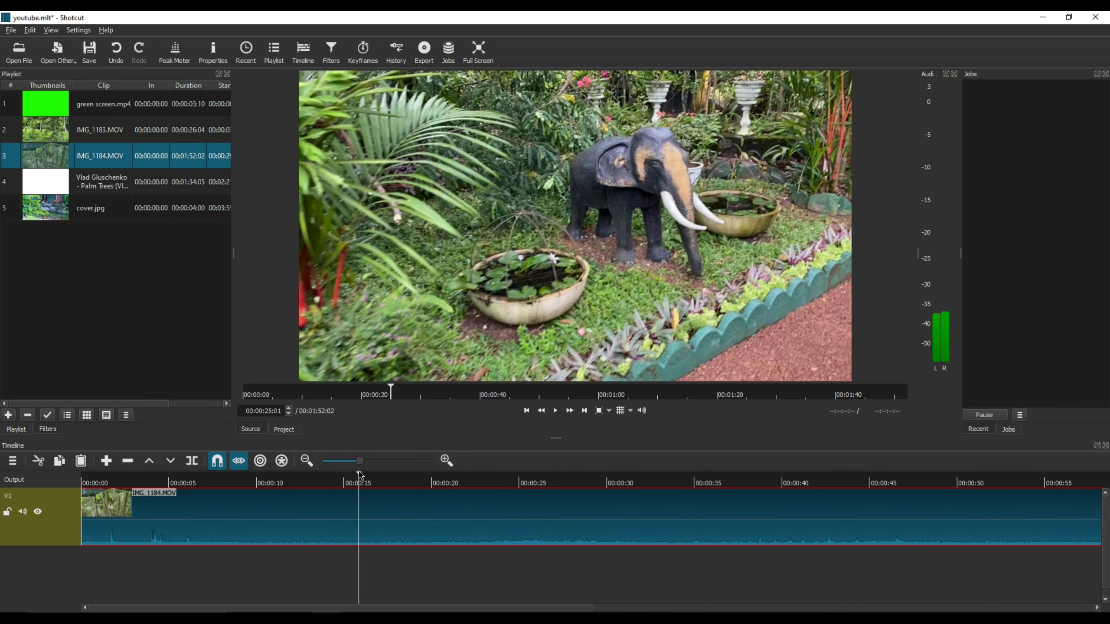
left_click(533, 394)
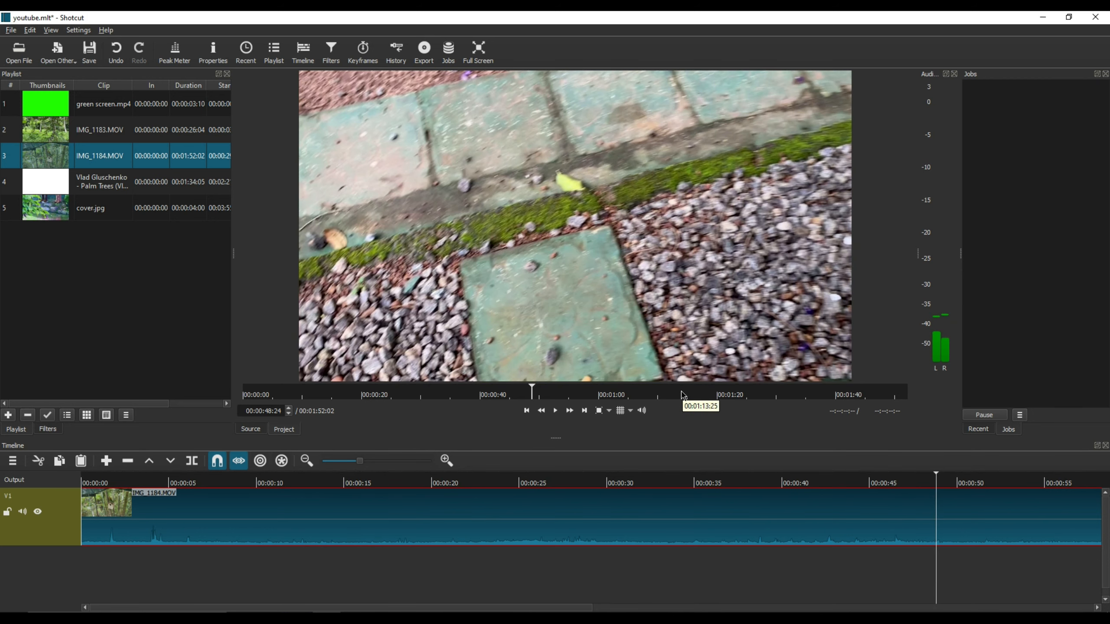
left_click(376, 394)
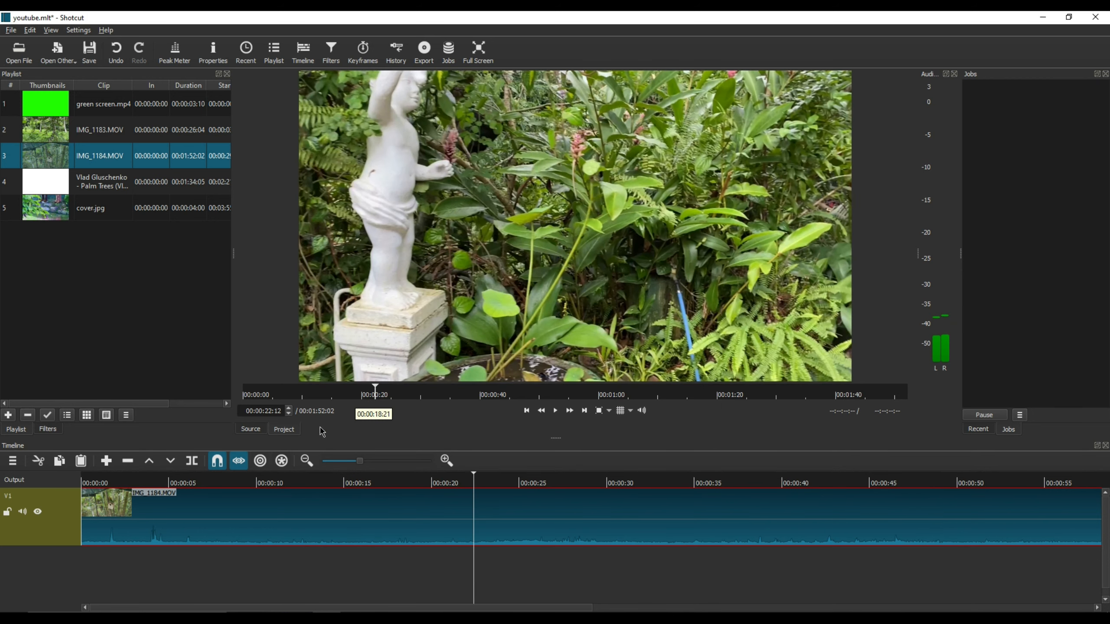
- Magnify the timeline to place the playhead precisely at 00:00:21:28, and return the view to the start of the clip
left_click(446, 461)
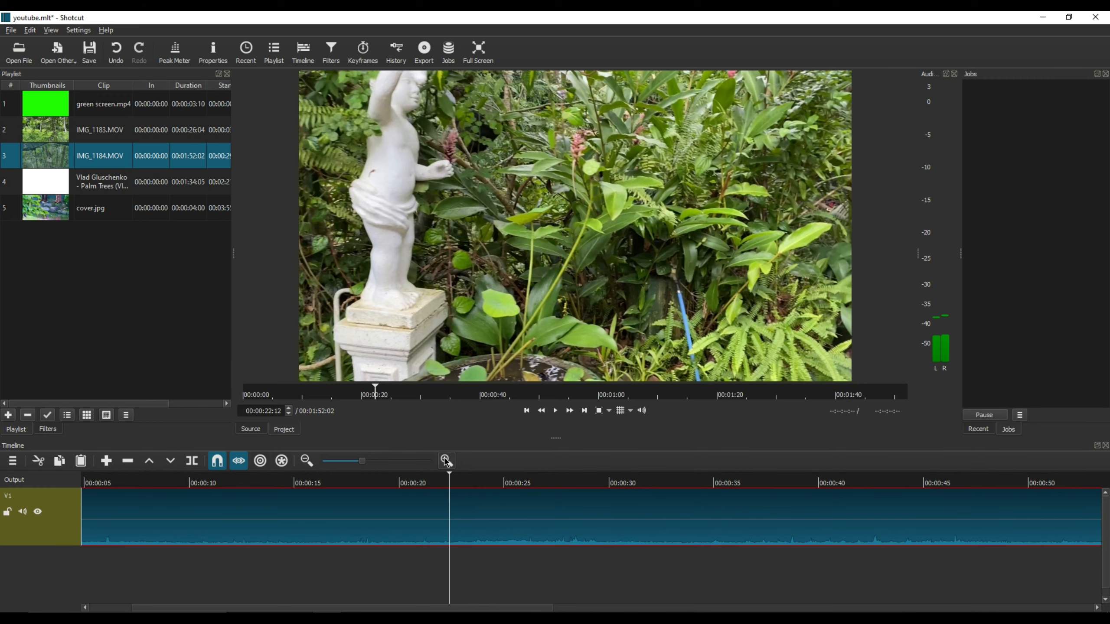
left_click(389, 475)
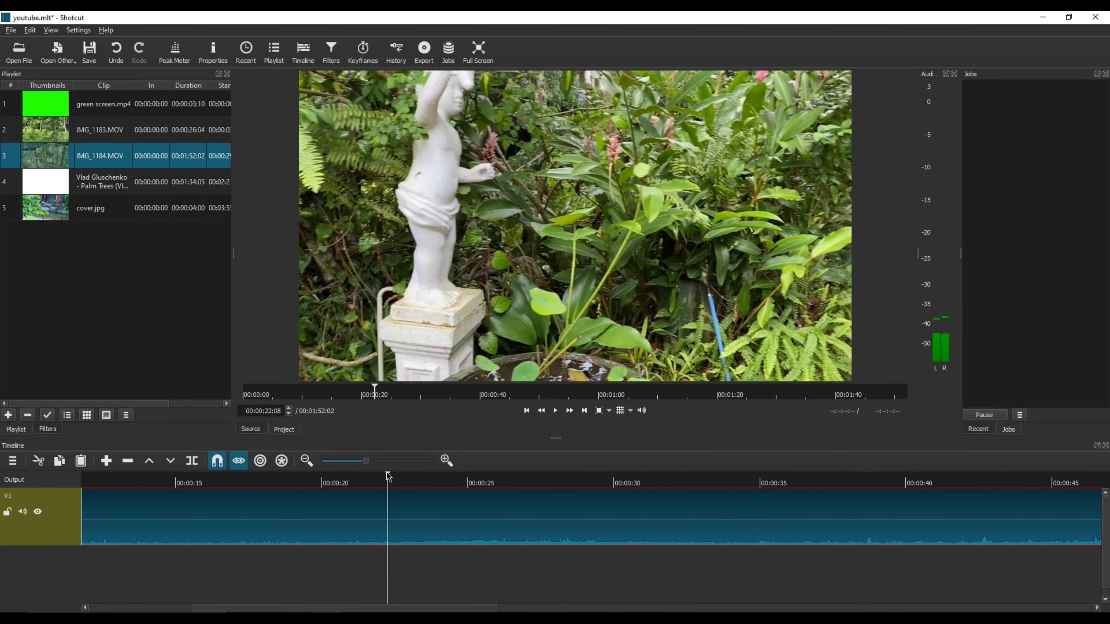
left_click(382, 476)
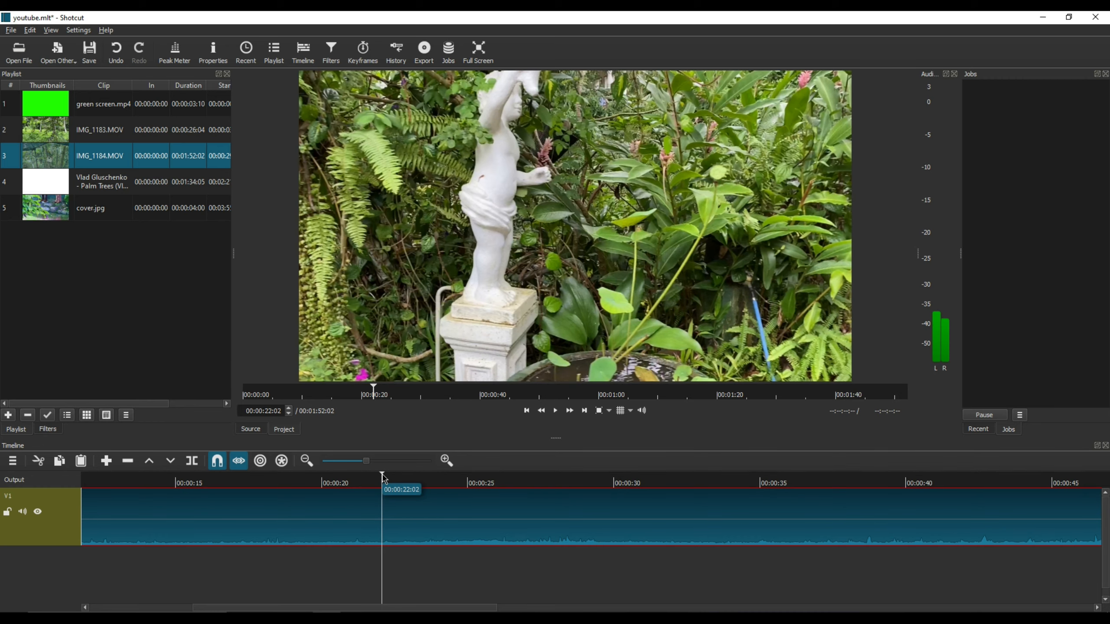
left_click(378, 476)
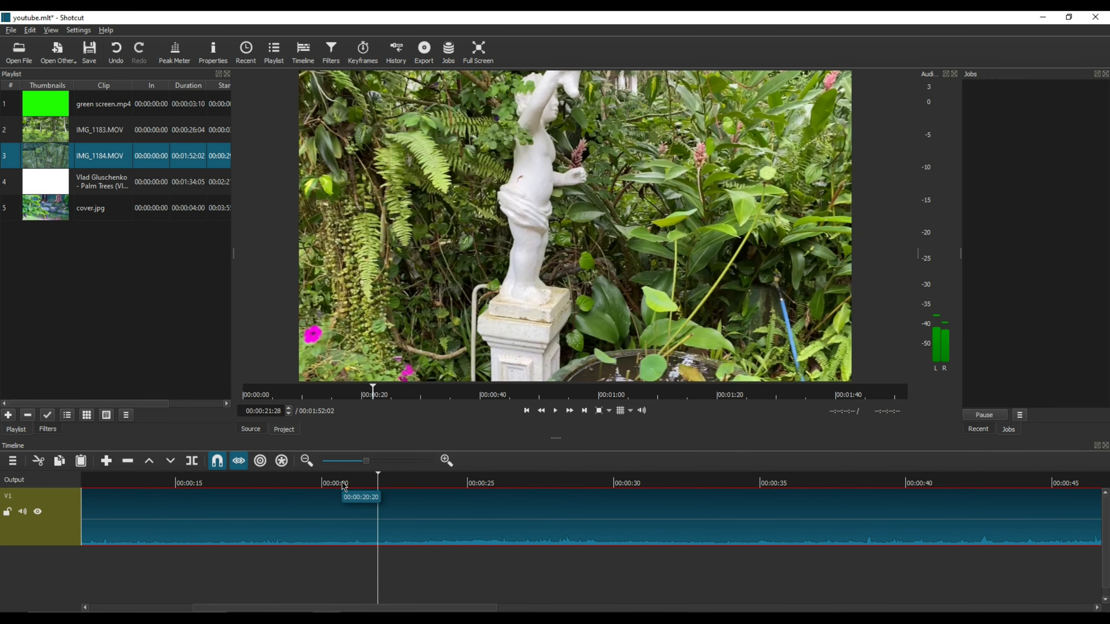
left_click(306, 468)
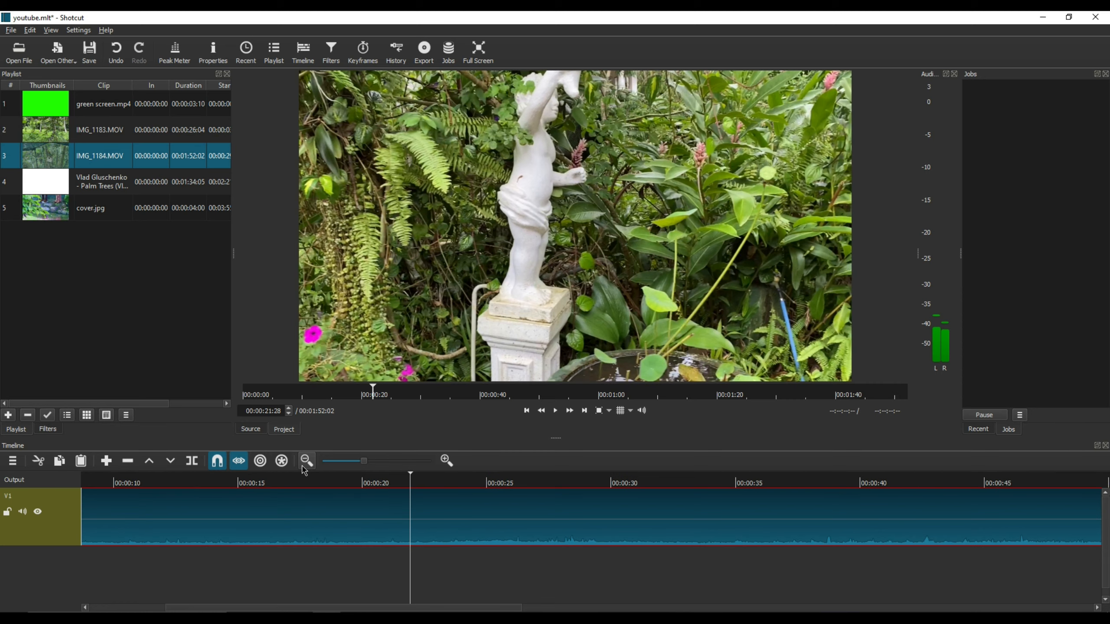
left_click(306, 467)
left_click_drag(484, 609, 392, 609)
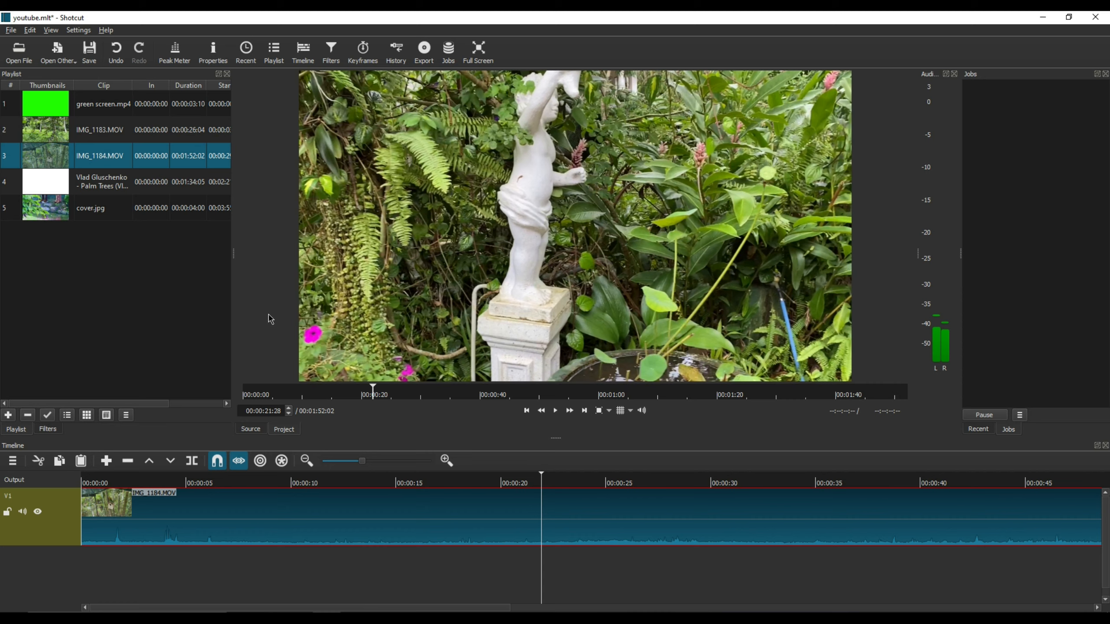
- Add a second video track and place the IMG_1183.MOV clip at its start
left_click(12, 461)
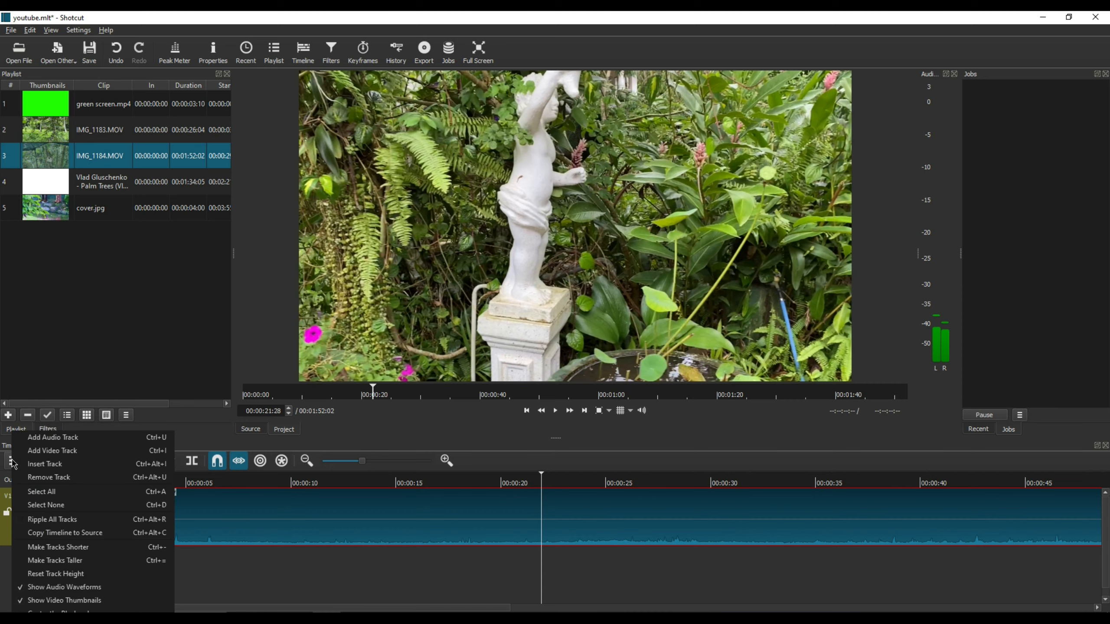
left_click(71, 452)
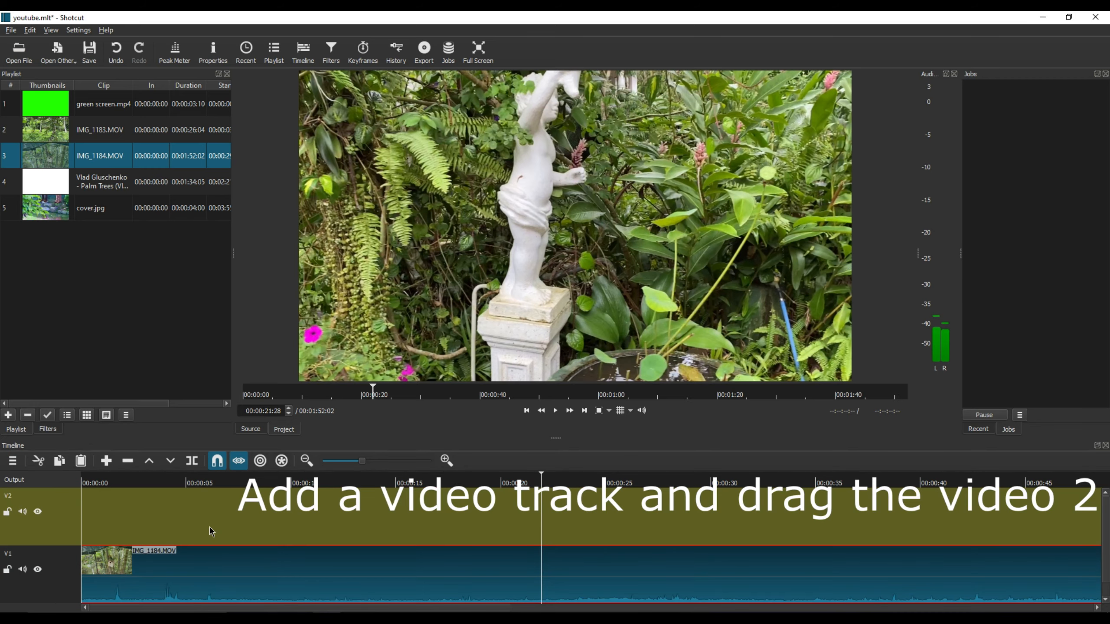
left_click(99, 133)
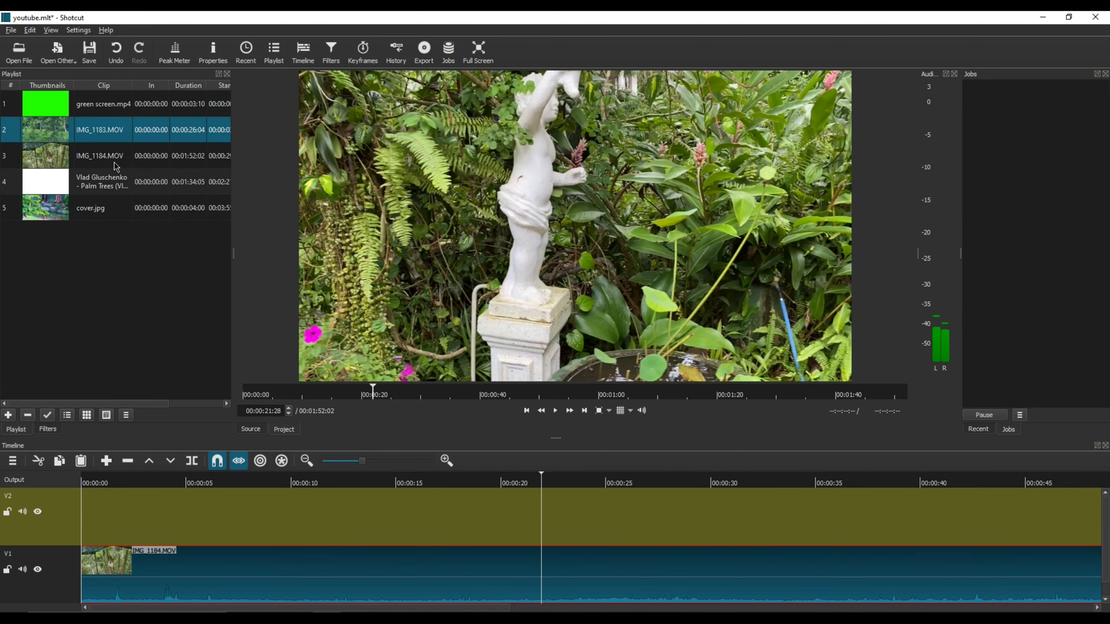
left_click_drag(126, 136, 89, 507)
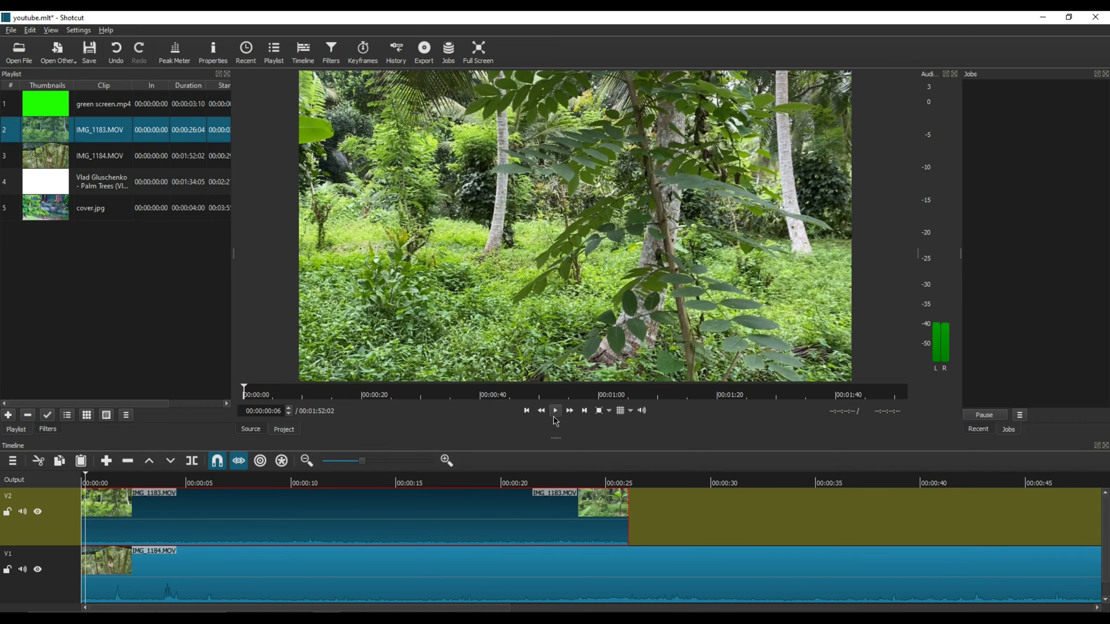
- Preview how the V2 clip covers the V1 clip, playing across the point where IMG_1183.MOV ends
left_click(556, 411)
left_click(568, 479)
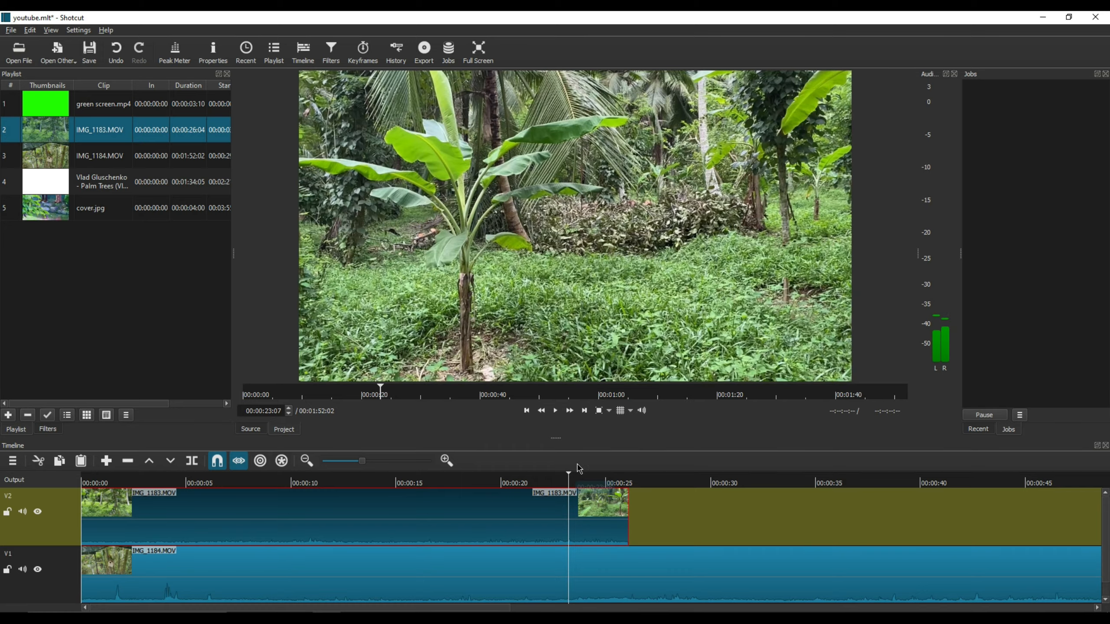
left_click(555, 412)
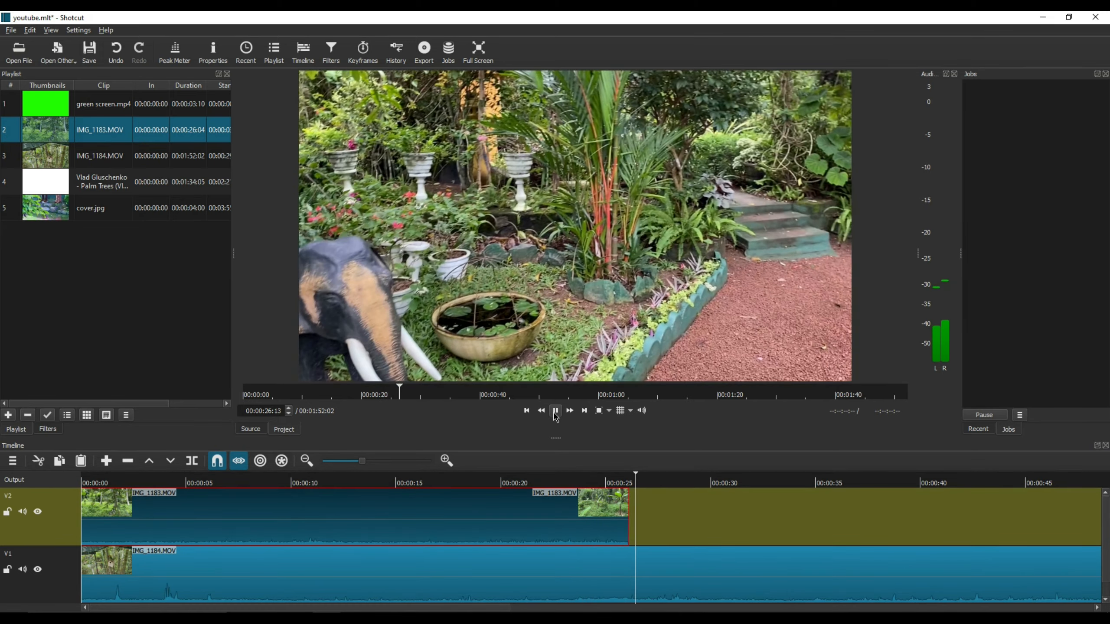
left_click(555, 412)
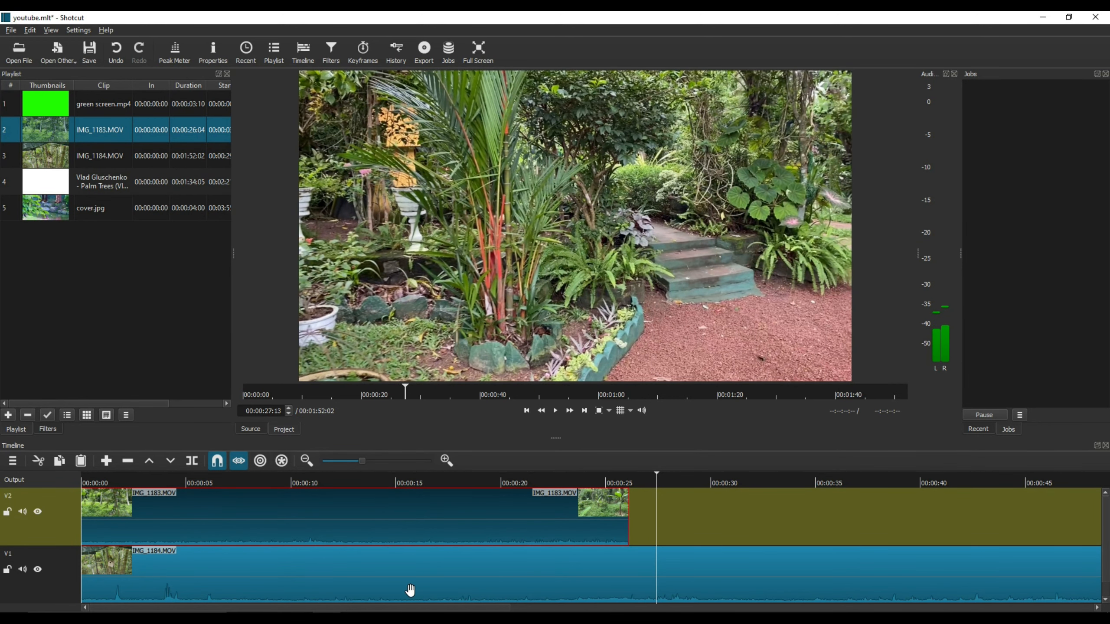
left_click(200, 589)
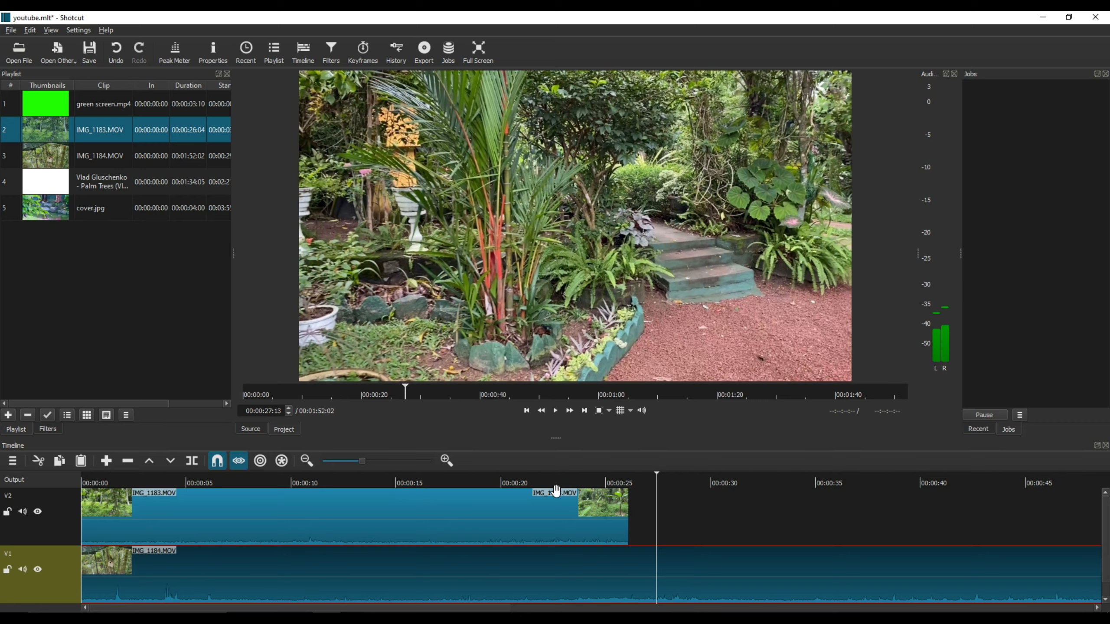
left_click(622, 476)
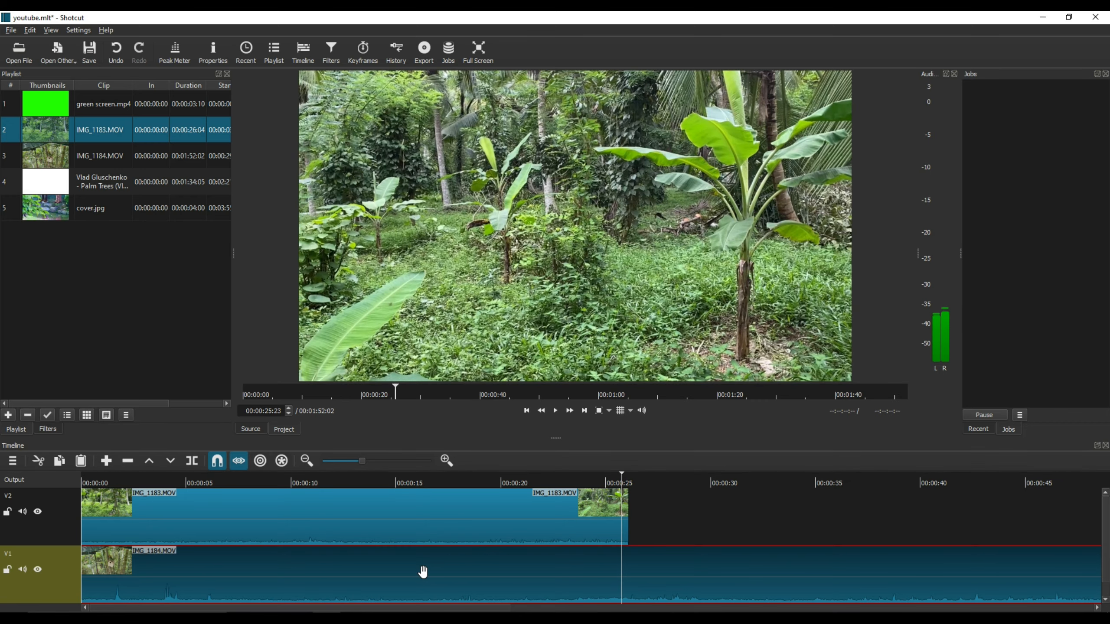
left_click(101, 481)
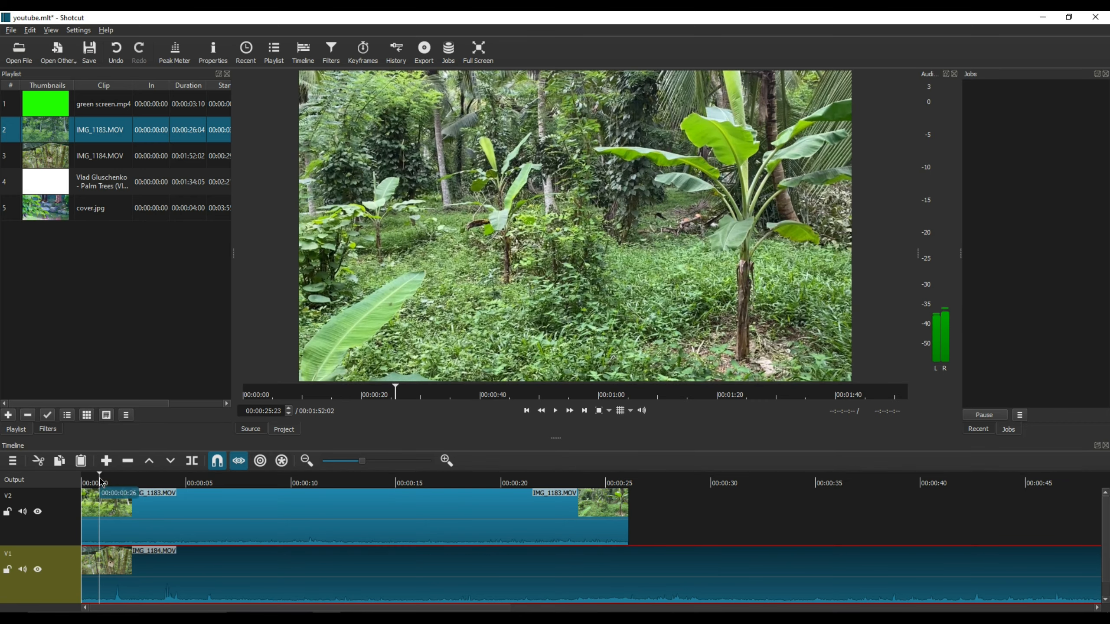
- Split the IMG_1183.MOV clip on V2 at 00:00:21:09 and delete the part after the cut
left_click(290, 518)
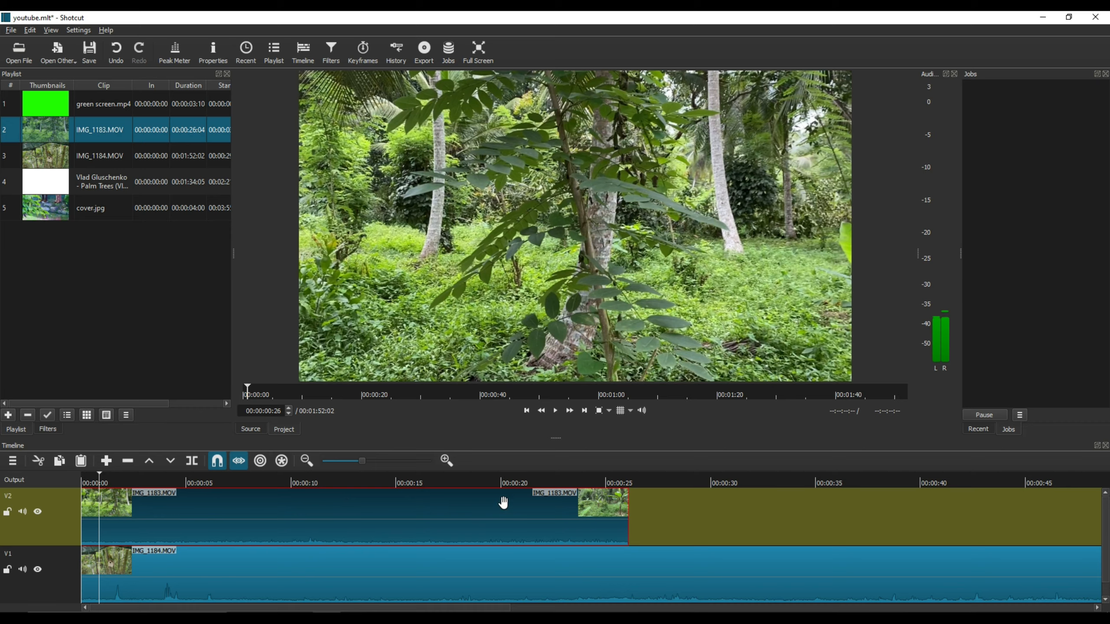
left_click(532, 477)
mouse_move(532, 477)
left_mouse_down()
mouse_move(504, 480)
mouse_move(530, 481)
left_mouse_up()
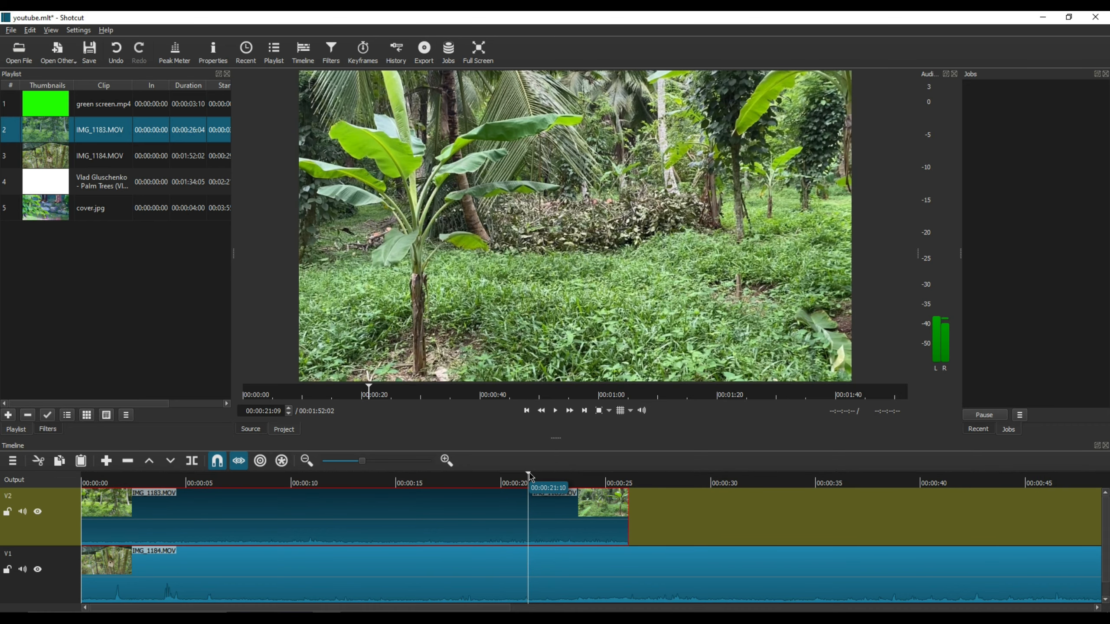
left_click(192, 462)
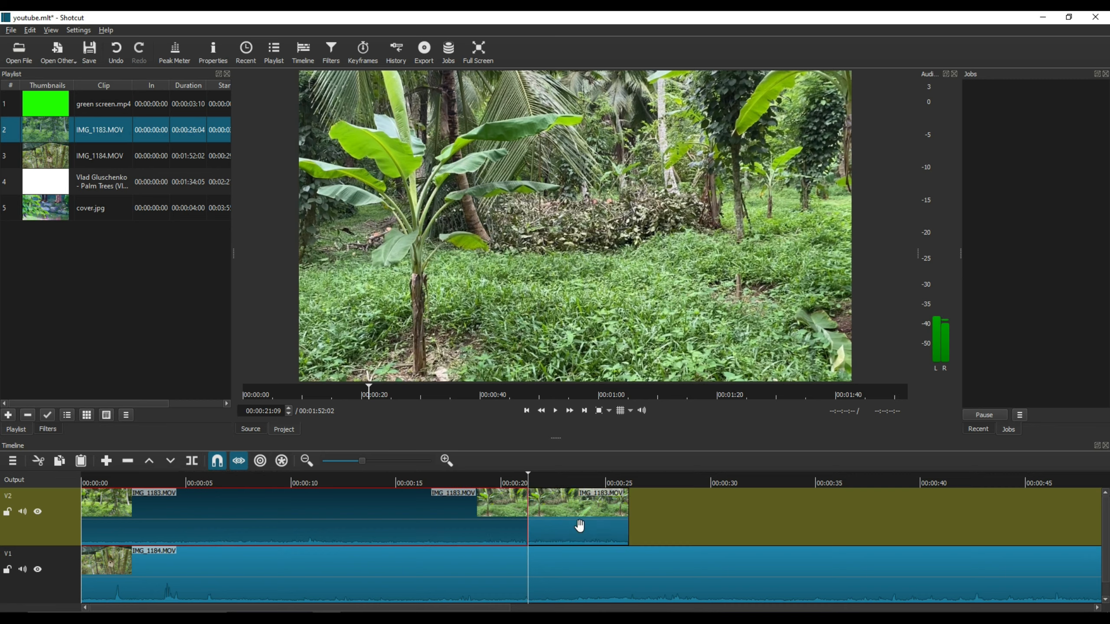
key("Delete")
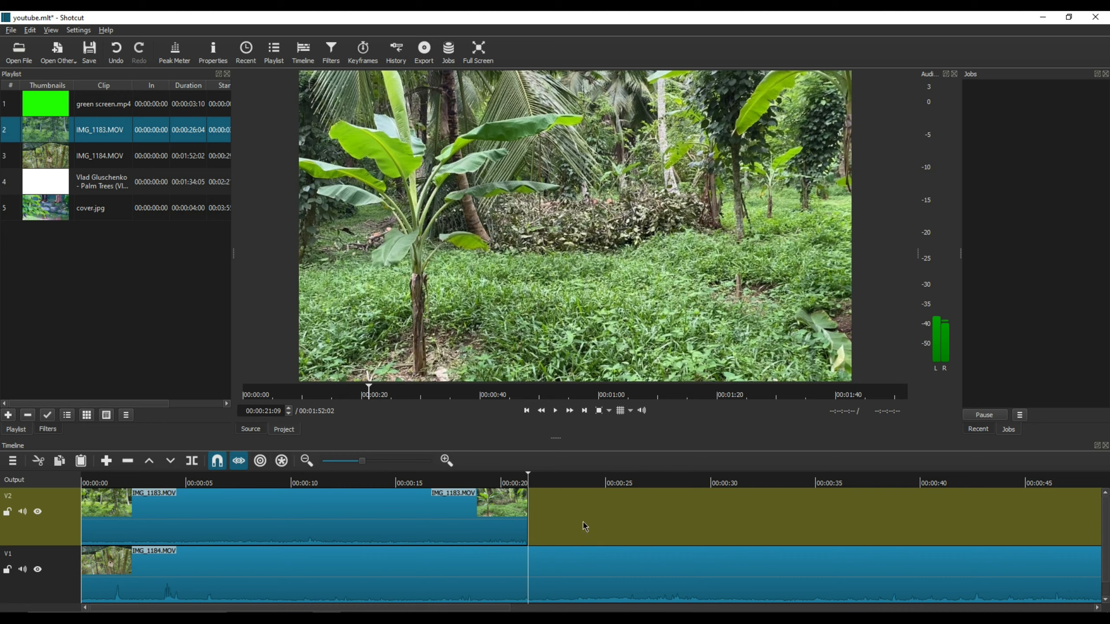
key("ctrl+z")
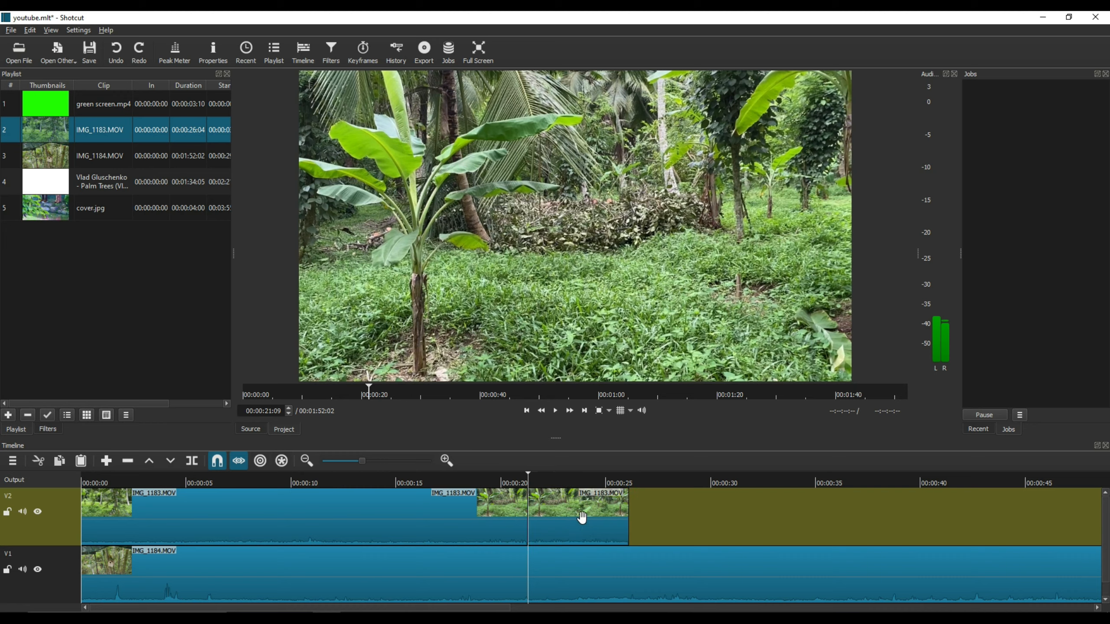
left_click(582, 518)
key("Delete")
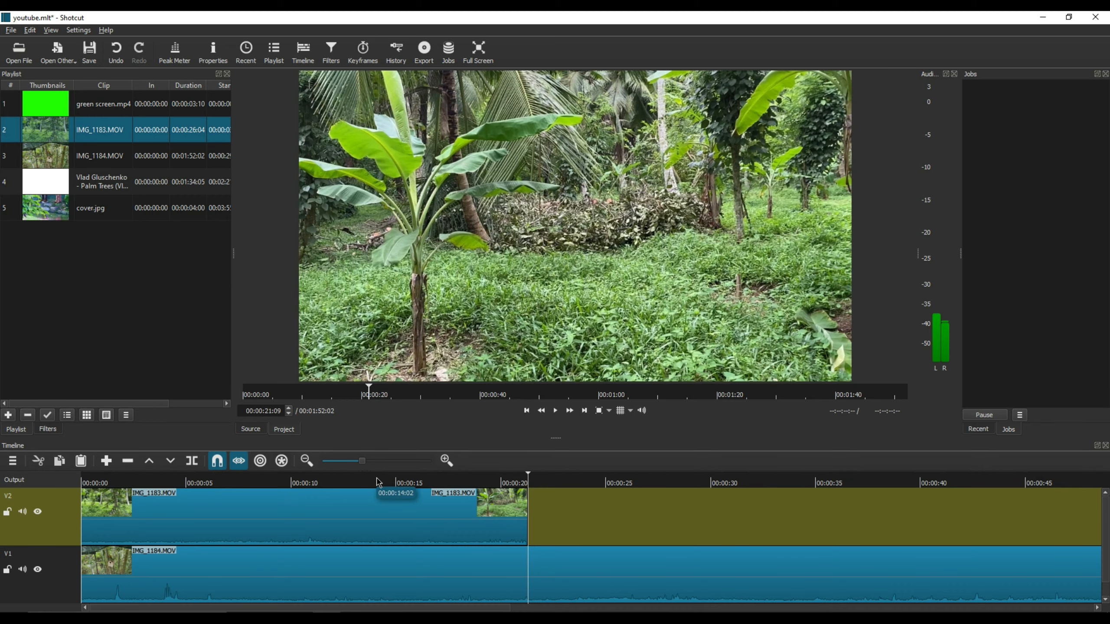
- Turn off snapping and split the remaining IMG_1183.MOV clip on V2 at 00:00:14:02
key("Up")
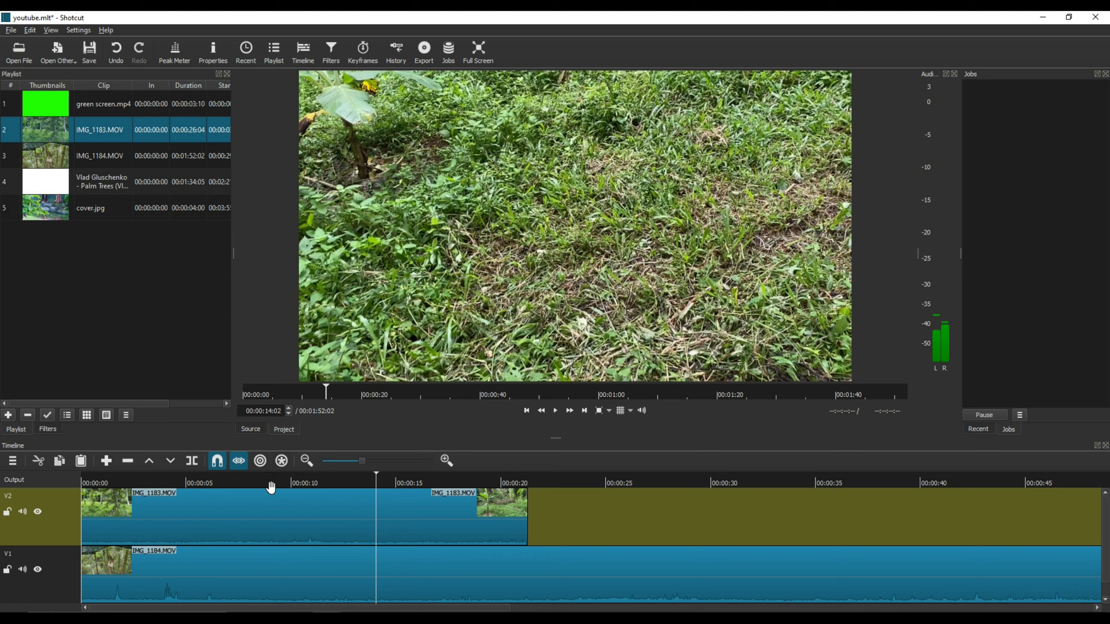
left_click(220, 466)
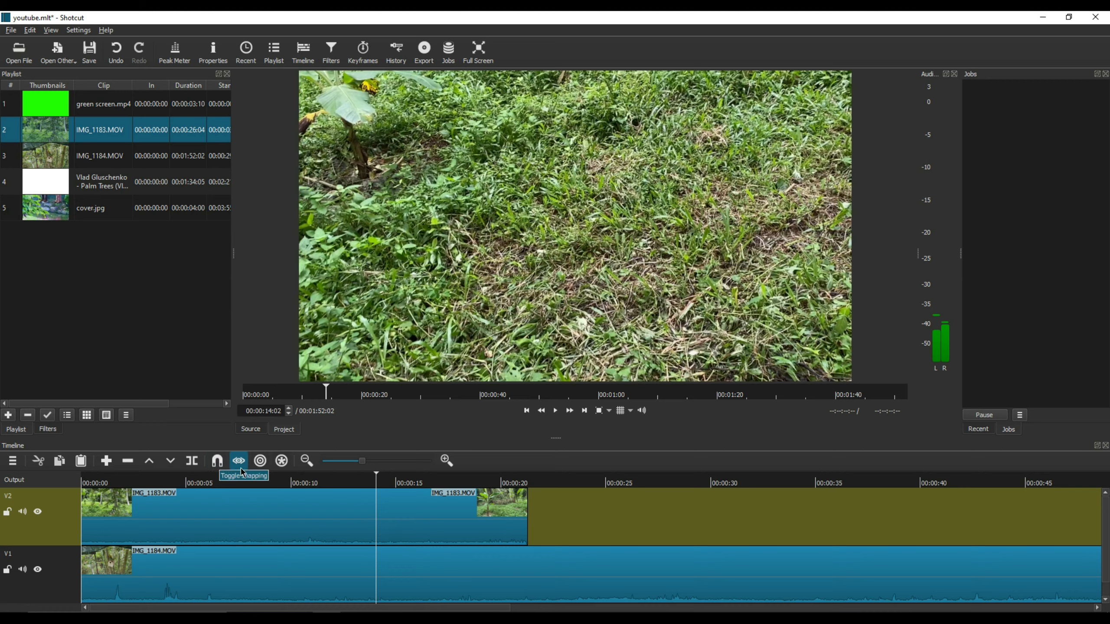
left_click(359, 509)
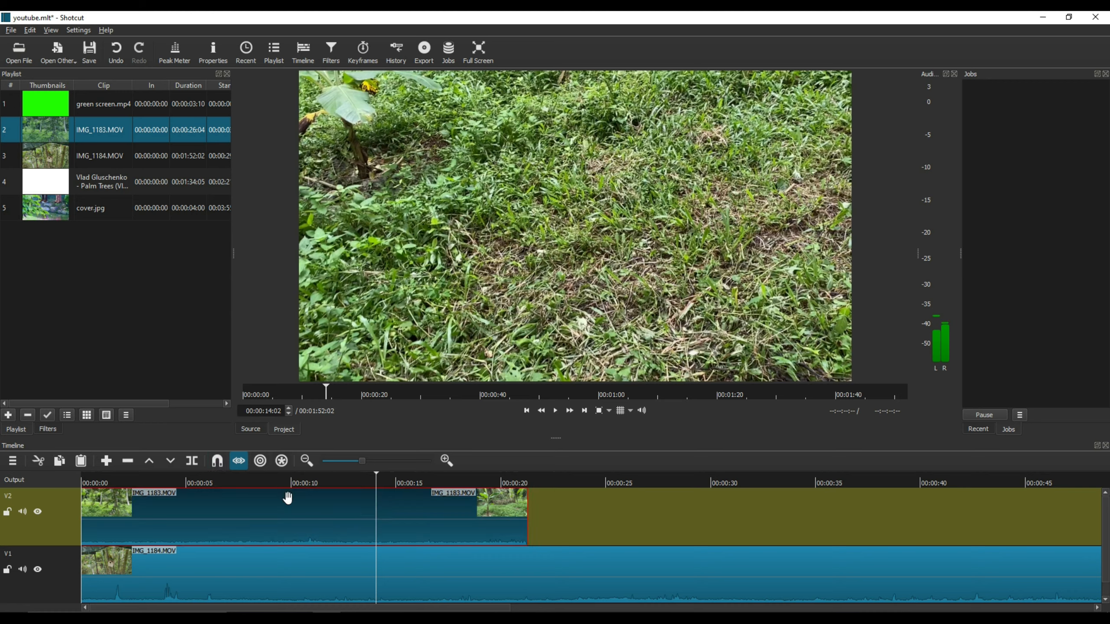
left_click(192, 461)
- Split the second IMG_1183.MOV piece on V2 at 00:00:14:21 and delete the short piece between the two cuts
left_click(390, 482)
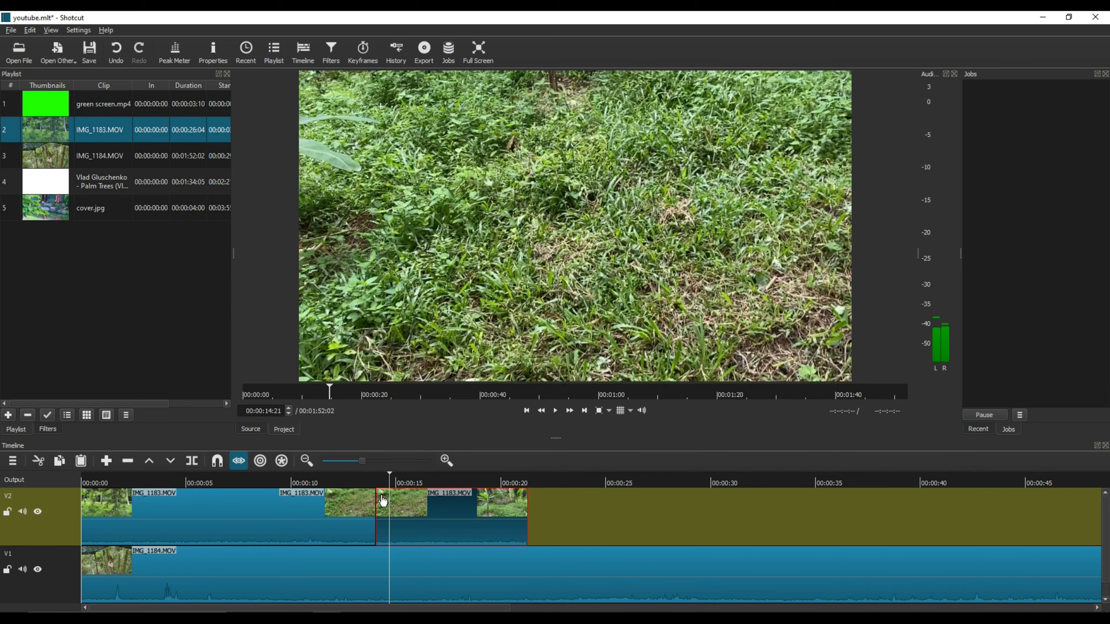
left_click(194, 463)
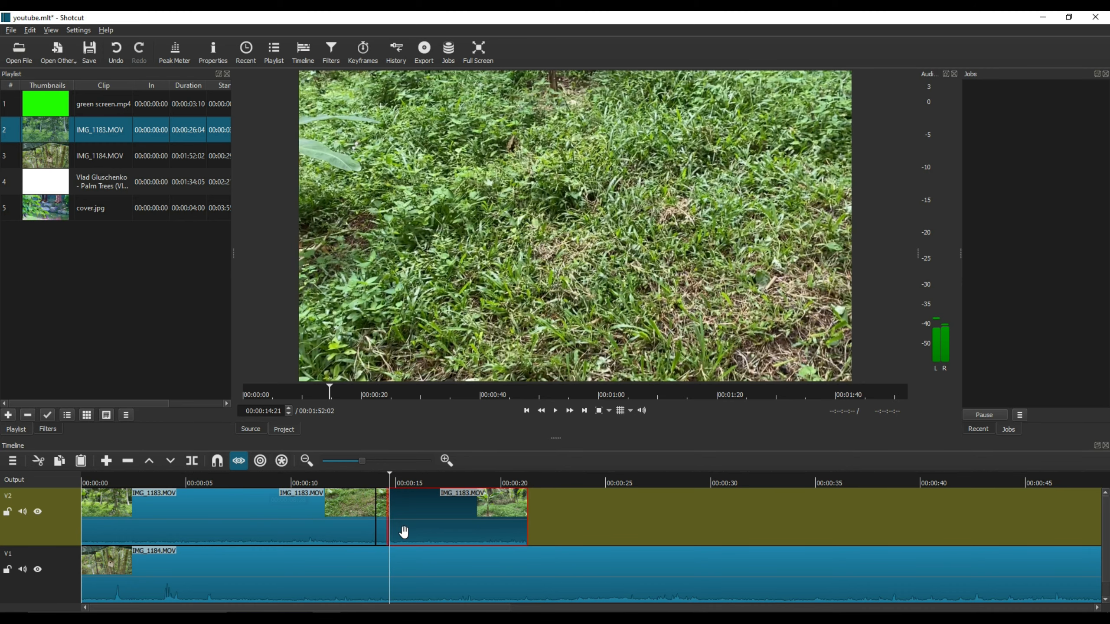
left_click(383, 516)
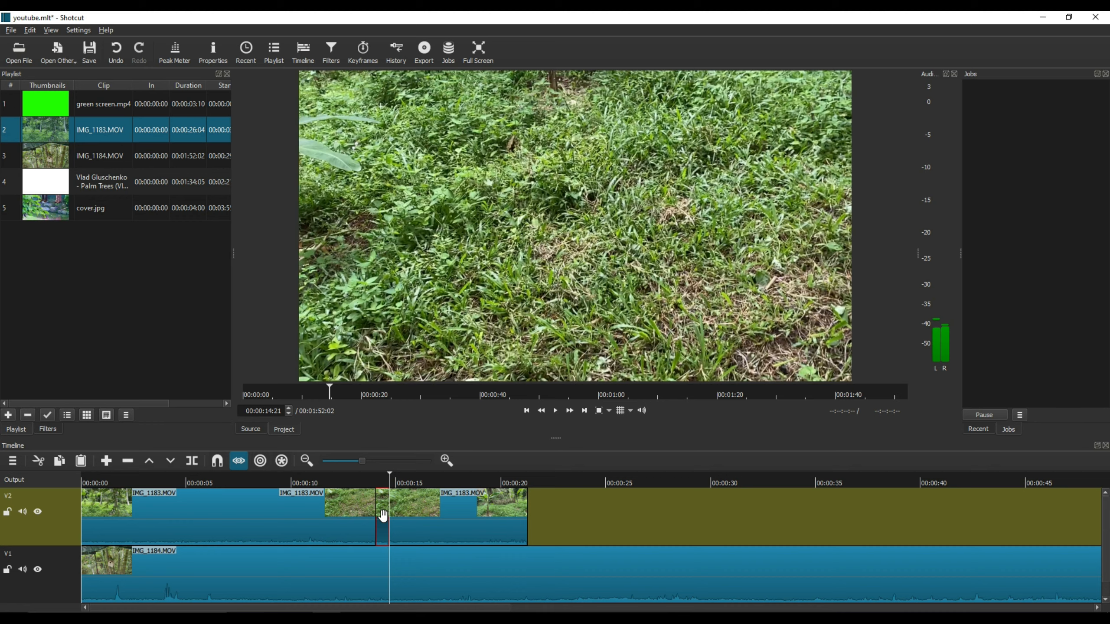
key("BackSpace")
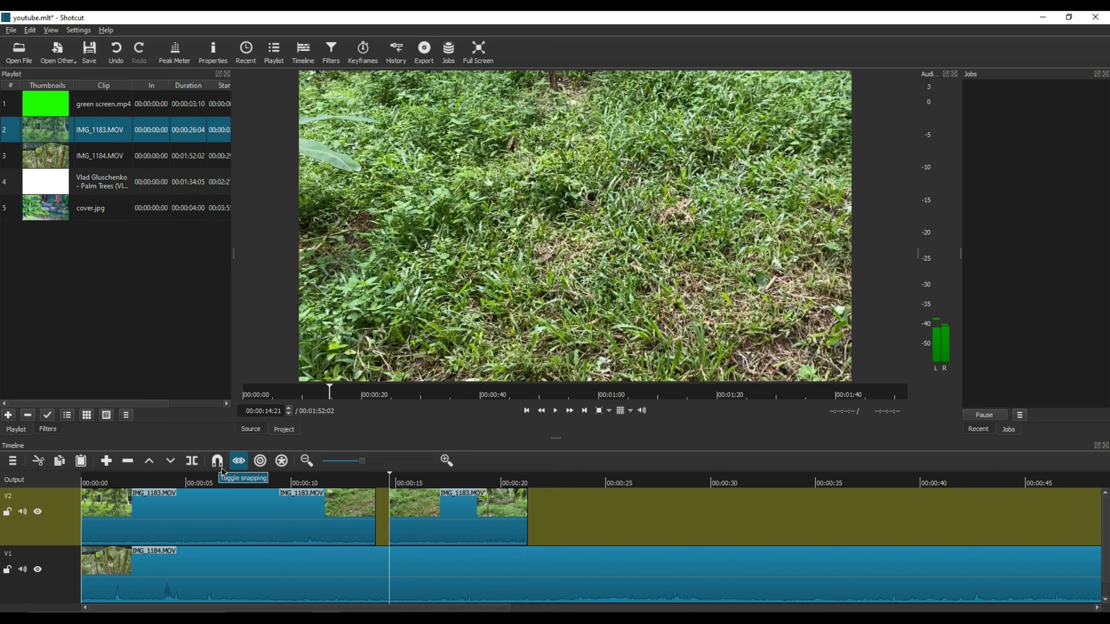
- With snapping off, move the last IMG_1183.MOV piece on V2 towards the first piece and play across the join
mouse_move(423, 510)
left_mouse_down()
mouse_move(396, 510)
mouse_move(416, 513)
left_mouse_up()
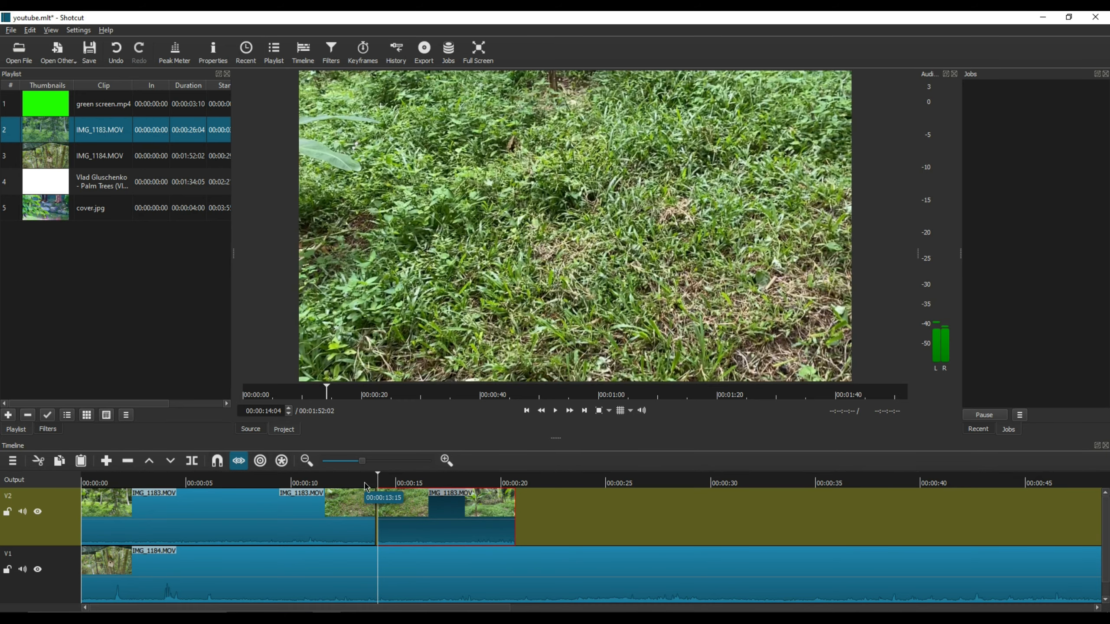
left_click(364, 482)
left_click(372, 482)
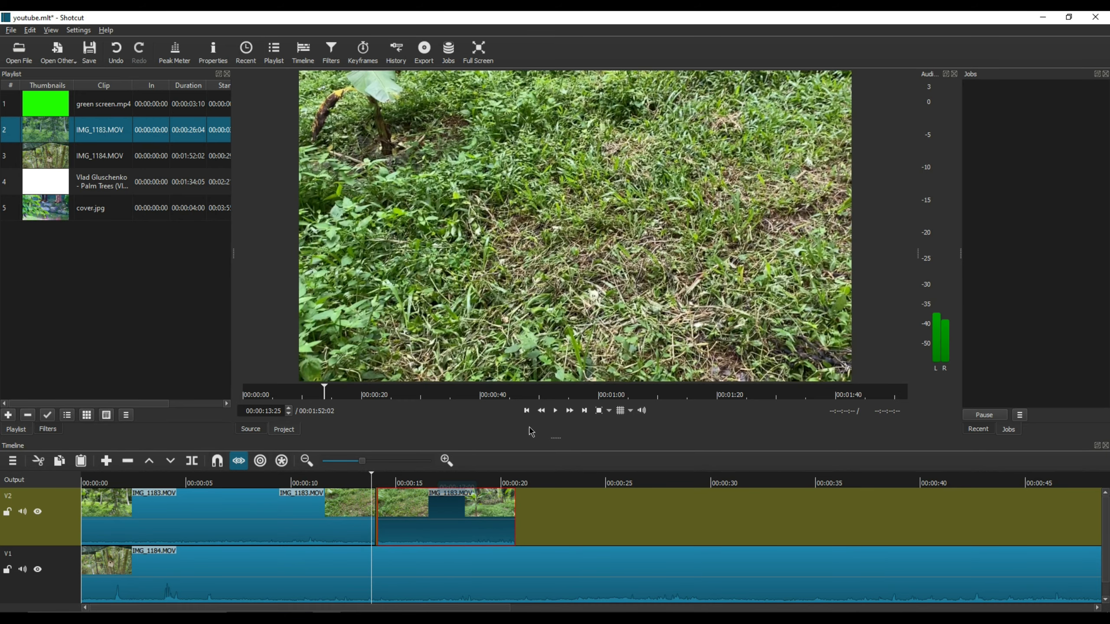
left_click(555, 410)
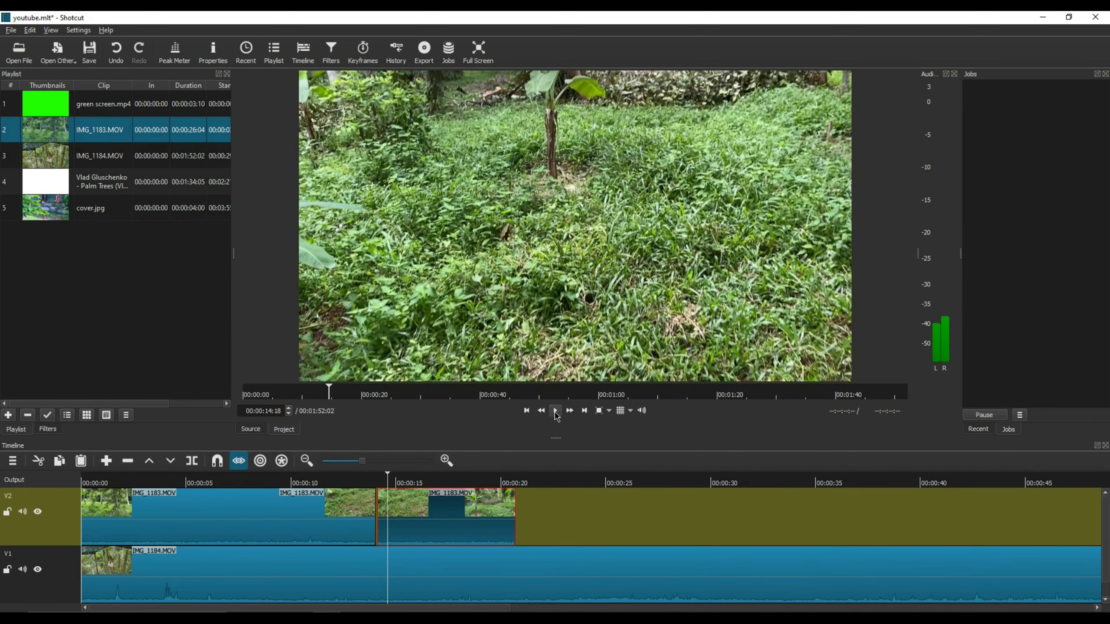
left_click(555, 410)
- Turn on snapping and align the second IMG_1183.MOV piece on V2 with the end of the first piece
left_click_drag(434, 515, 435, 518)
left_click_drag(429, 520, 432, 515)
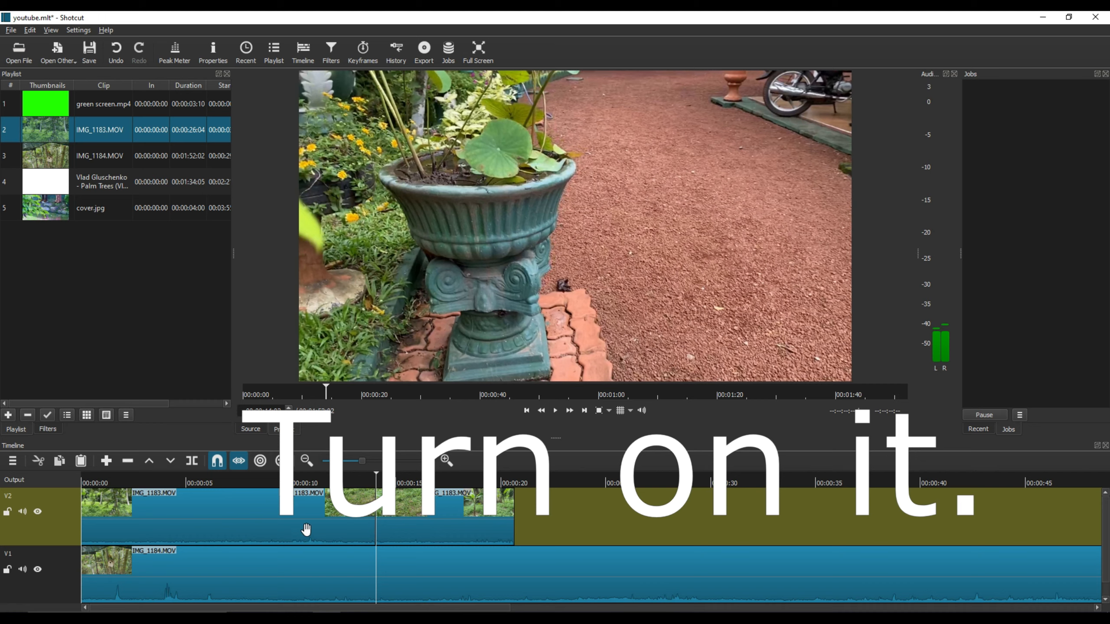
left_click(351, 481)
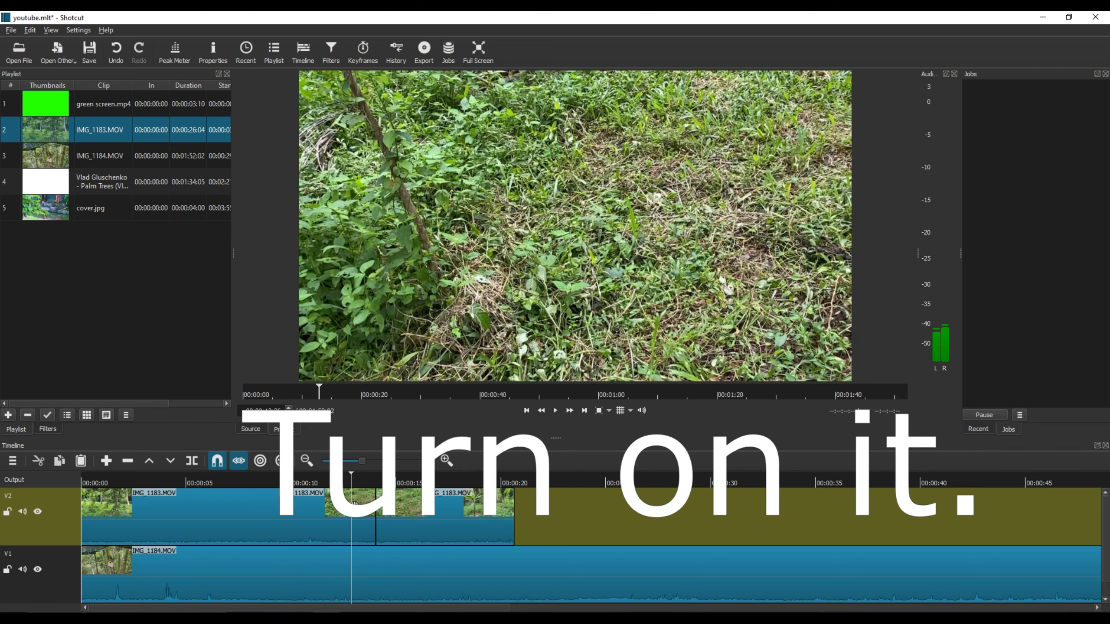
- Undo the moves, the deletion and the splits of IMG_1183.MOV on V2 to restore one continuous clip
left_click(430, 515)
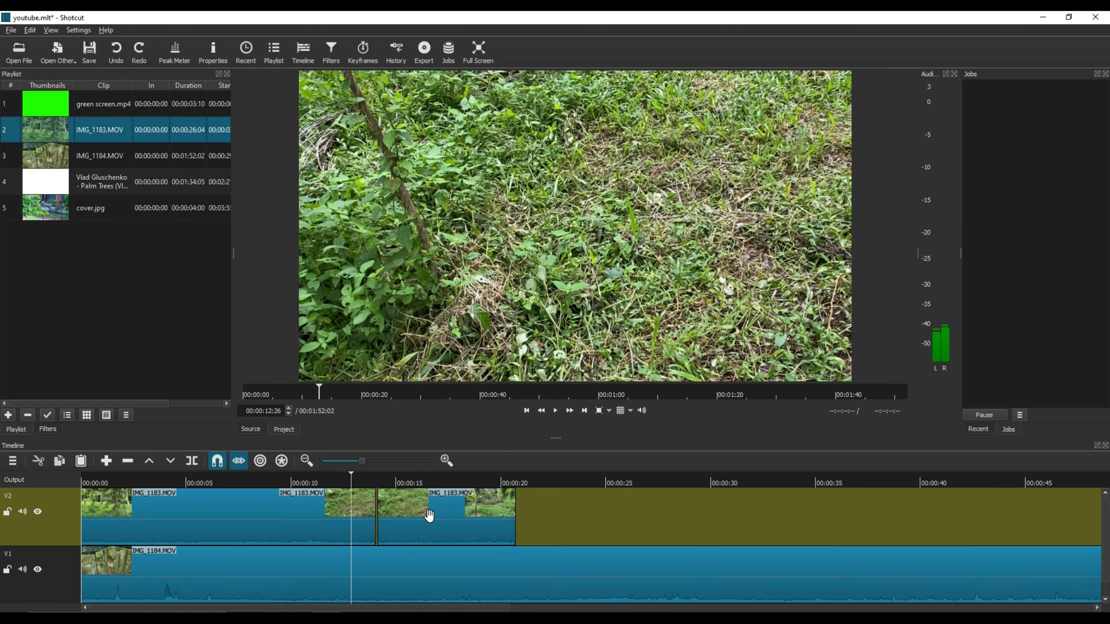
key("ctrl+z")
key("ctrl+z")
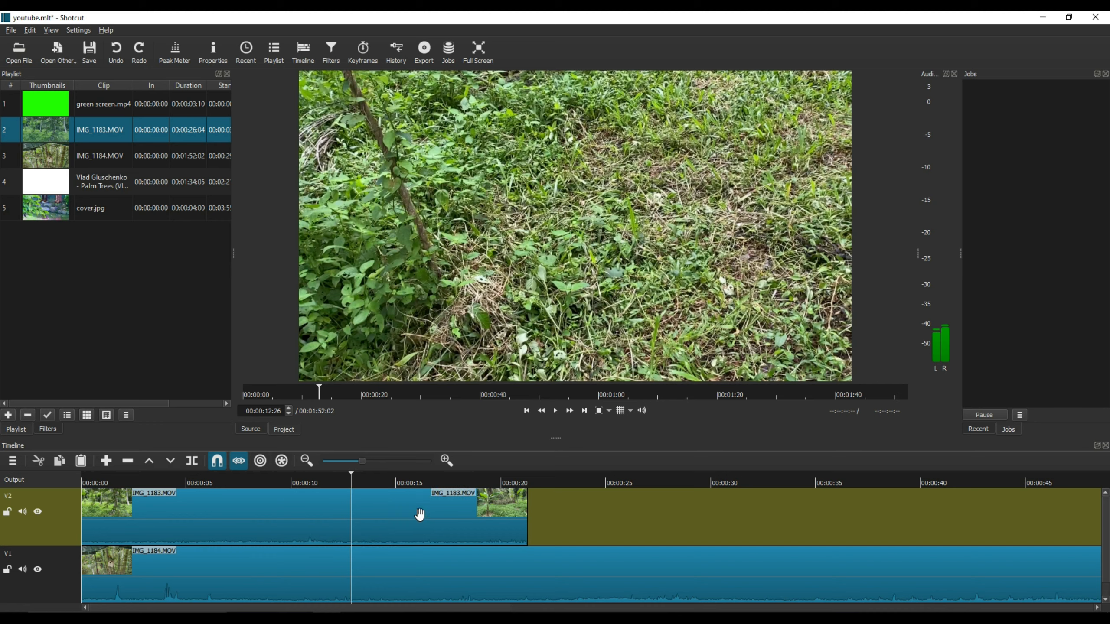
- Add a Size and Position filter to the IMG_1183.MOV clip on V2
left_click(145, 516)
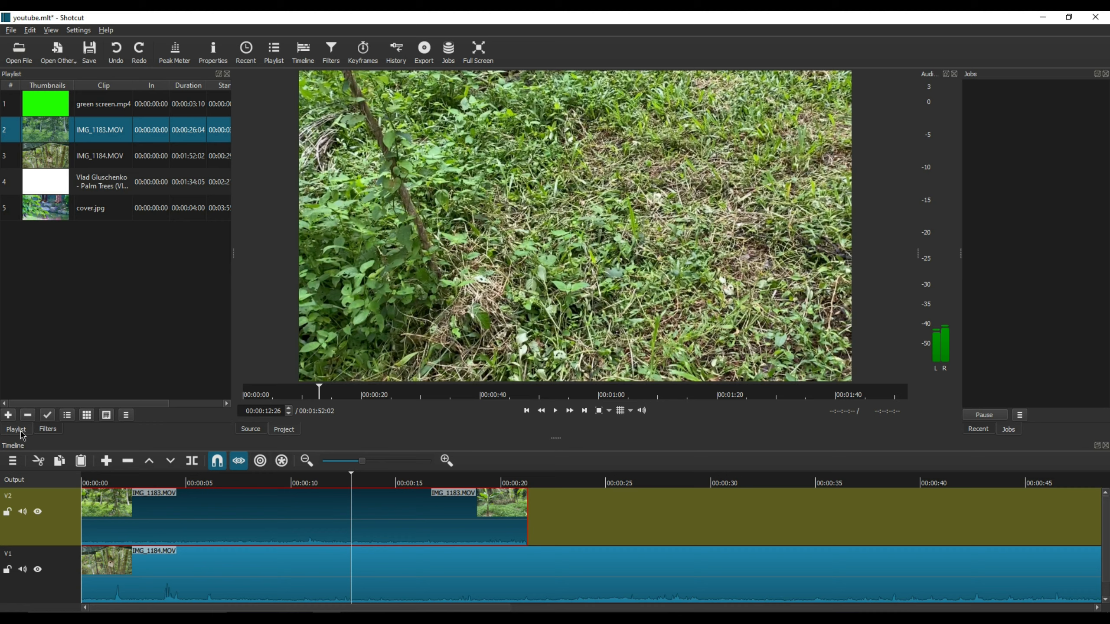
left_click(48, 429)
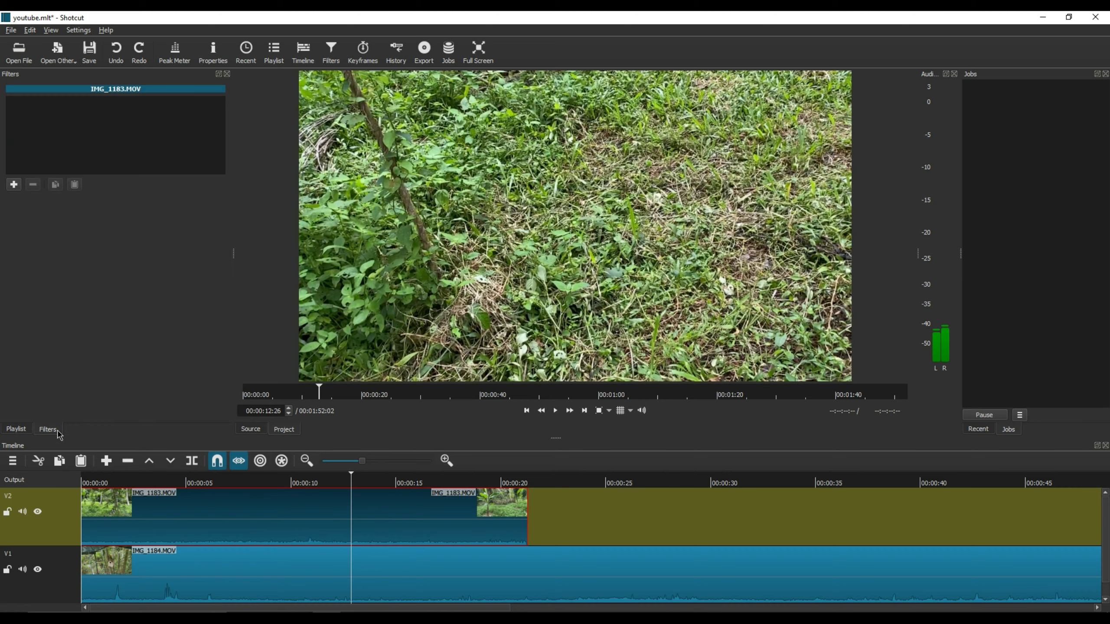
left_click(14, 186)
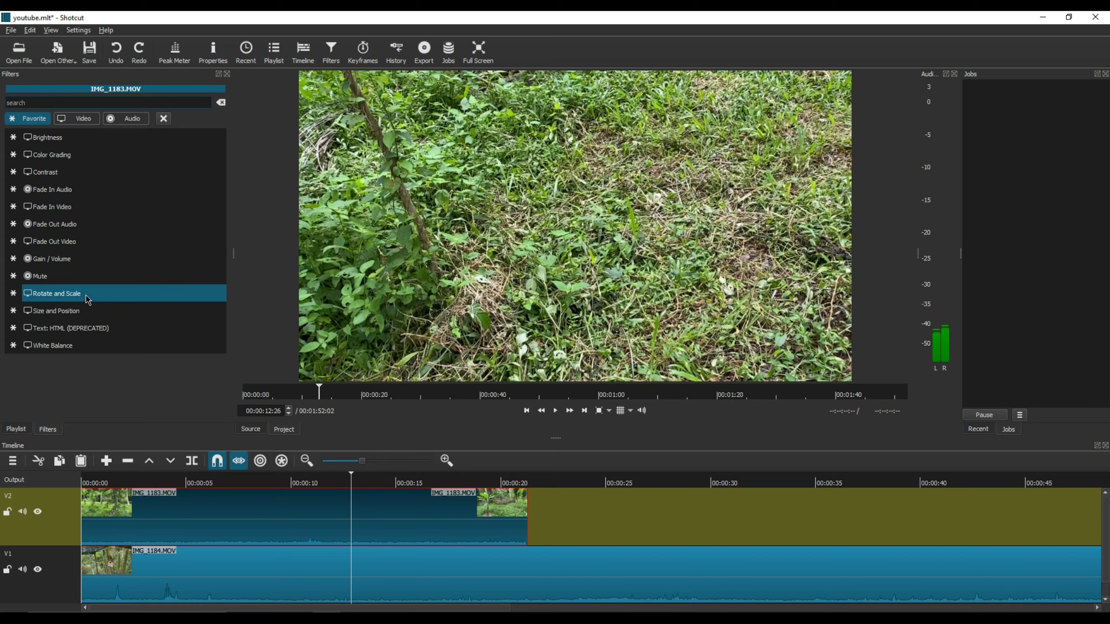
left_click(81, 311)
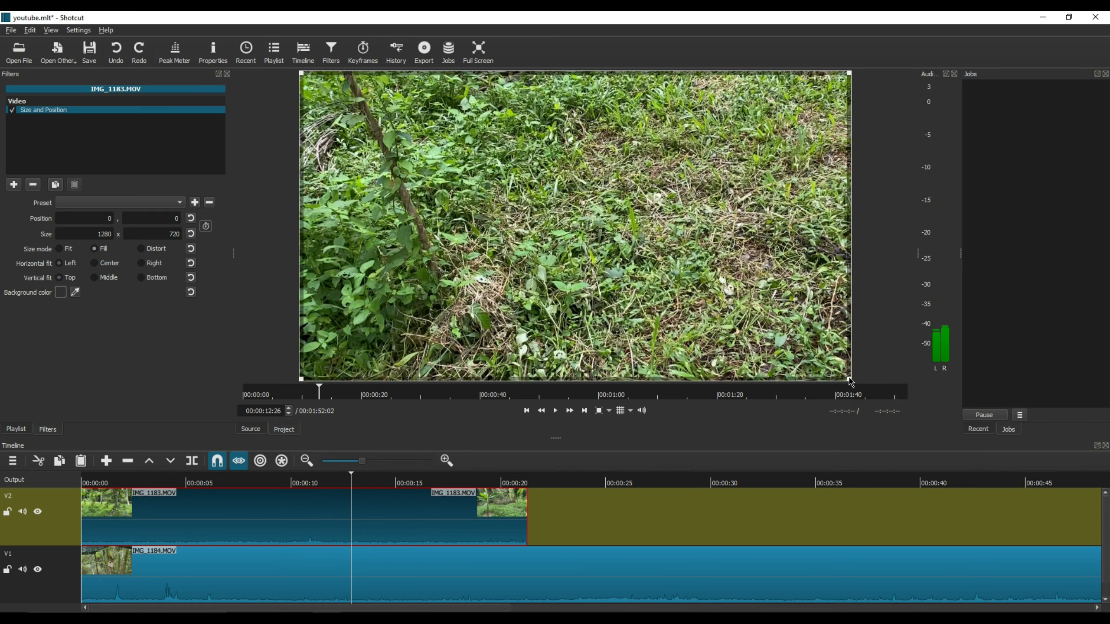
- Shrink the V2 picture to about 381 x 214, place it at about position 19, 245, and preview the overlay
left_click_drag(850, 382, 463, 163)
left_click_drag(391, 133, 384, 228)
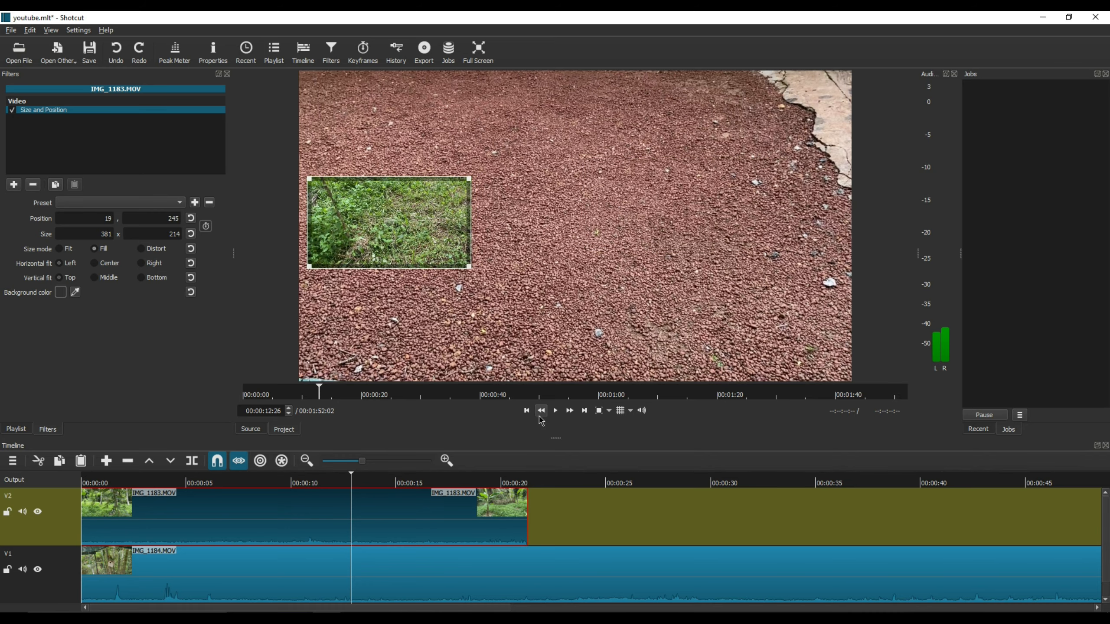
left_click(555, 411)
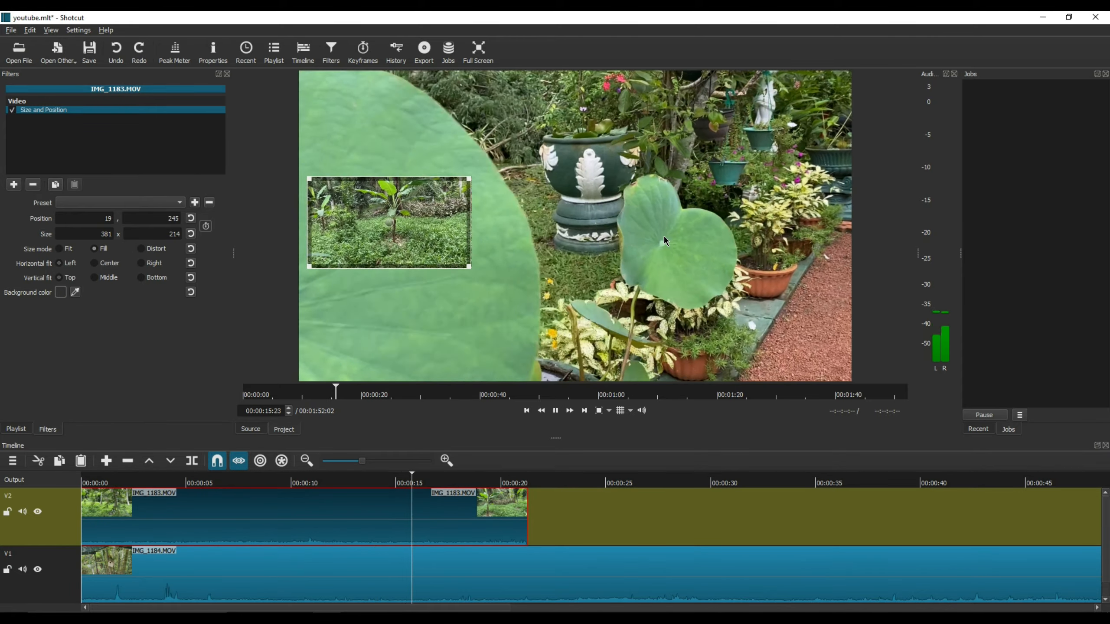
key("space")
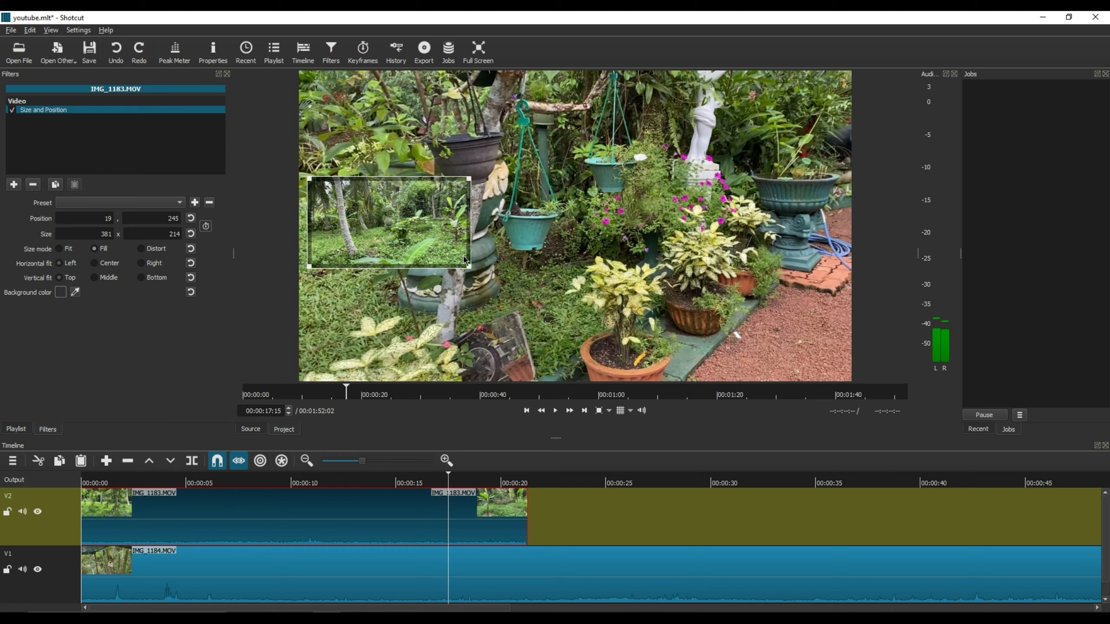
- Add a Crop: Source filter to the V2 clip, cropping 73 px top, 96 px bottom, 640 px left and 340 px right
left_click(13, 185)
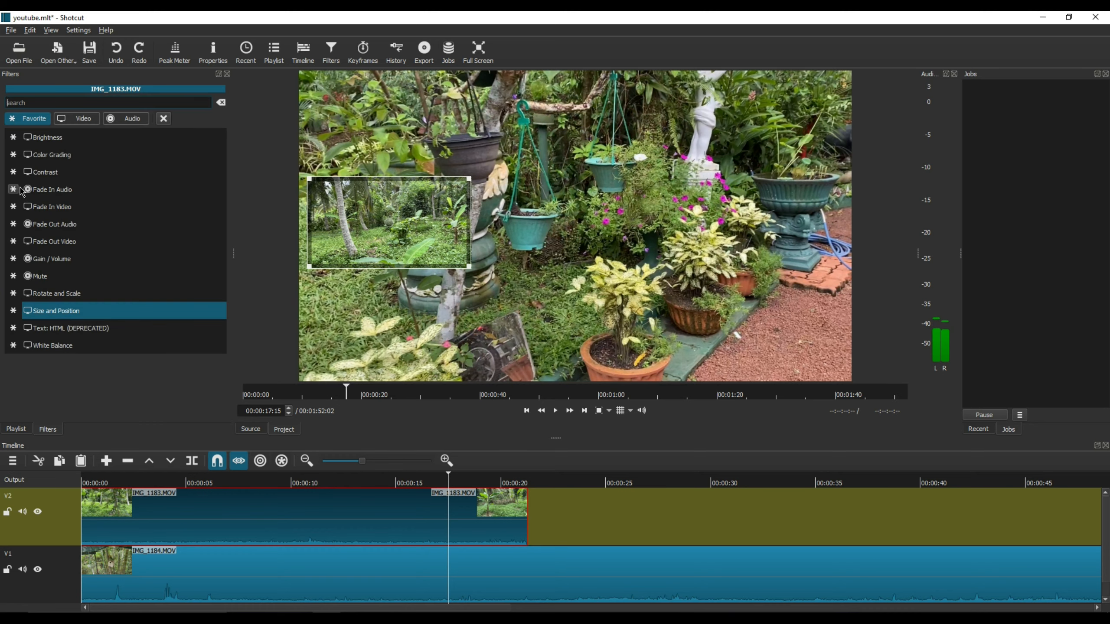
left_click(80, 119)
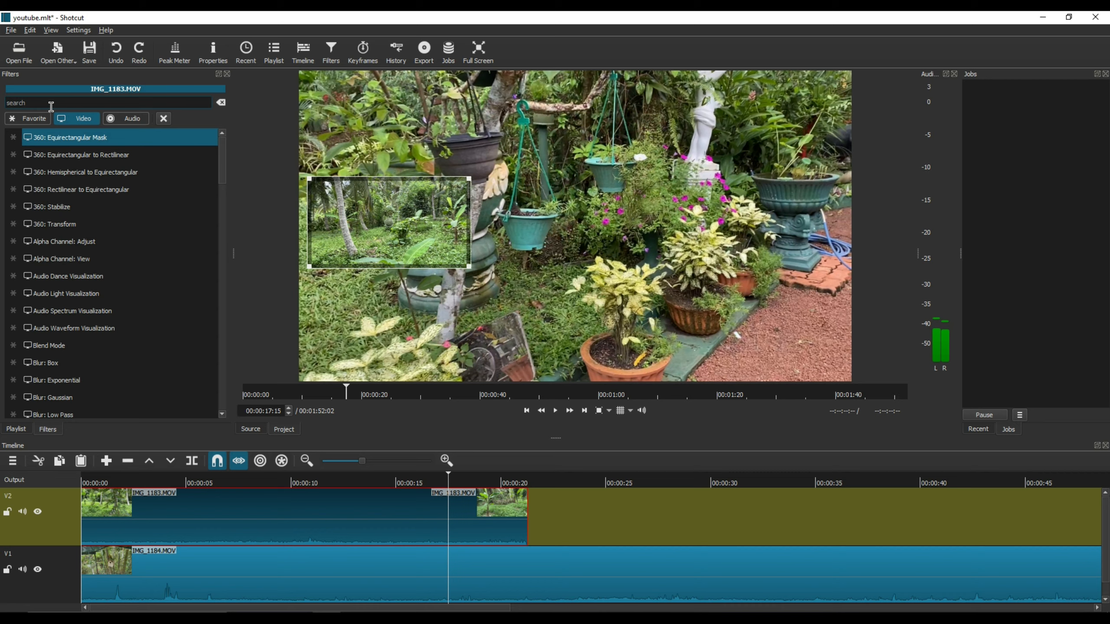
type("crop")
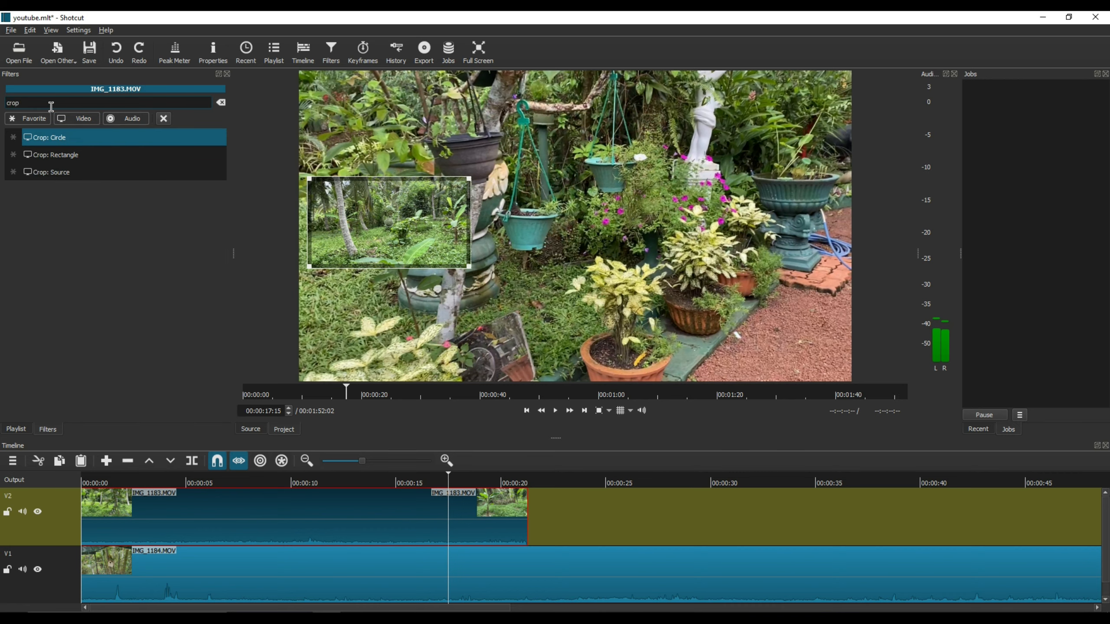
left_click(80, 156)
left_click(62, 139)
left_click(77, 173)
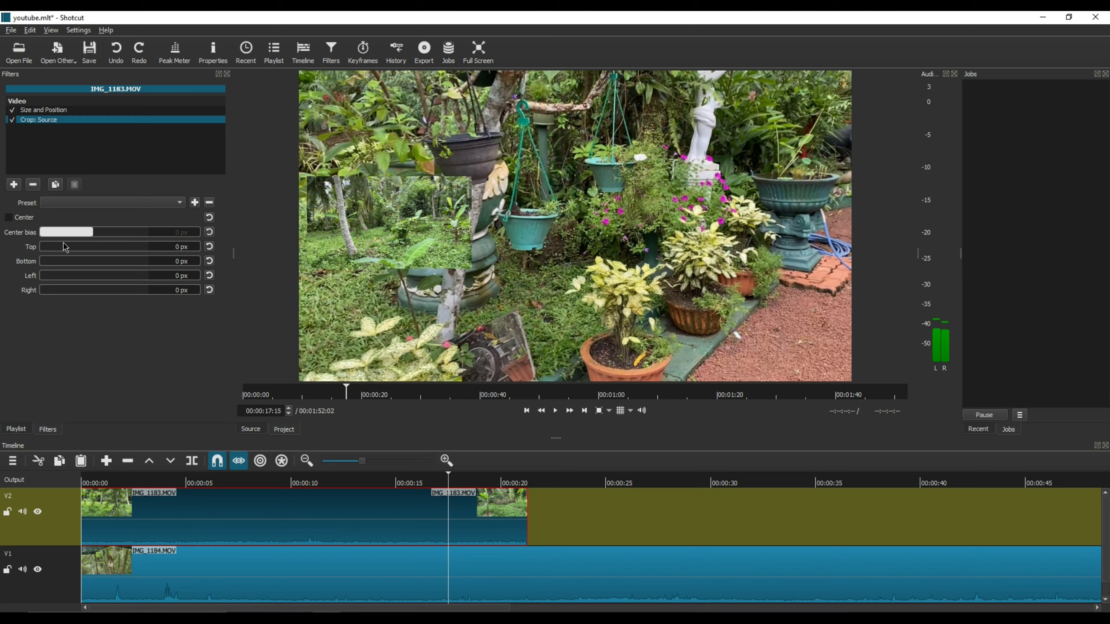
left_click_drag(45, 247, 62, 291)
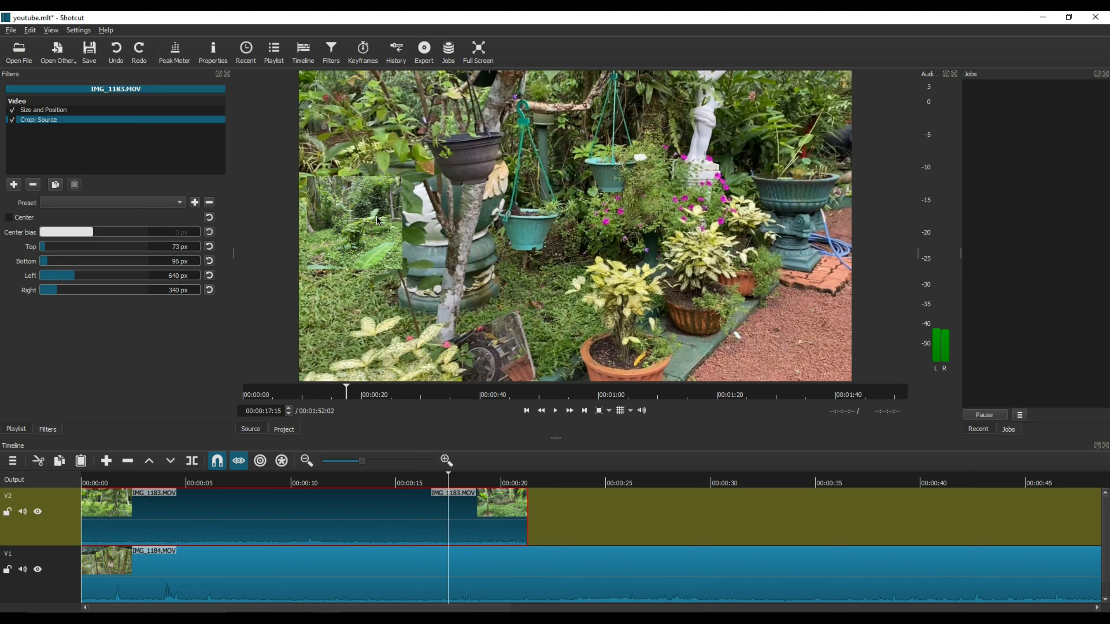
- Reposition the cropped overlay to about 984, 458 with the Size and Position filter and preview it past the end of the V2 clip
left_click_drag(379, 221, 439, 222)
left_click(48, 110)
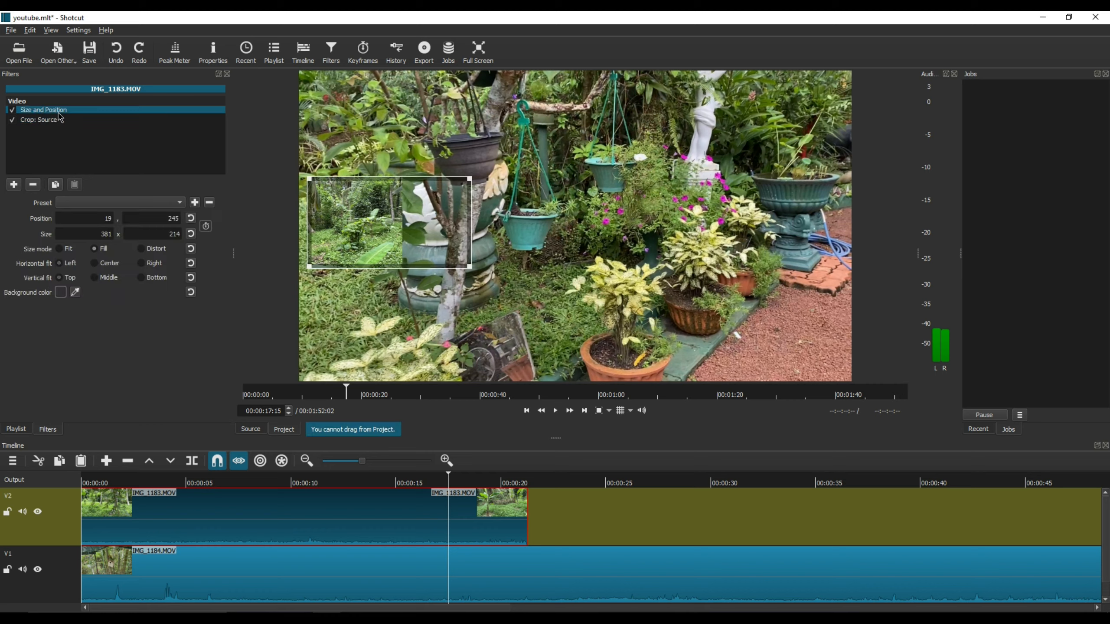
left_click_drag(387, 223, 813, 318)
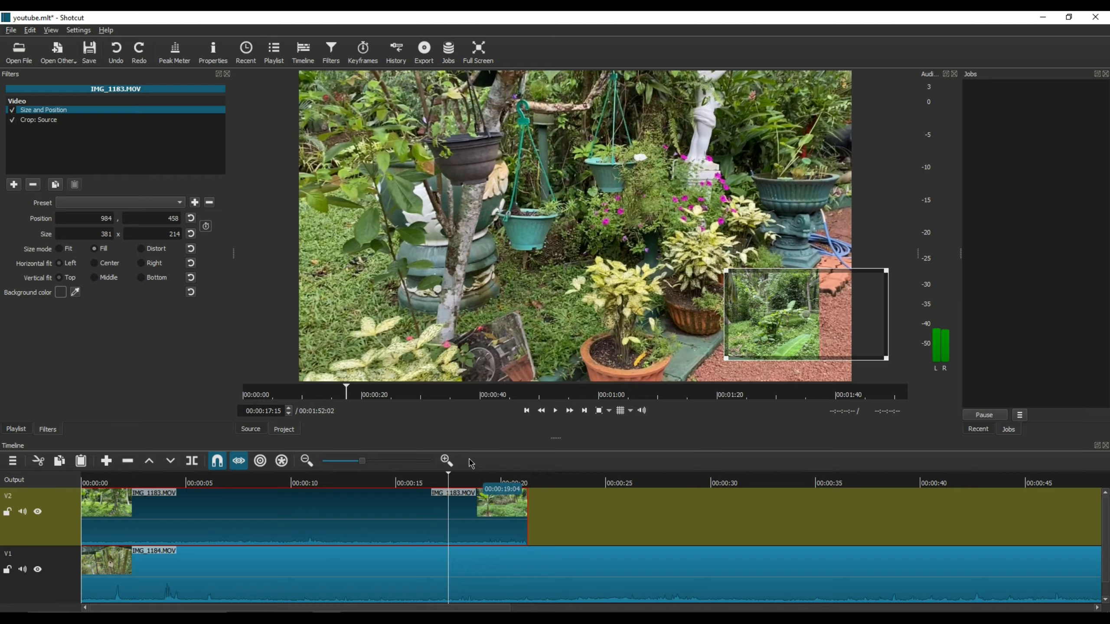
left_click(555, 411)
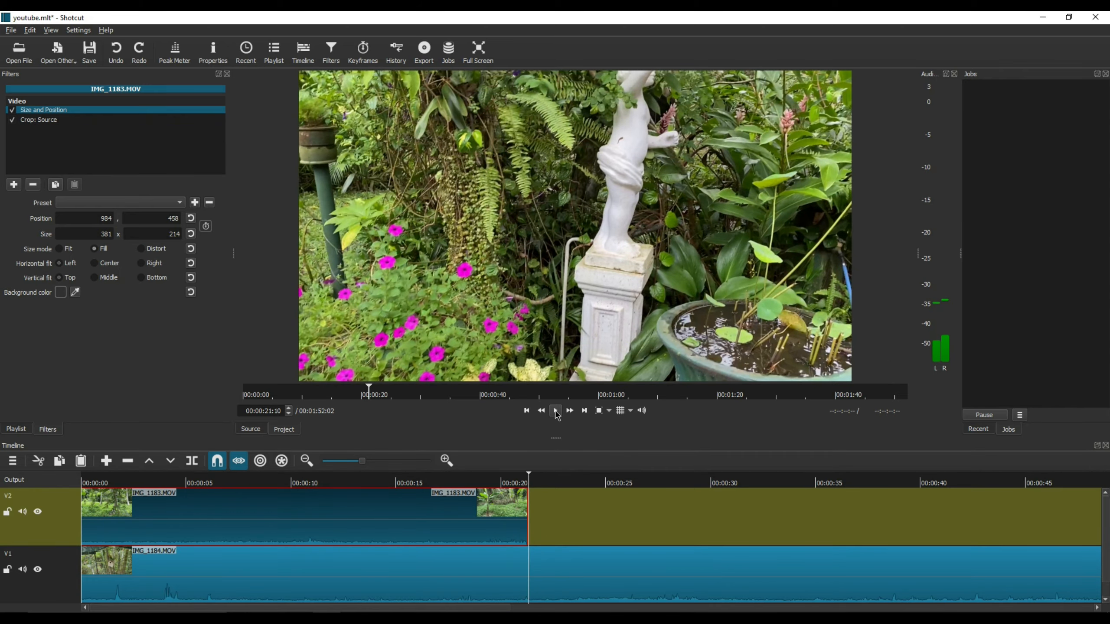
left_click(556, 412)
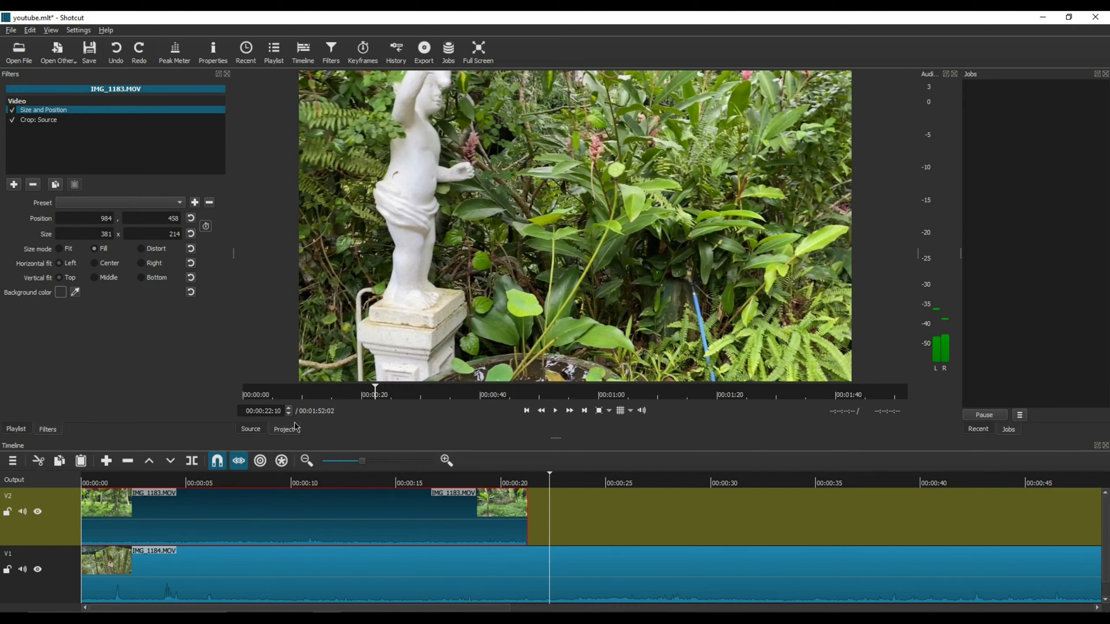
- Go to 00:00:01:22 on the timeline and move the overlay to about position 20, 261
left_click(119, 483)
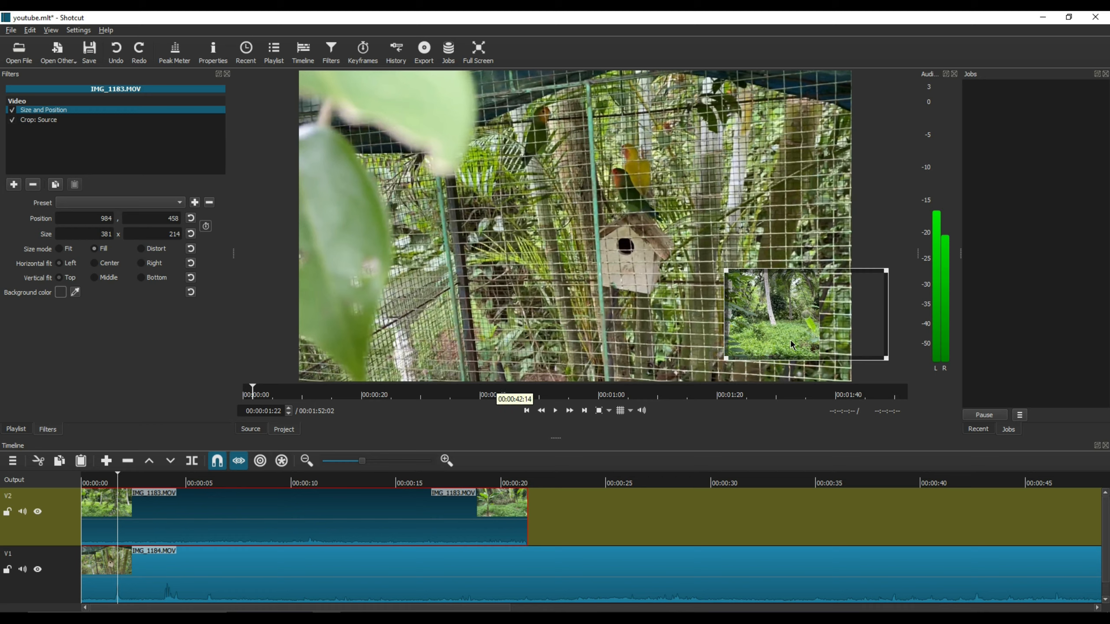
left_click_drag(800, 313, 383, 232)
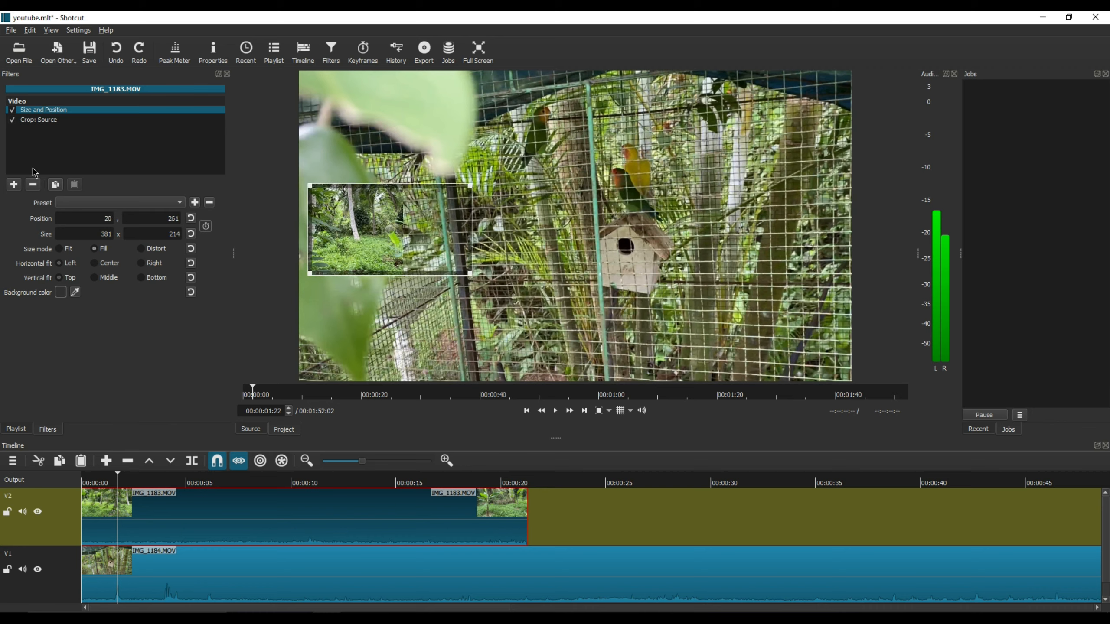
- Add a Text: Simple filter to the IMG_1184.MOV clip on V1
left_click(282, 578)
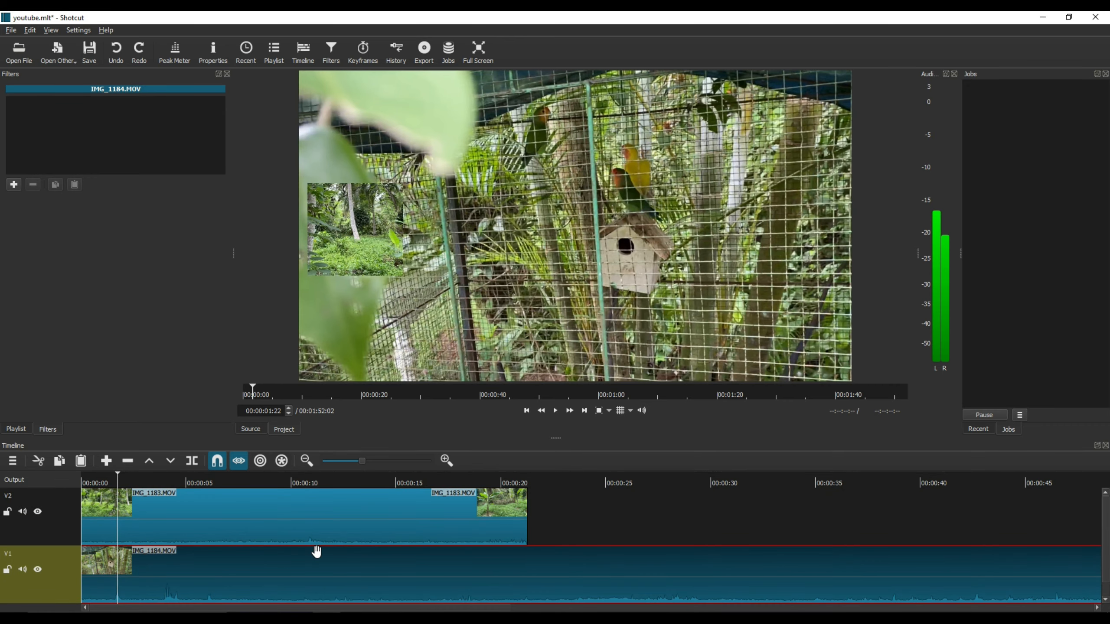
left_click(14, 184)
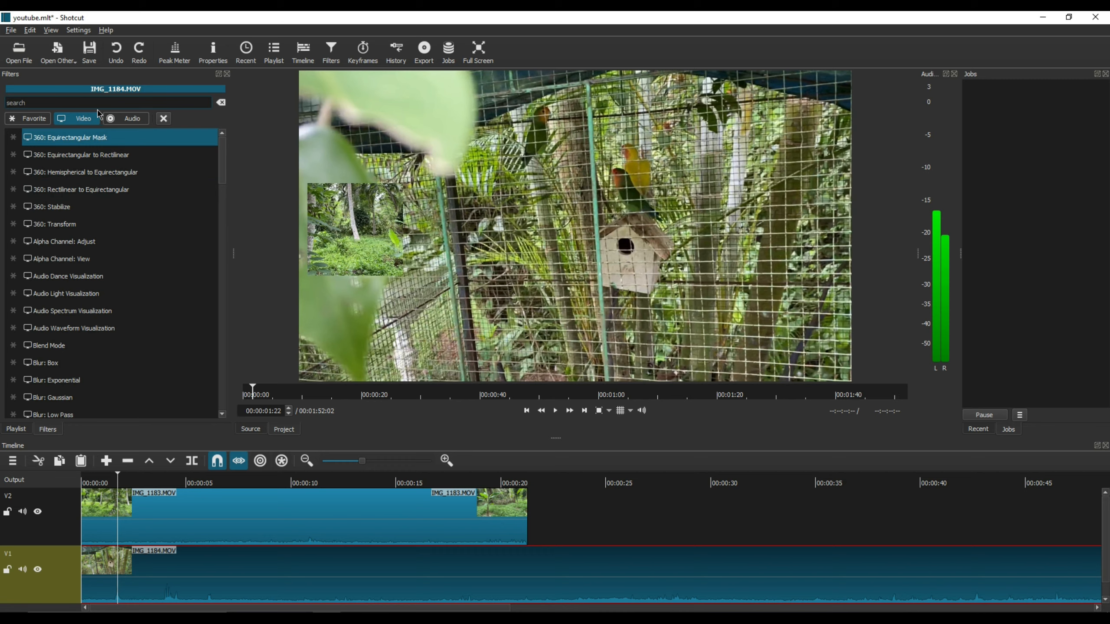
type("tex")
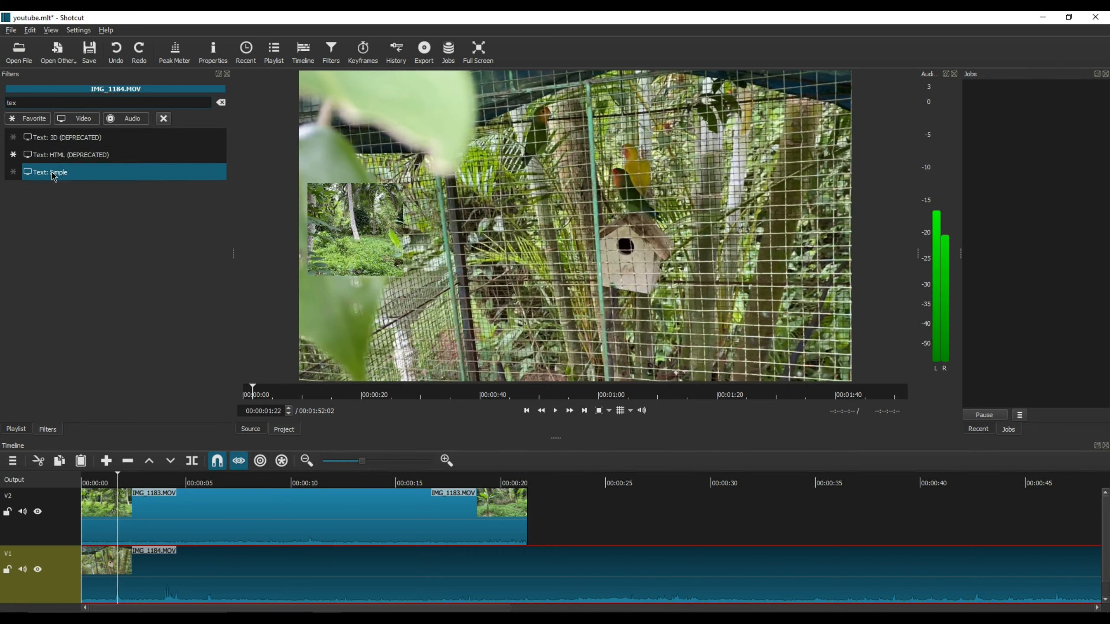
left_click(54, 175)
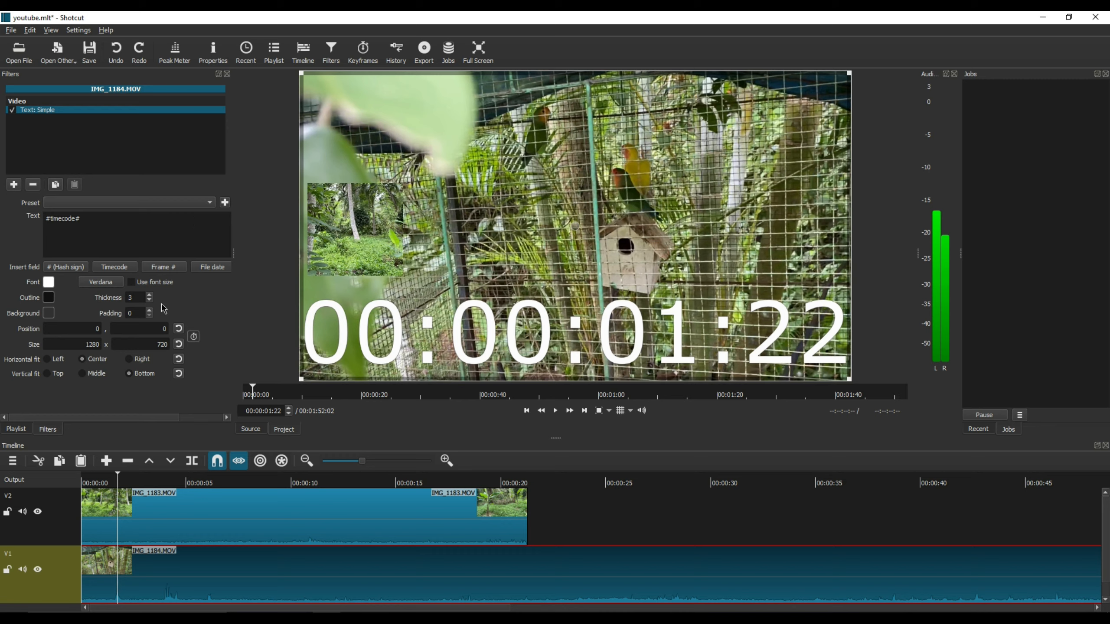
- Set the timecode text's font to Times New Roman, Regular style, size 9
left_click(108, 283)
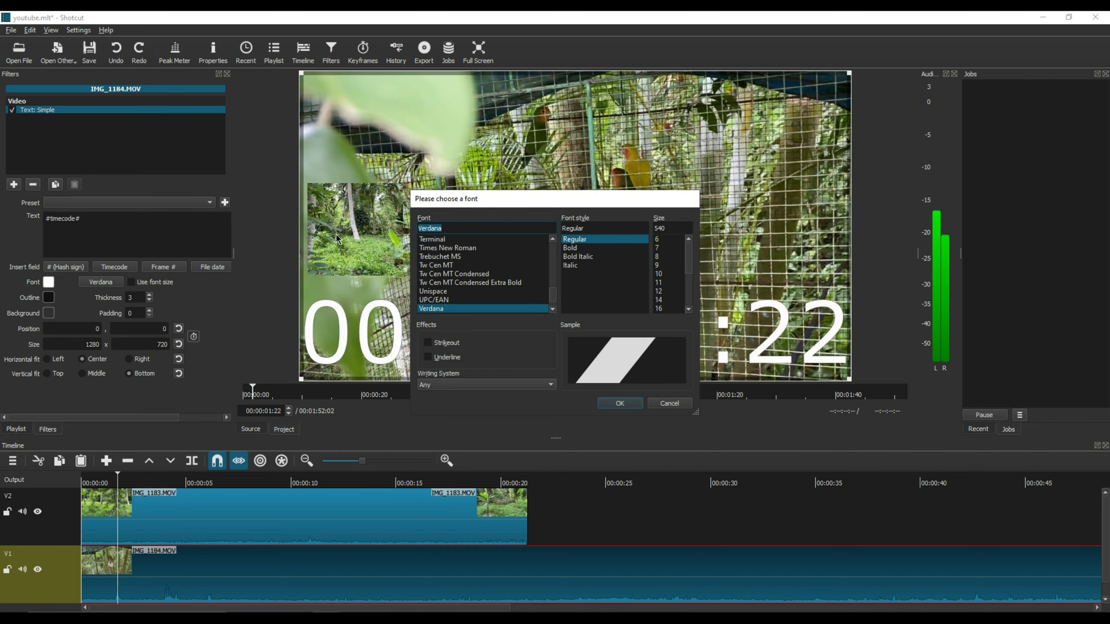
left_click(450, 282)
left_click(448, 248)
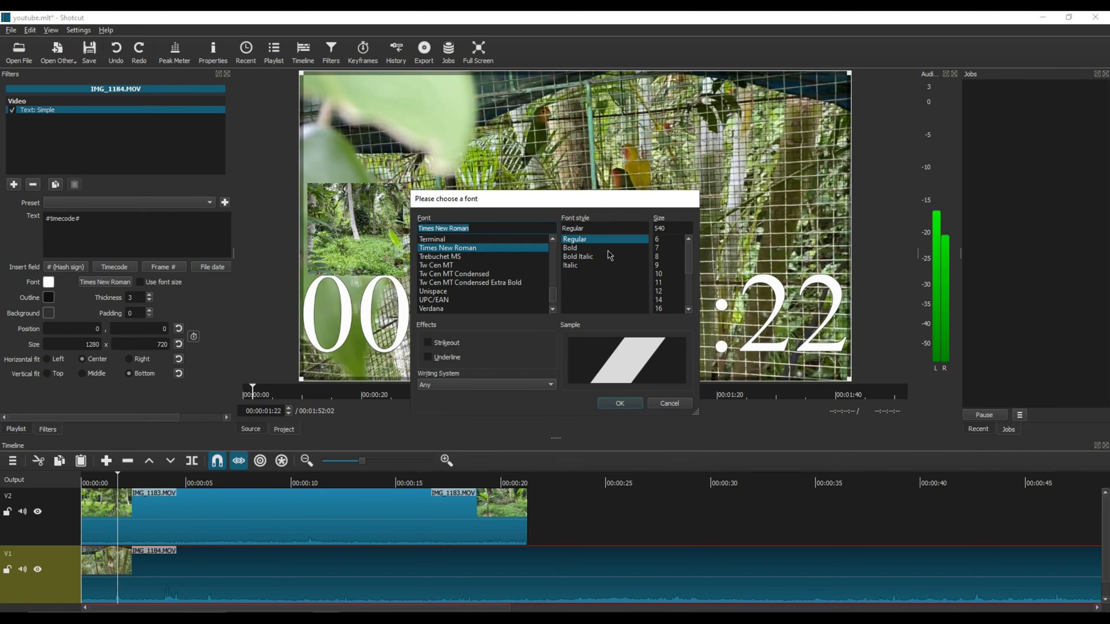
left_click(671, 283)
left_click(670, 265)
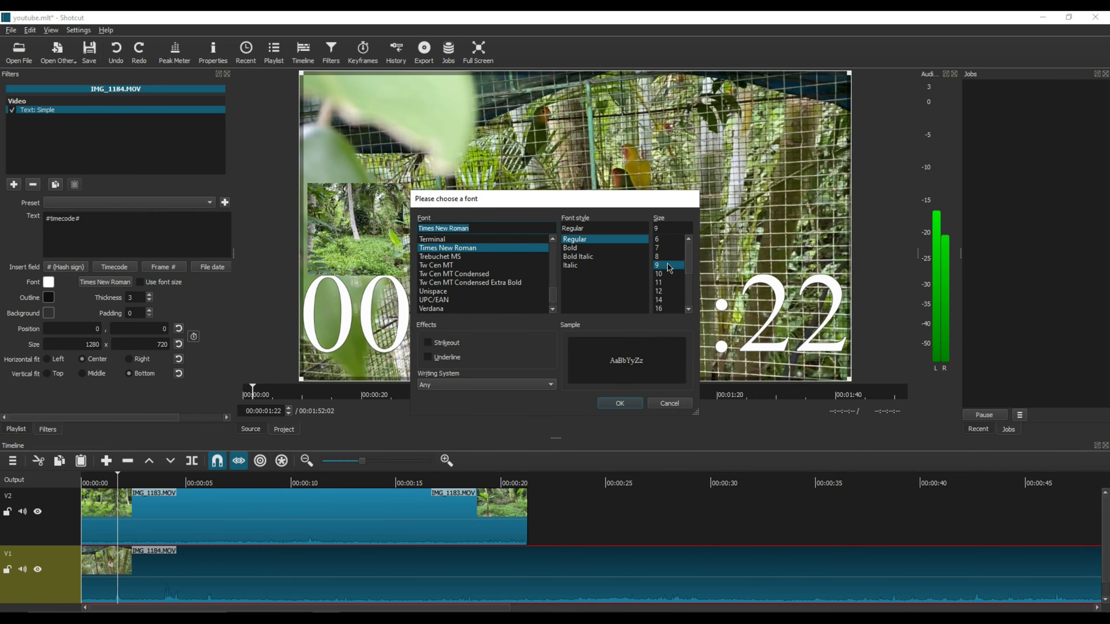
left_click(624, 404)
left_click_drag(558, 365, 489, 333)
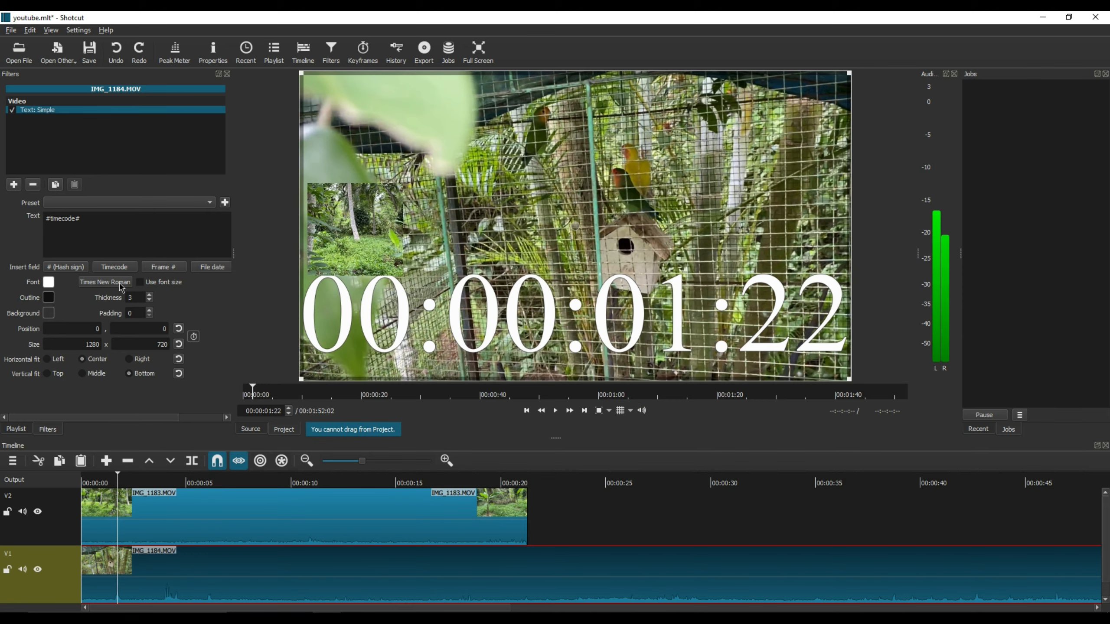
- Colour the timecode text dark red (#aa0000) and give it a light pink outline
left_click(49, 282)
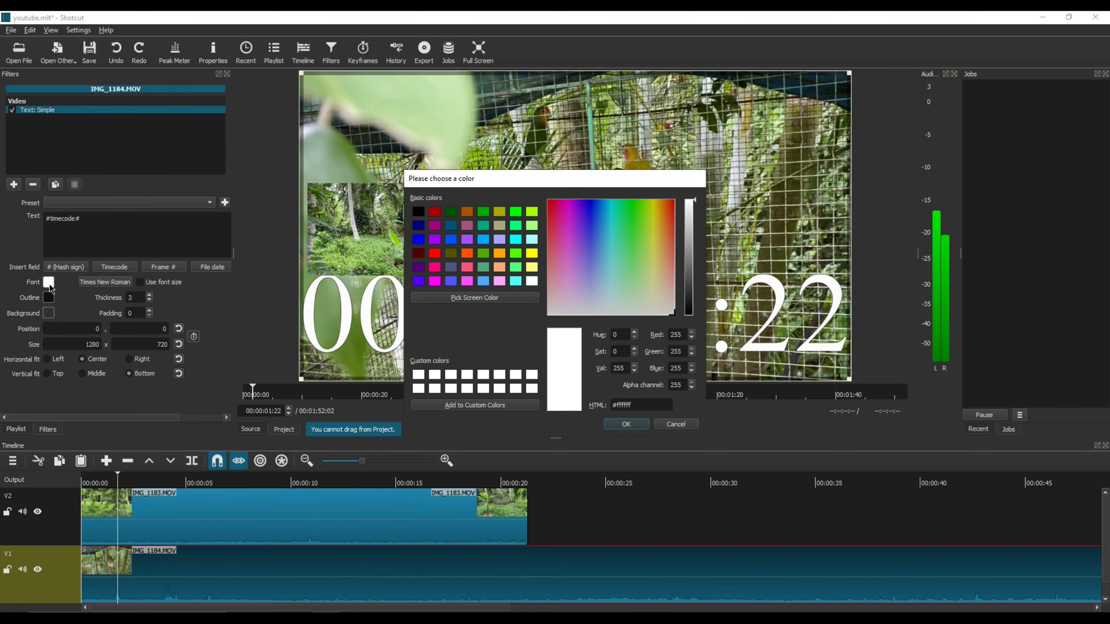
left_click(435, 213)
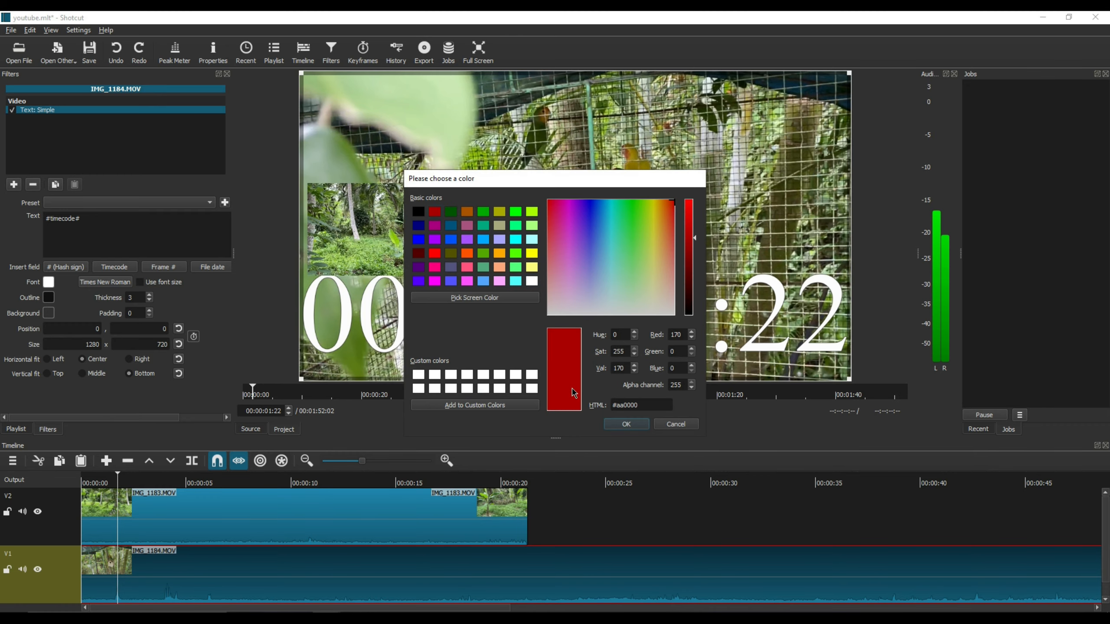
left_click(626, 424)
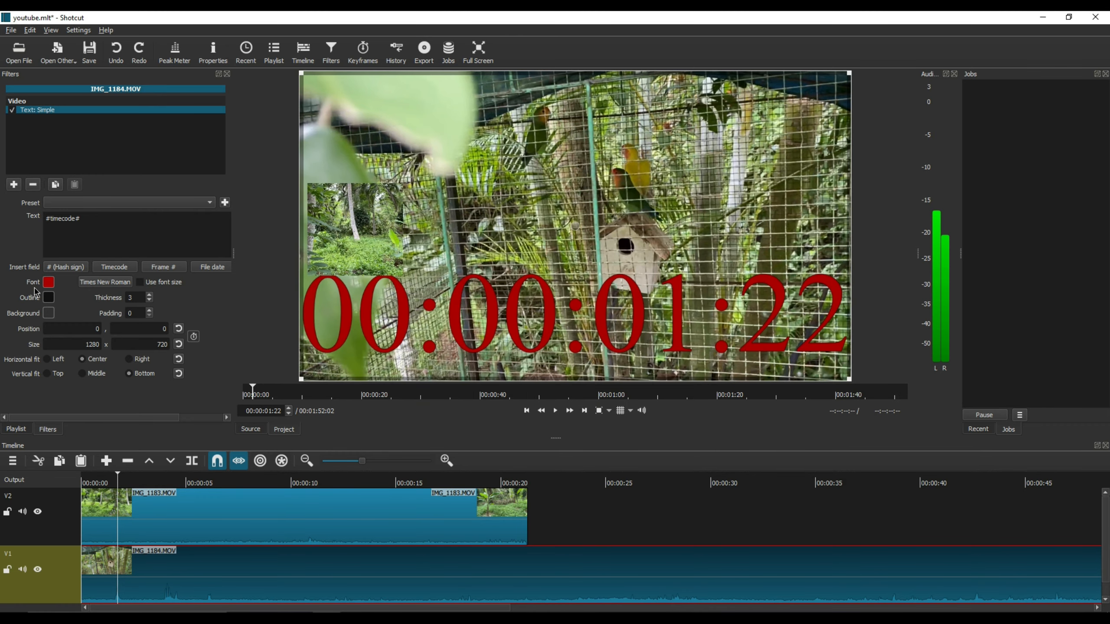
left_click(48, 298)
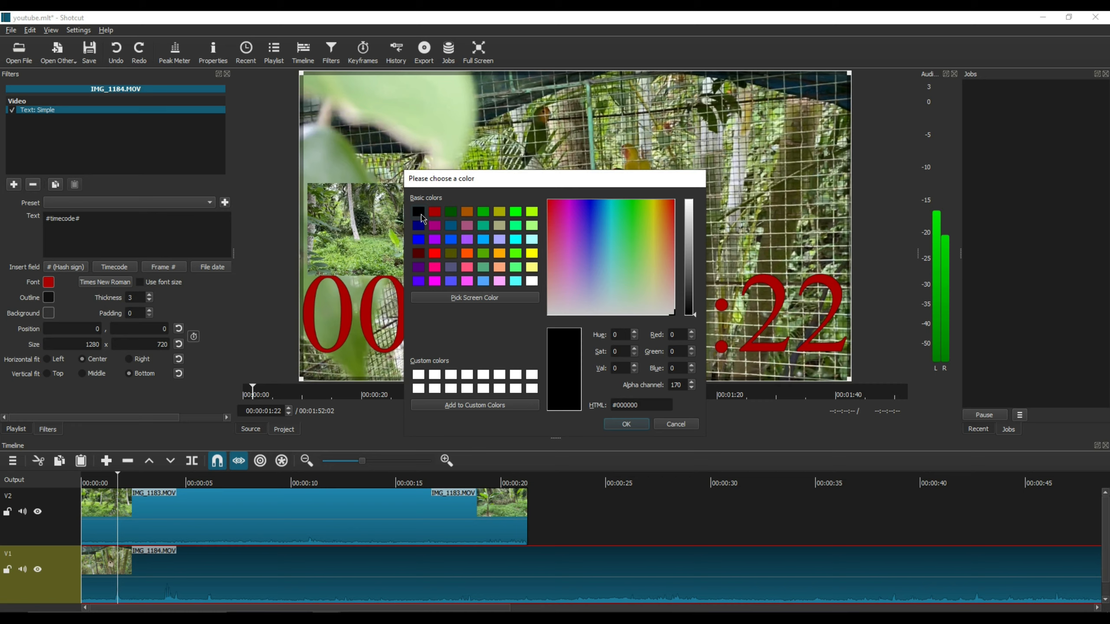
left_click(440, 255)
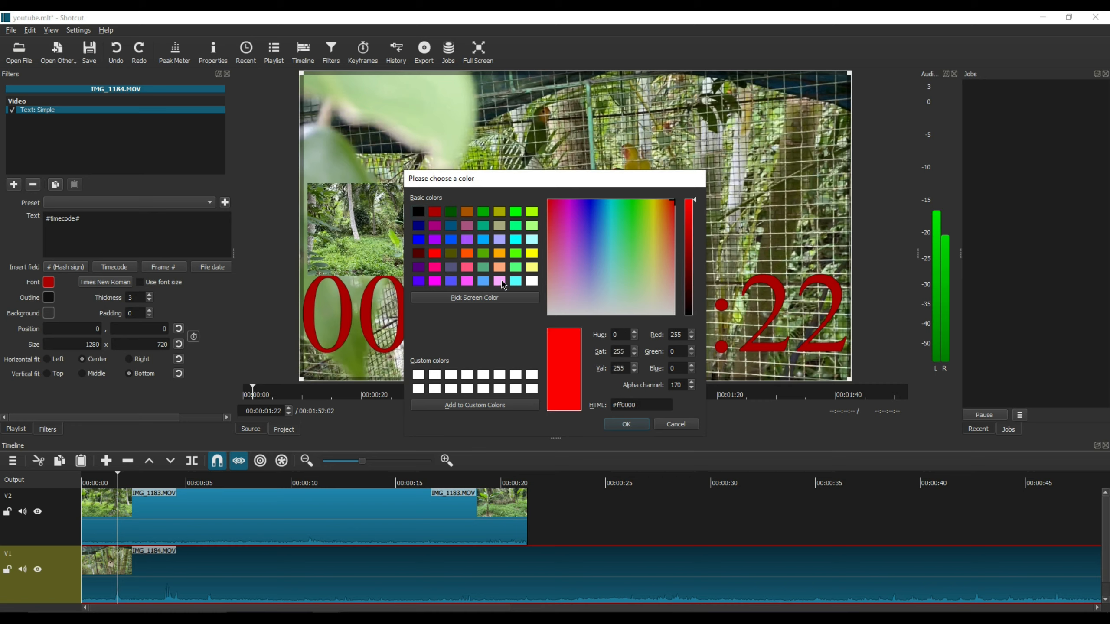
left_click(501, 282)
left_click(626, 423)
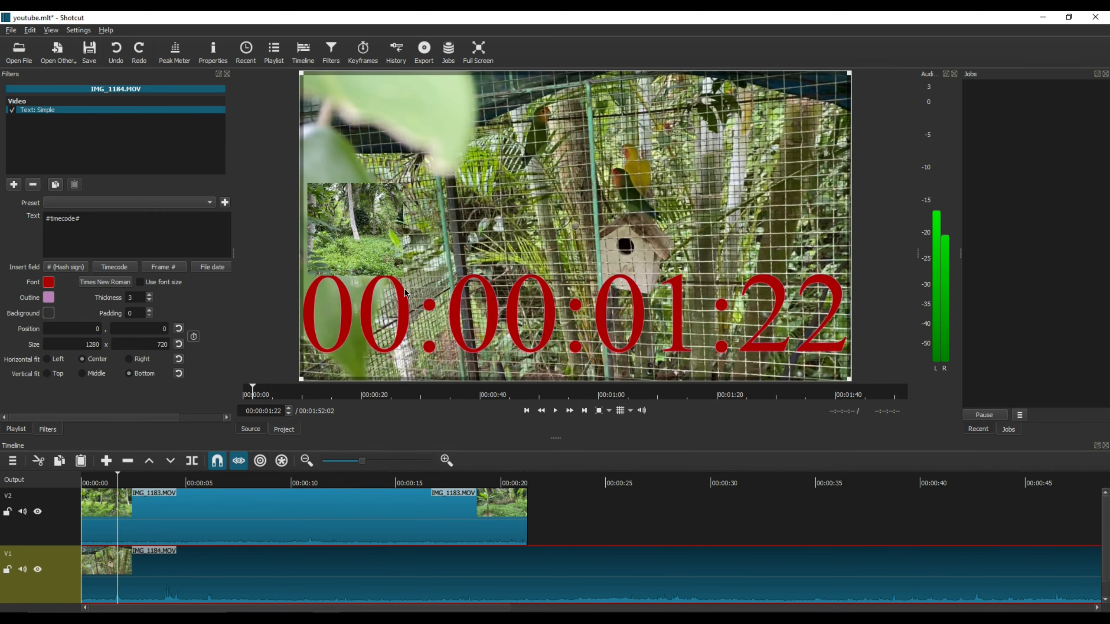
- Set the text's background colour to green (#00aa00)
left_click(50, 315)
left_click(440, 213)
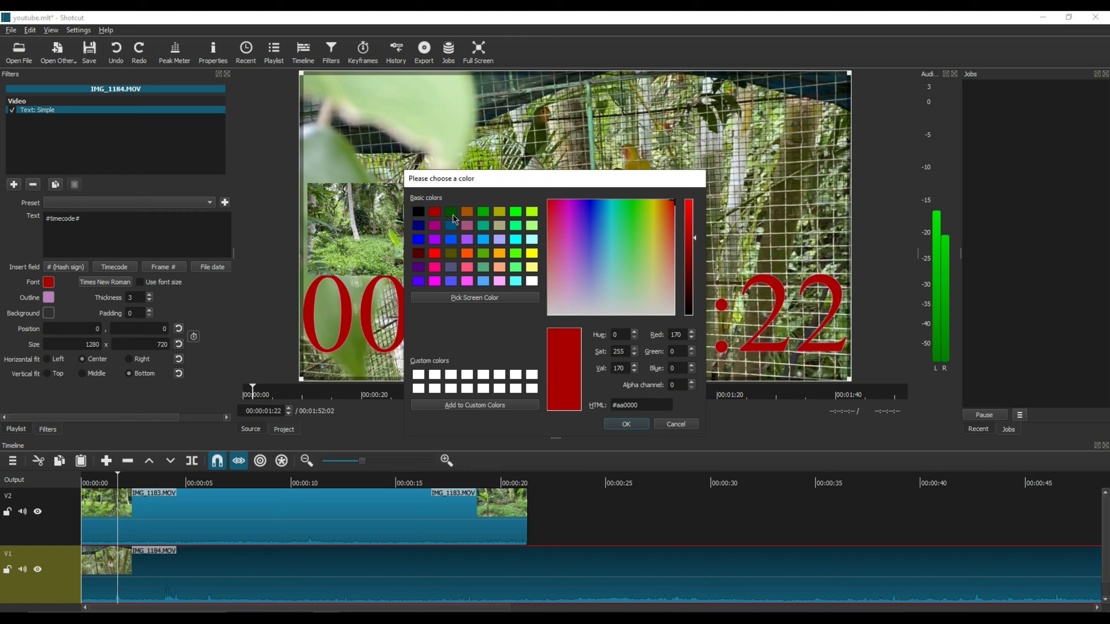
left_click(483, 214)
left_click(627, 424)
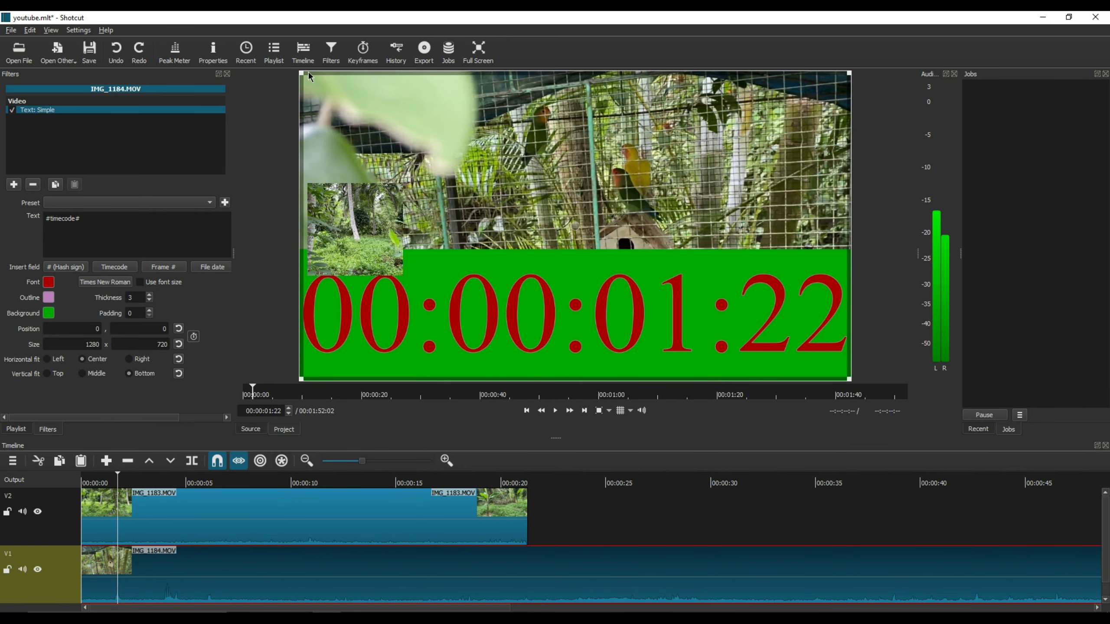
- Shrink the timecode text box to about 422 × 107 and move it to about position 871, 624 near the frame's lower-right corner
left_click_drag(299, 73, 673, 348)
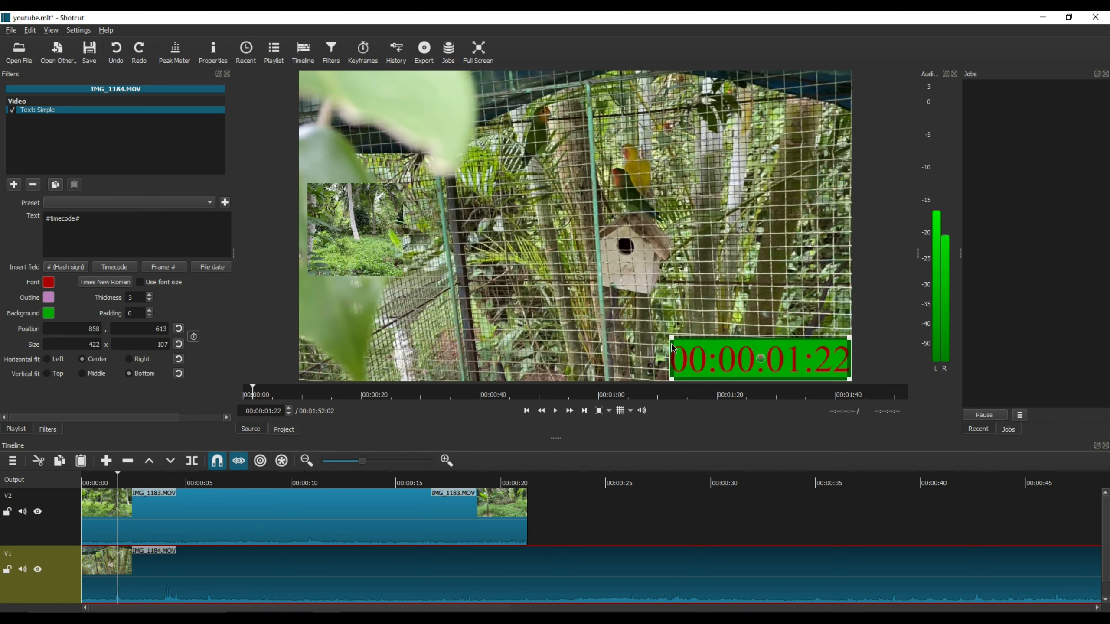
left_click(49, 314)
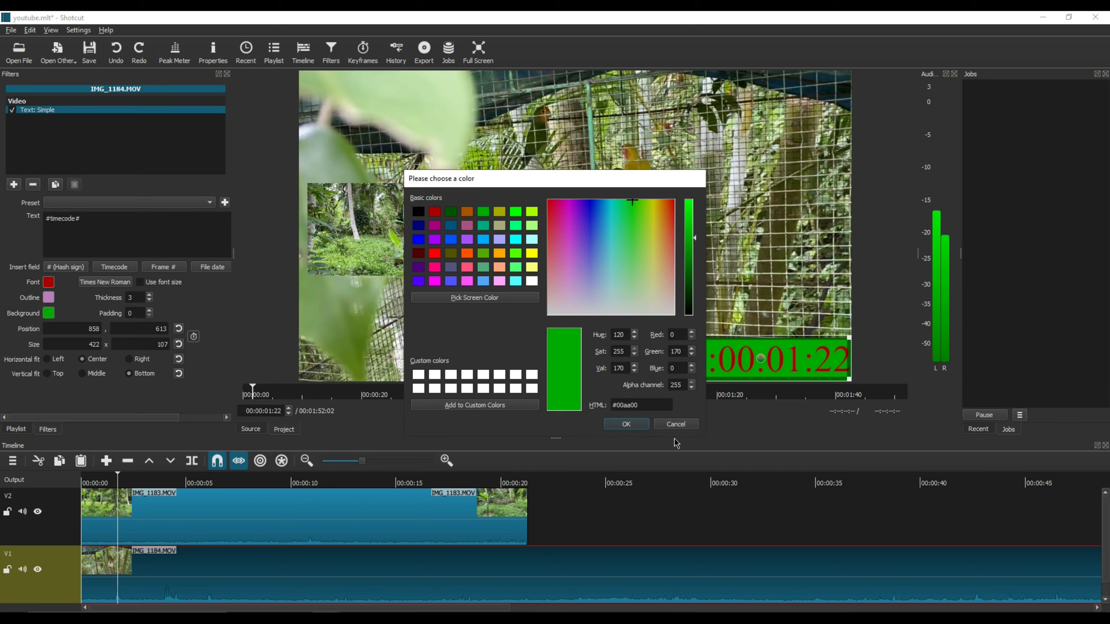
left_click(676, 425)
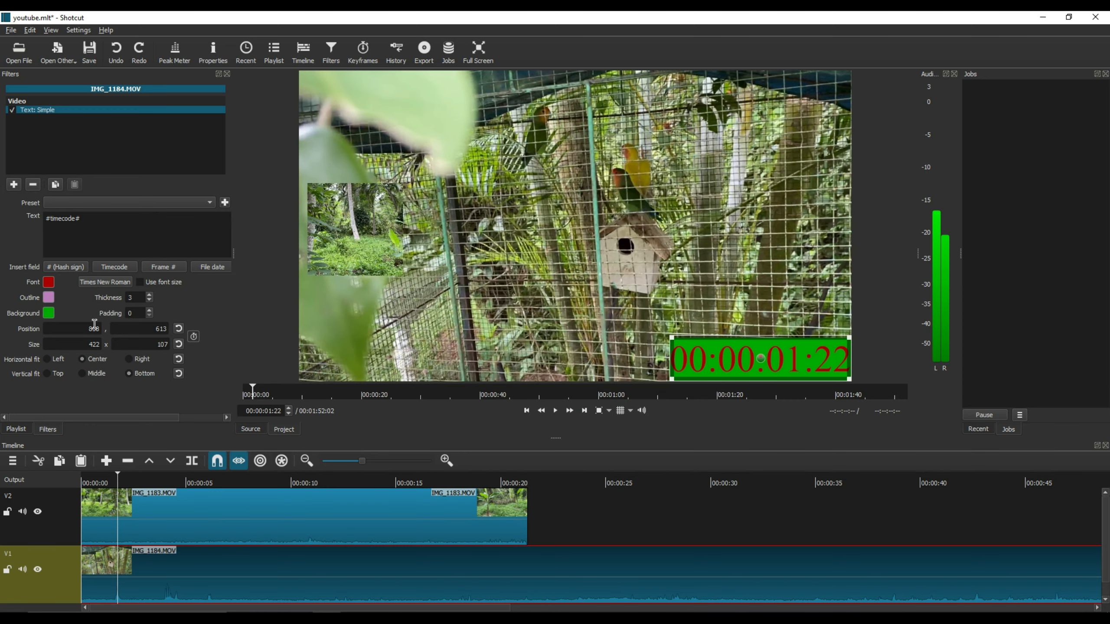
left_click_drag(760, 358, 776, 374)
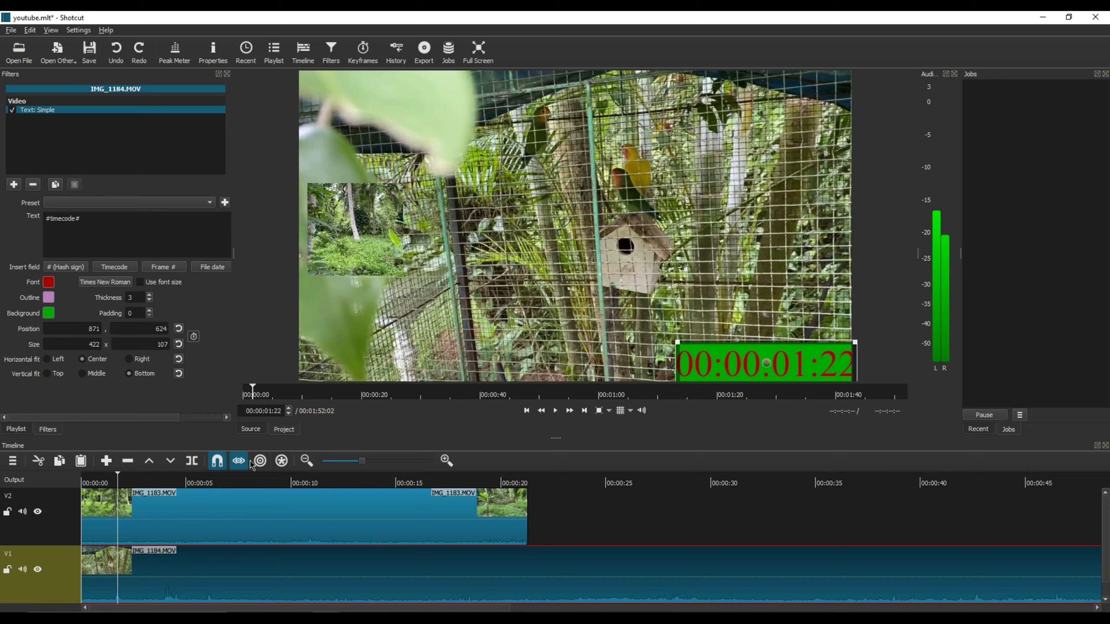
- Replace the timecode text with "wow" in a box of about 195 × 106 at position 1080, 610, and preview it
left_click(120, 227)
type("wow")
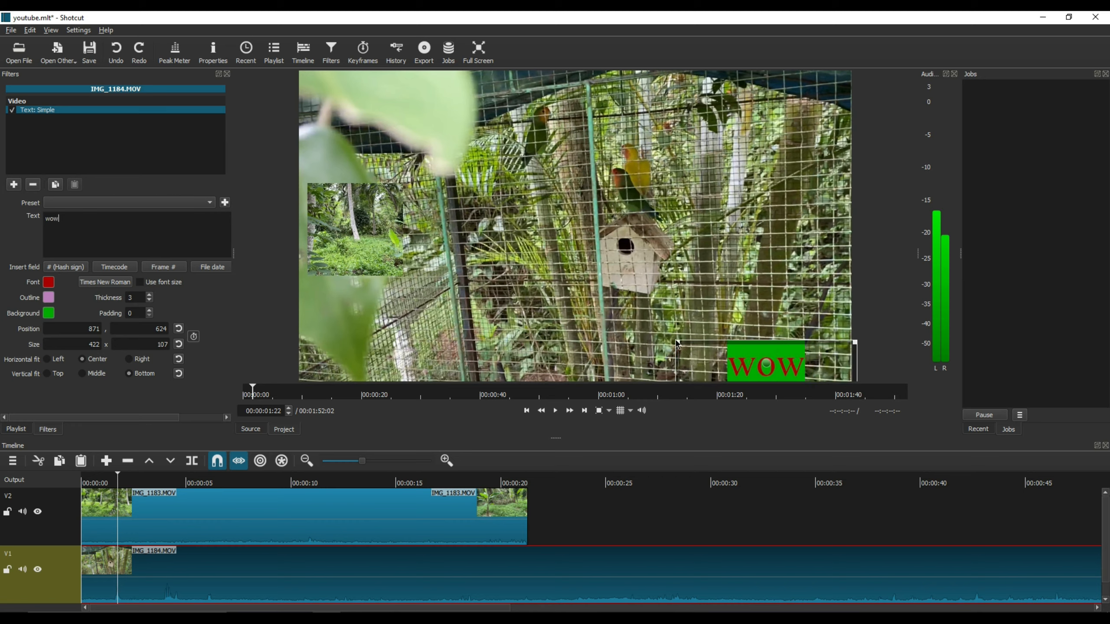
left_click_drag(675, 343, 806, 355)
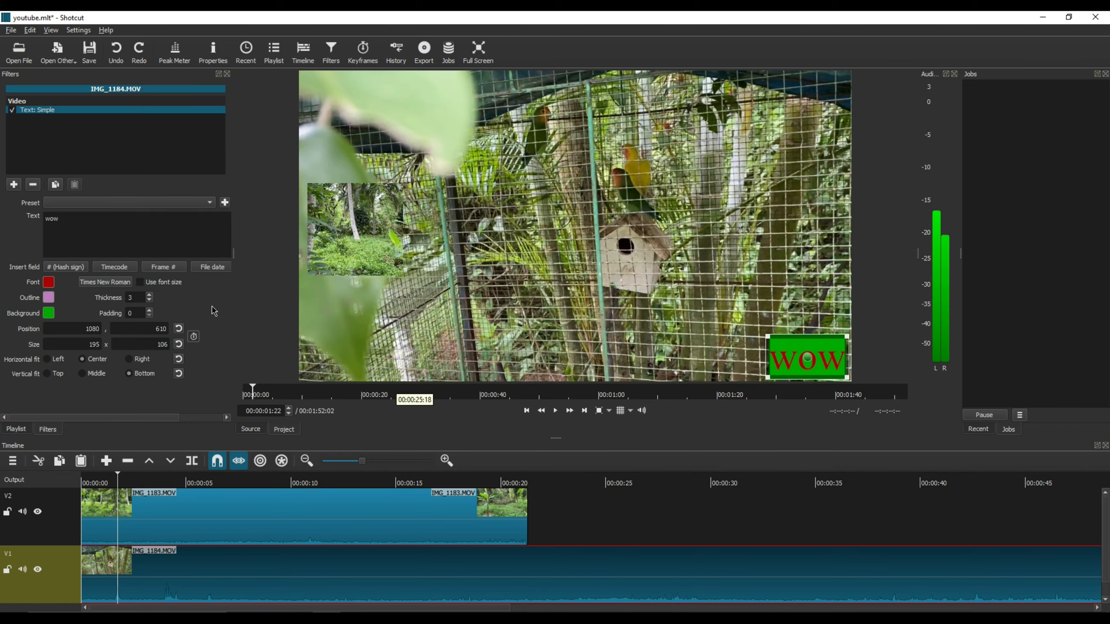
left_click(556, 412)
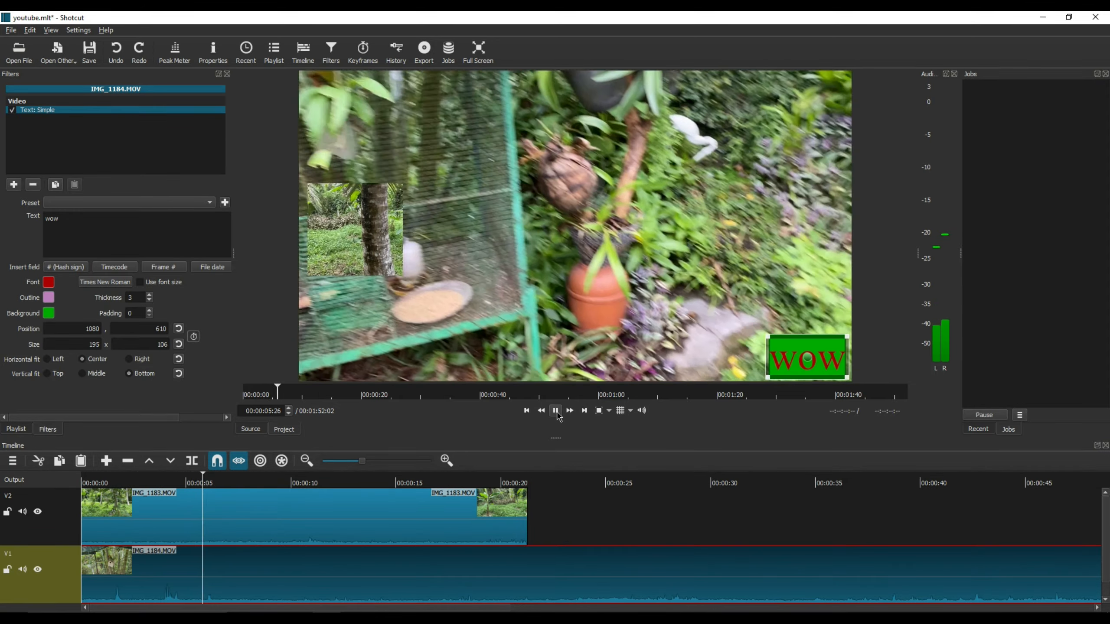
left_click(556, 412)
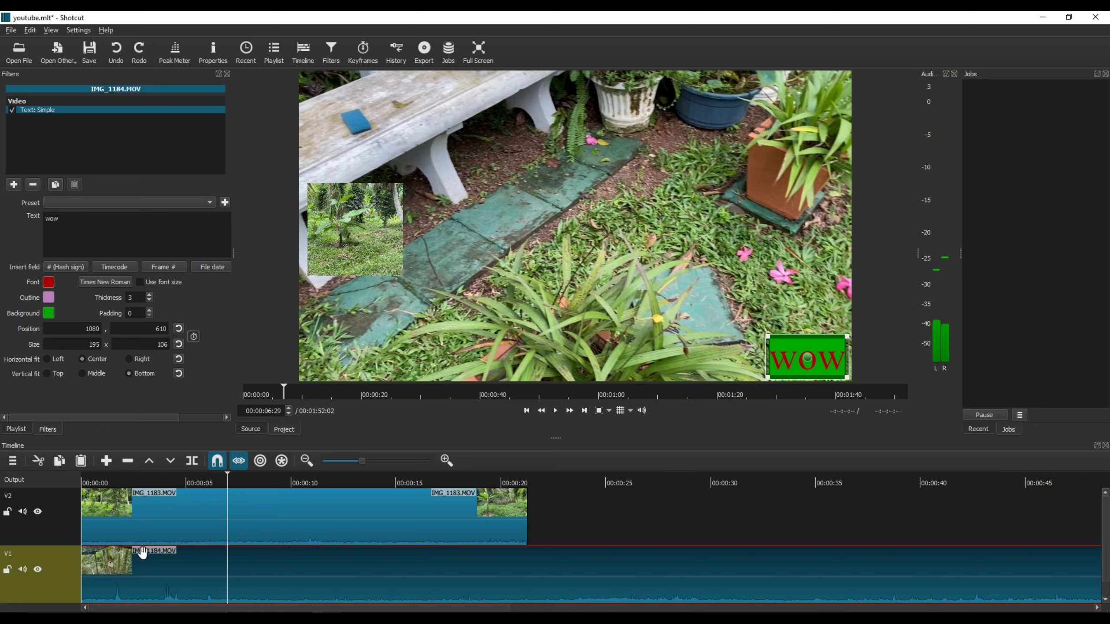
- Add an audio track and place the Palm Trees music clip from the playlist at the start of A1
left_click(12, 460)
left_click(89, 435)
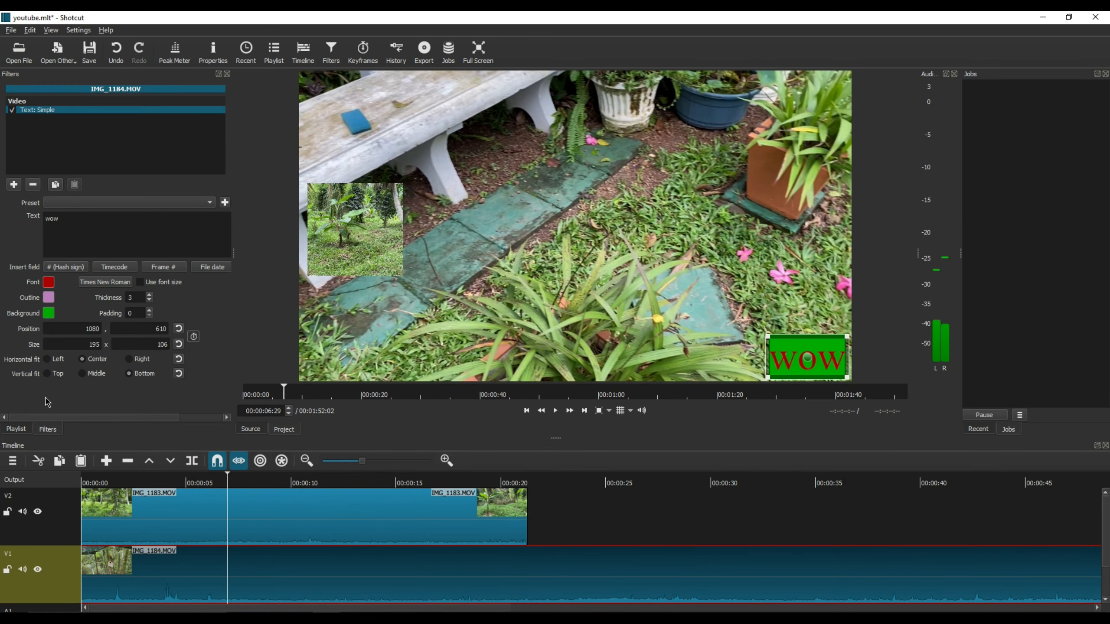
left_click(16, 430)
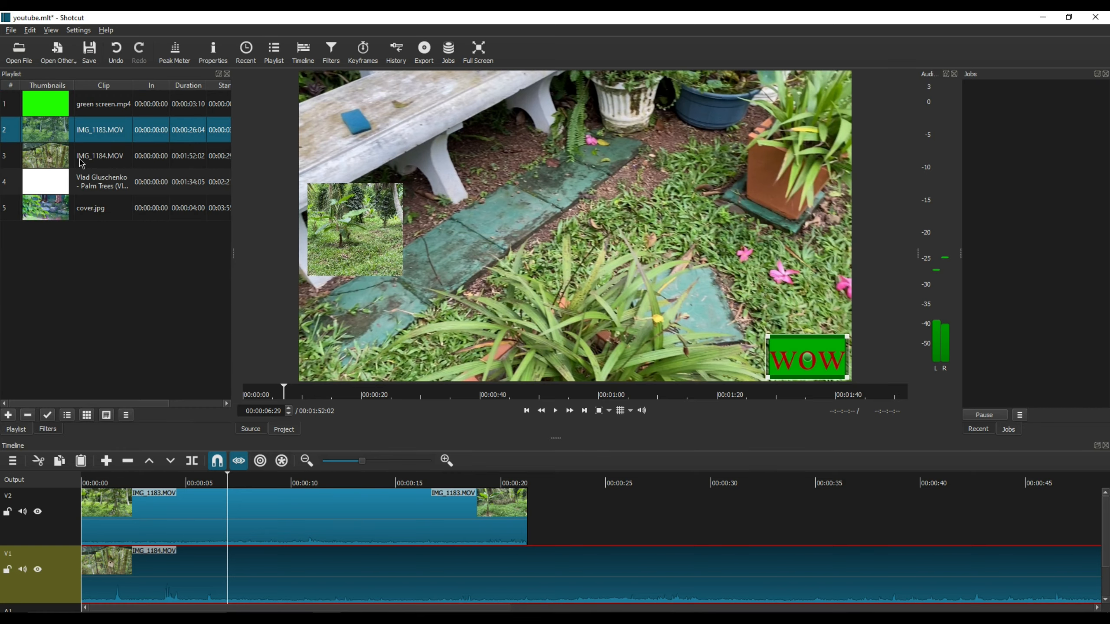
left_click_drag(99, 183, 90, 259)
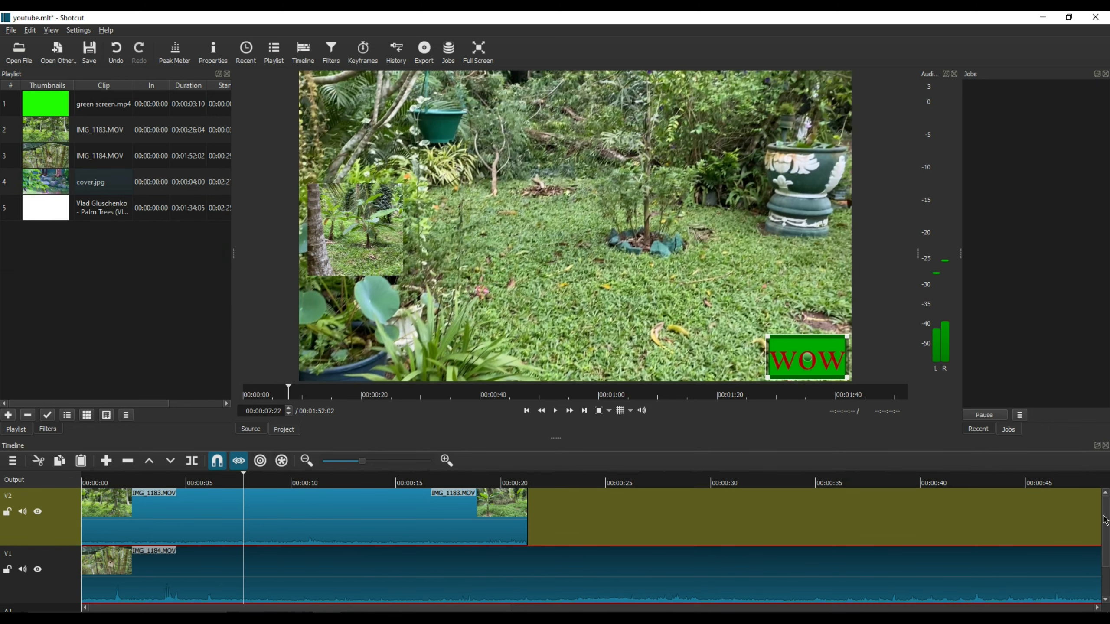
left_click_drag(1105, 520, 1106, 593)
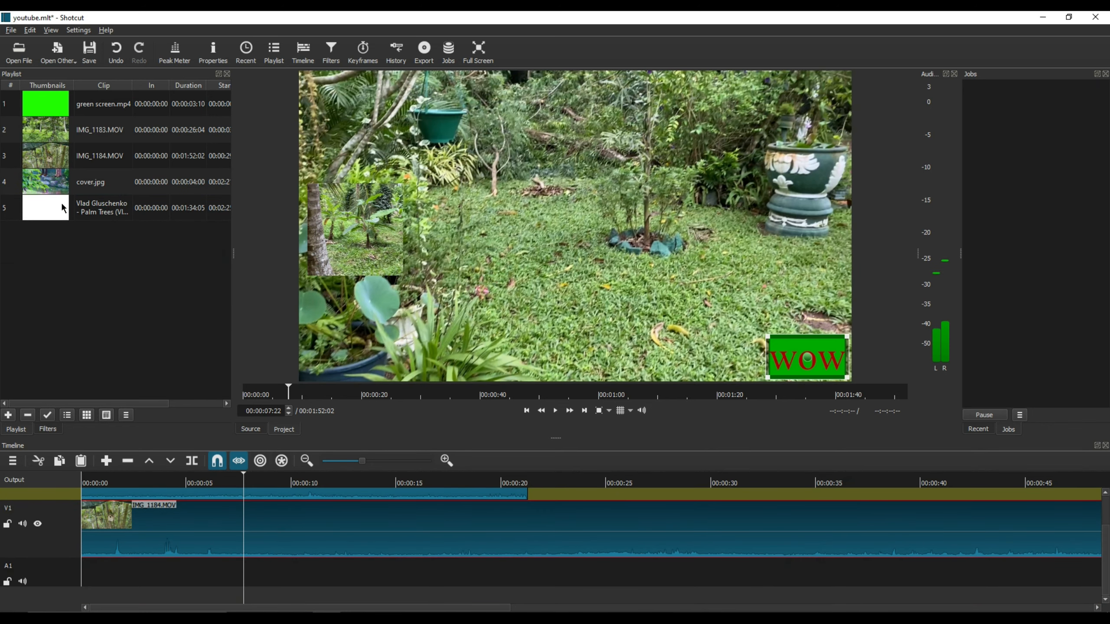
left_click_drag(63, 209, 82, 575)
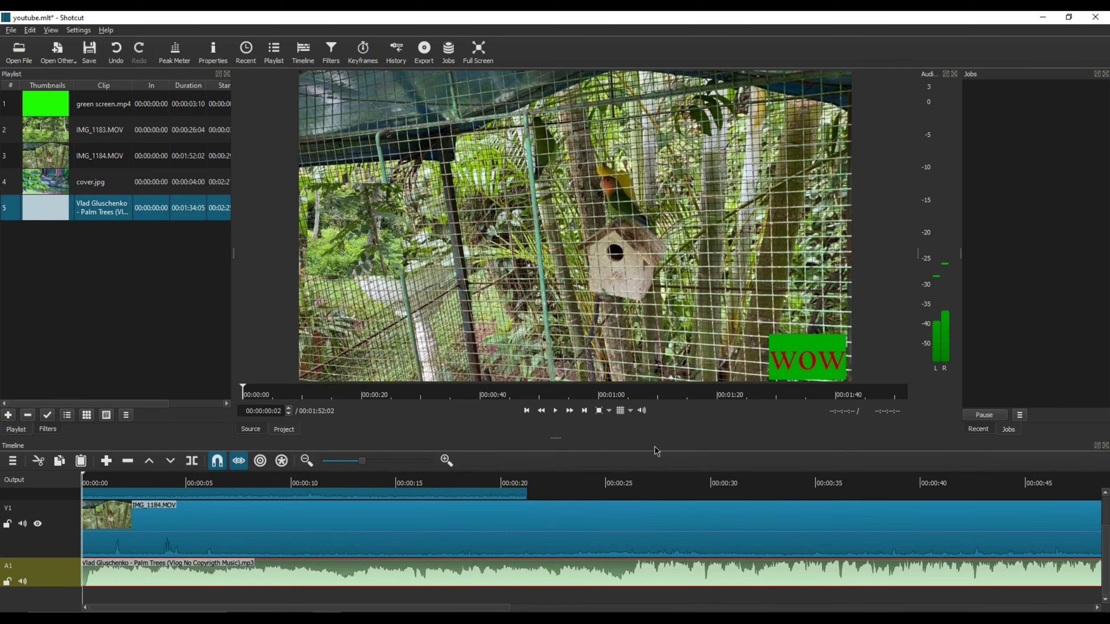
- Play the project from the beginning to preview it with the music, pausing at 00:00:09:18
left_click(555, 413)
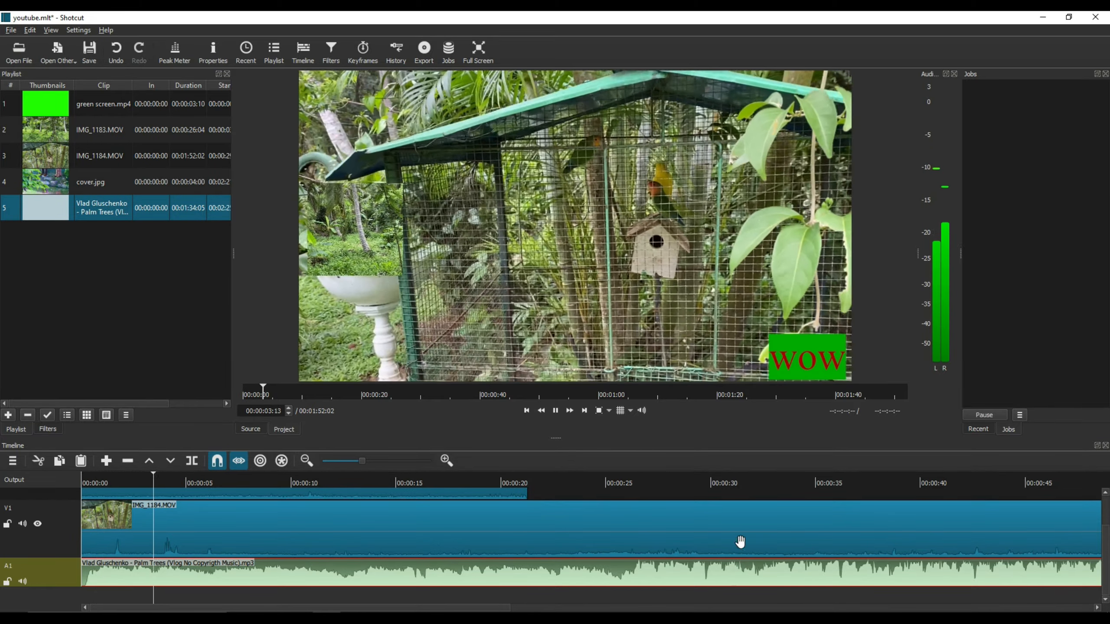
left_click_drag(1107, 566, 1108, 530)
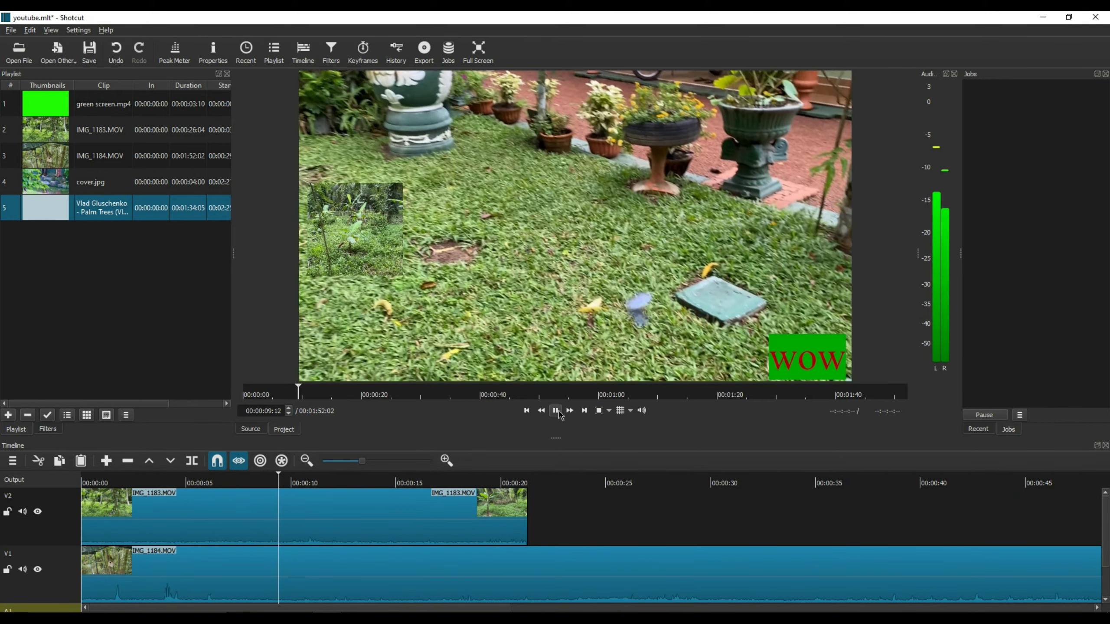
key("space")
- Mute the V1 video track and the A1 music track
left_click(351, 511)
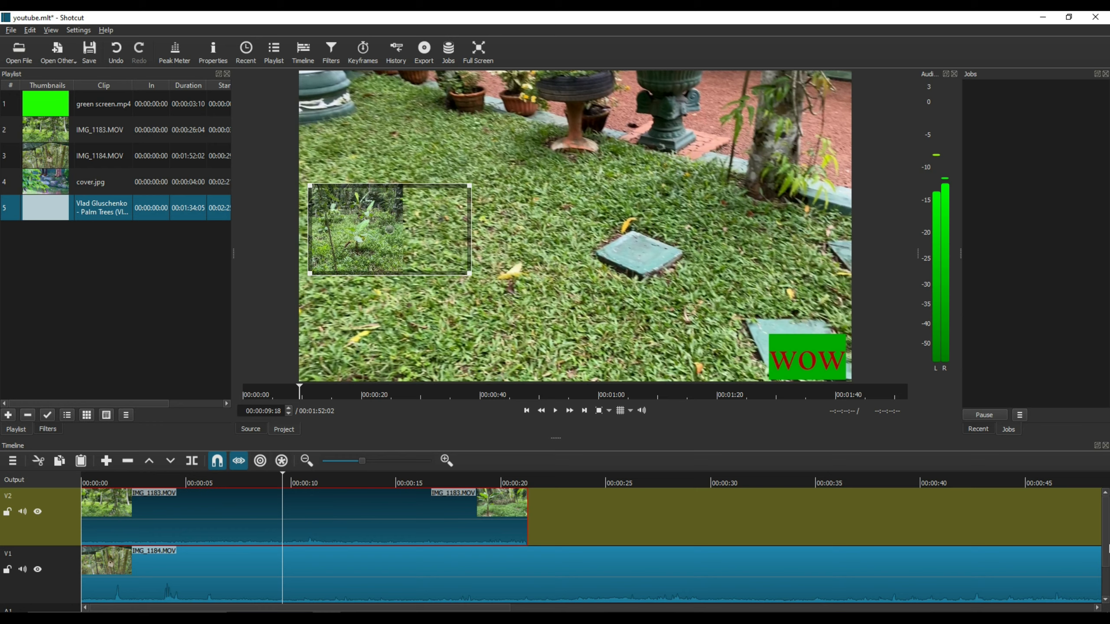
scroll(1108, 549, "down", 1)
scroll(1107, 549, "up", 1)
left_click(23, 569)
scroll(92, 558, "right", 1)
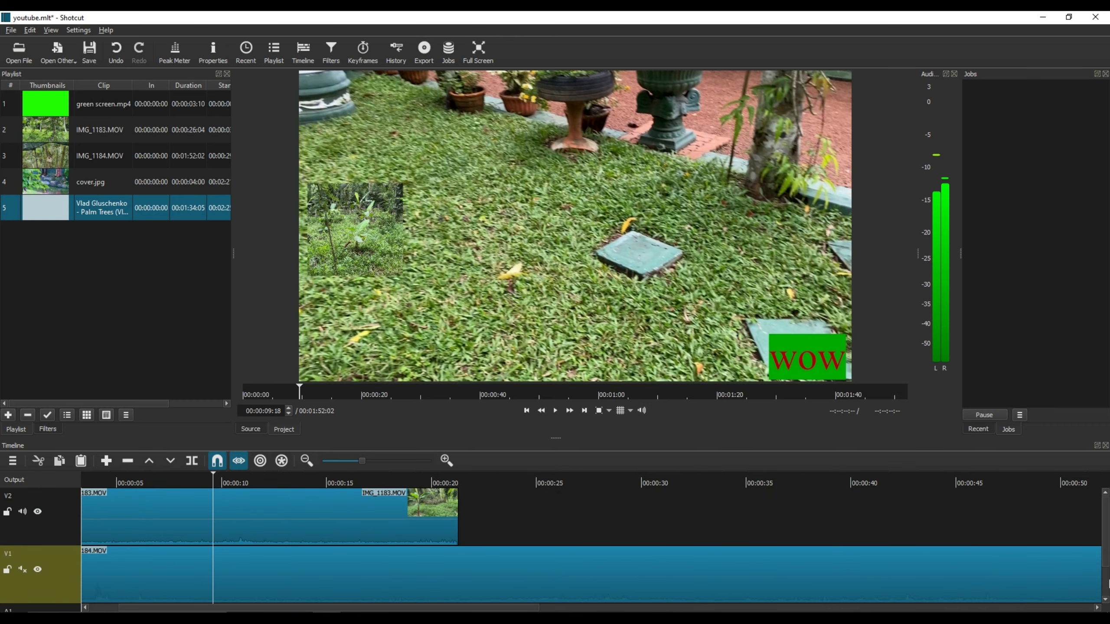
left_click_drag(1104, 540, 1106, 604)
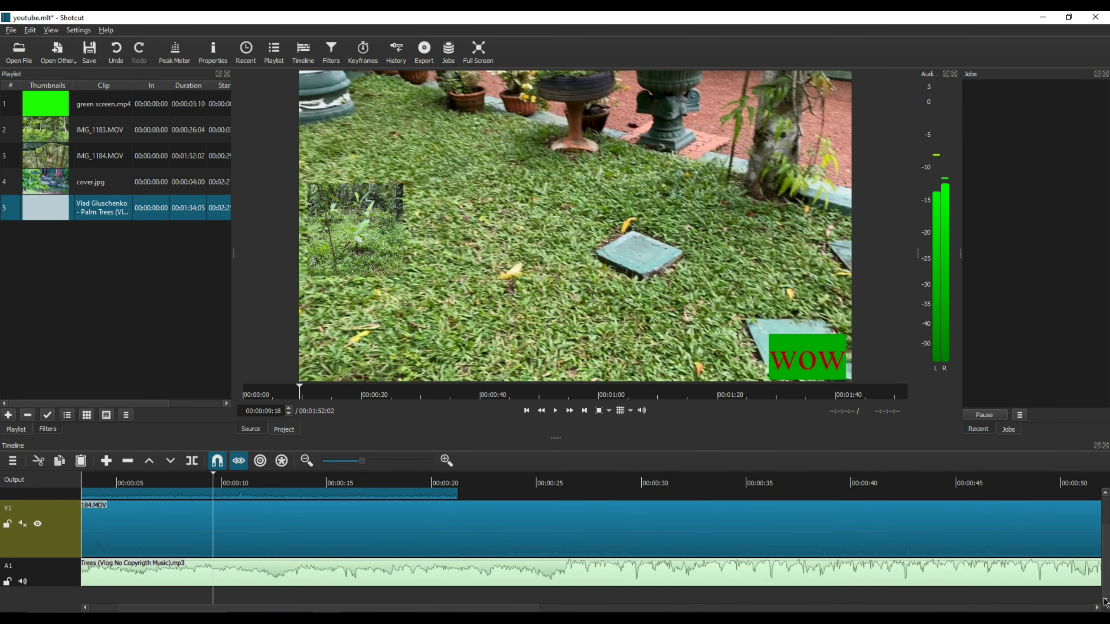
left_click(24, 582)
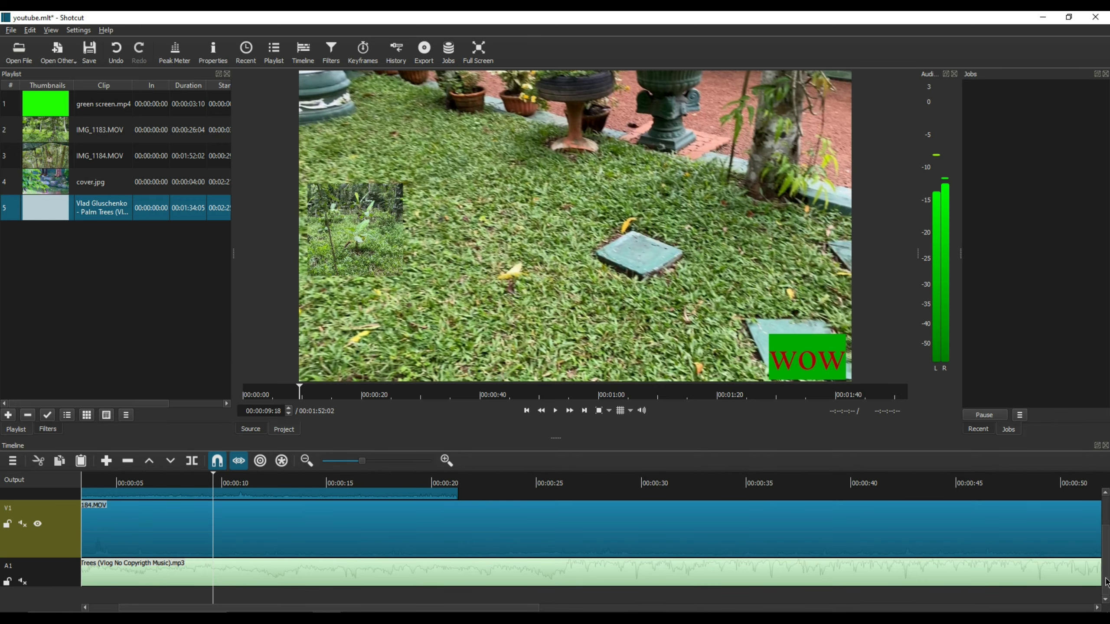
- Play the timeline to check the unmuted V2 audio, pause at 00:00:12:16 and select the IMG_1183.MOV clip on V2
left_click_drag(1107, 582, 1100, 519)
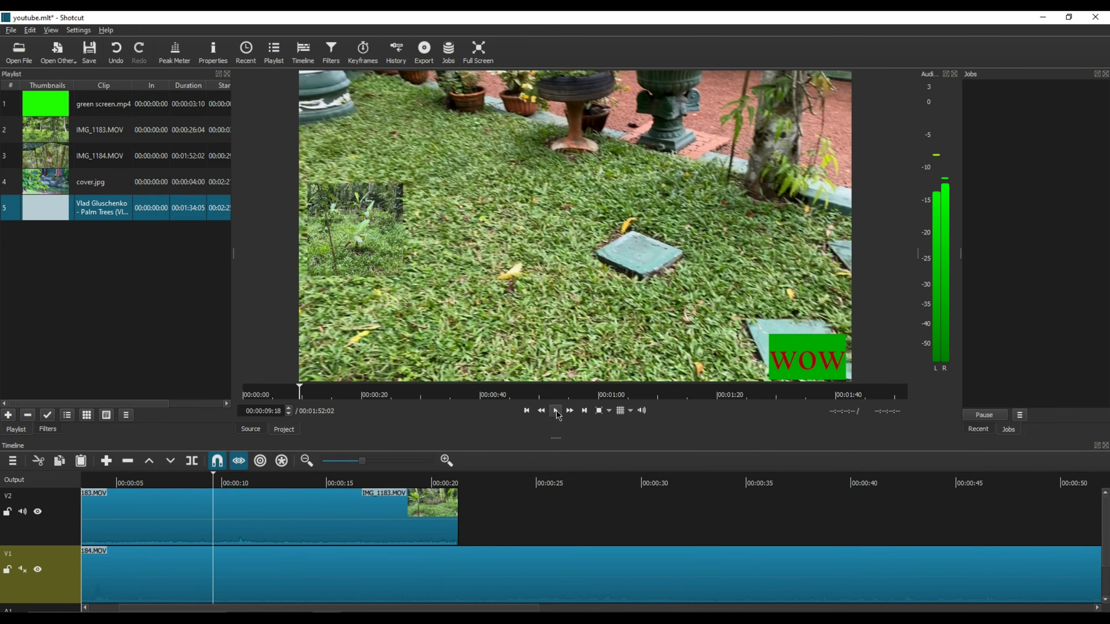
left_click(555, 411)
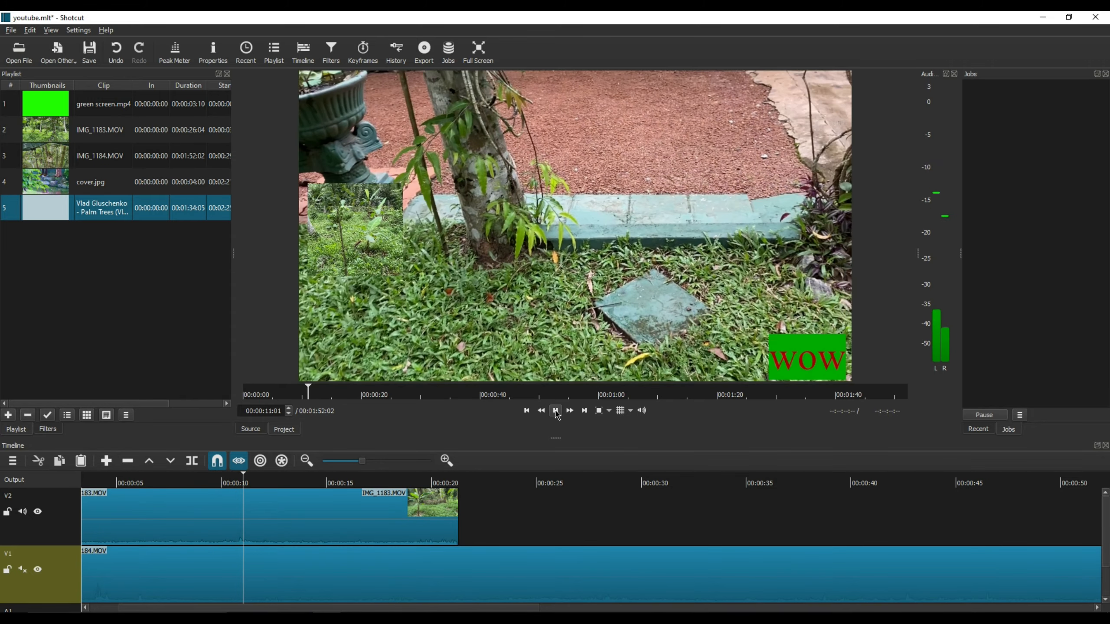
left_click(557, 412)
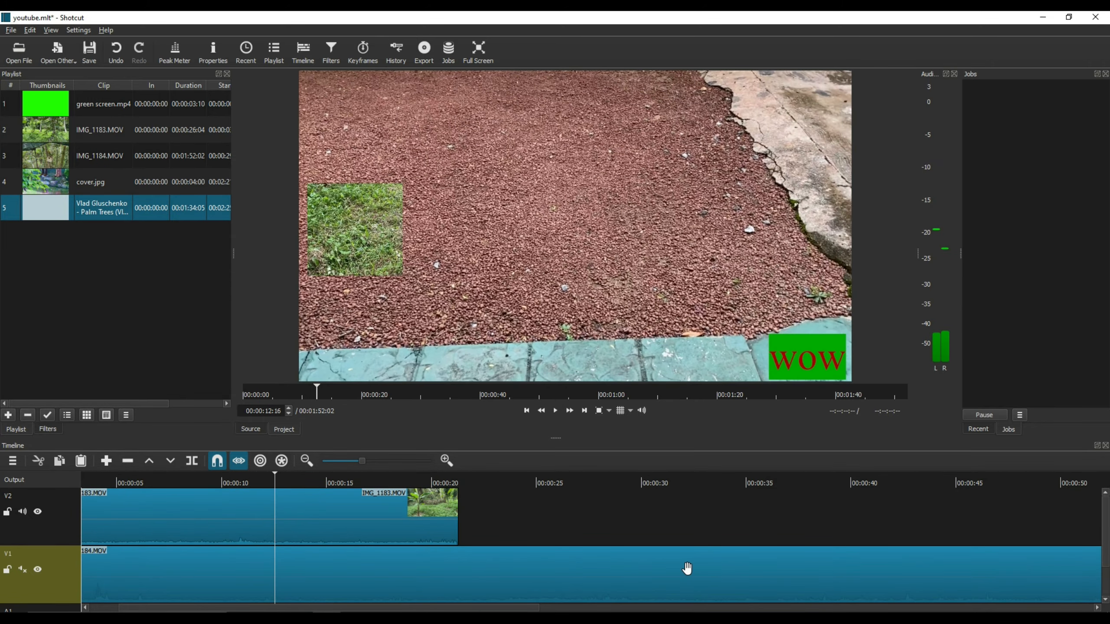
left_click(324, 507)
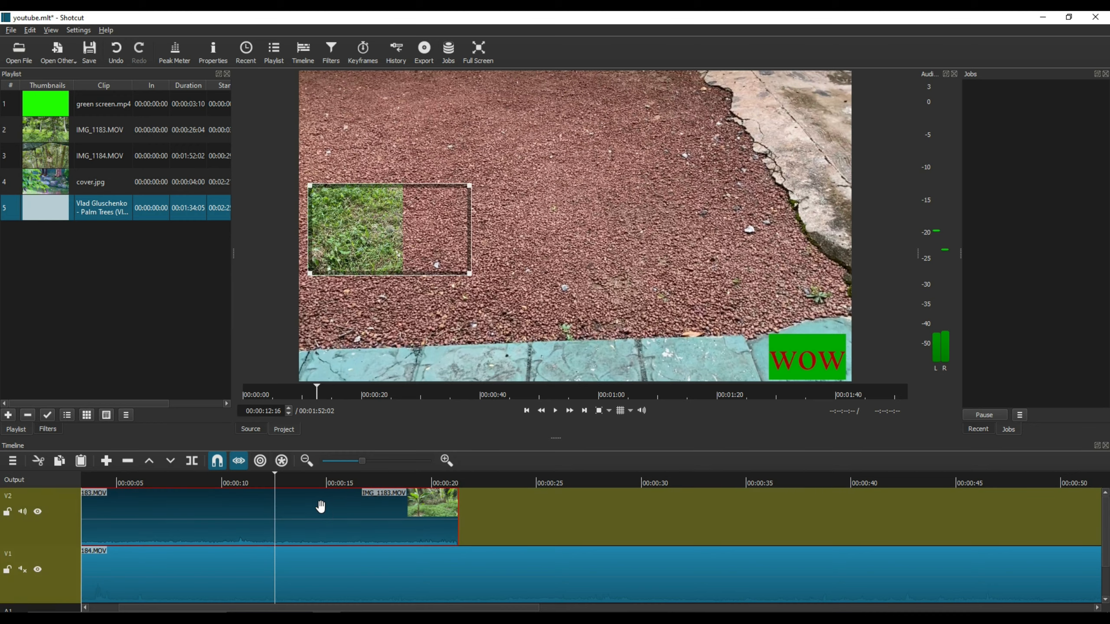
- Add the Mute audio filter to the selected IMG_1183.MOV clip on V2
left_click(49, 430)
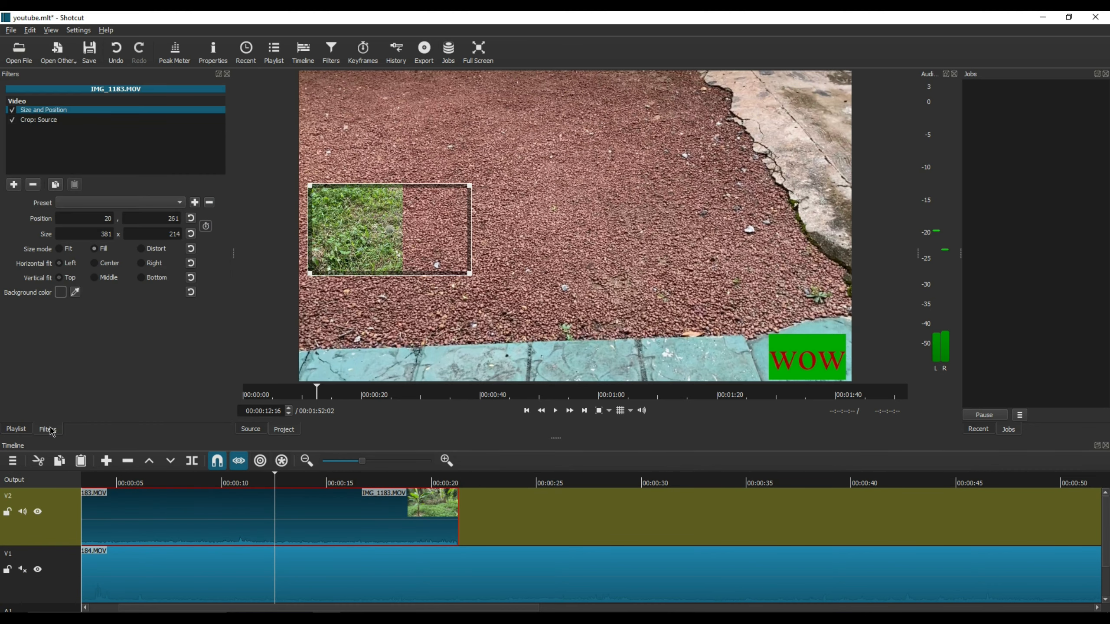
left_click(17, 187)
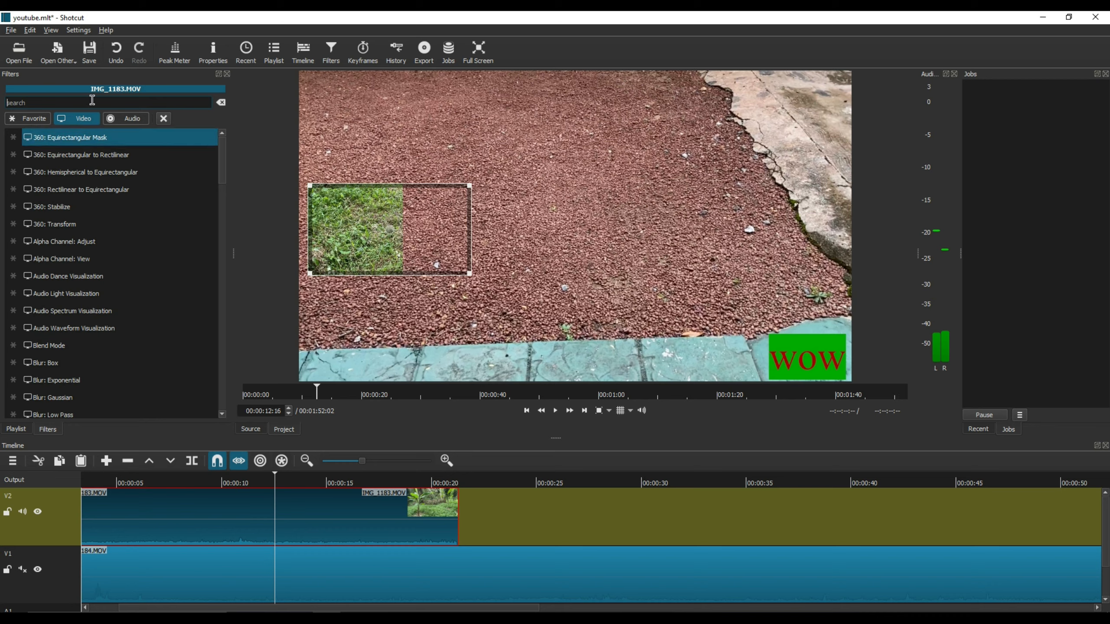
type("mute")
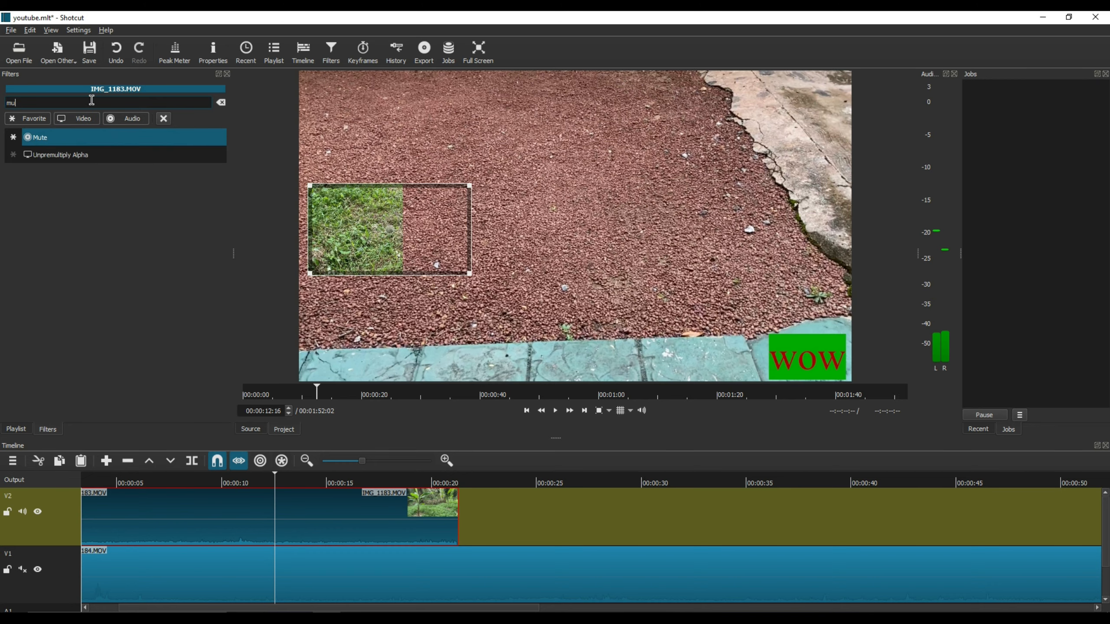
left_click(86, 140)
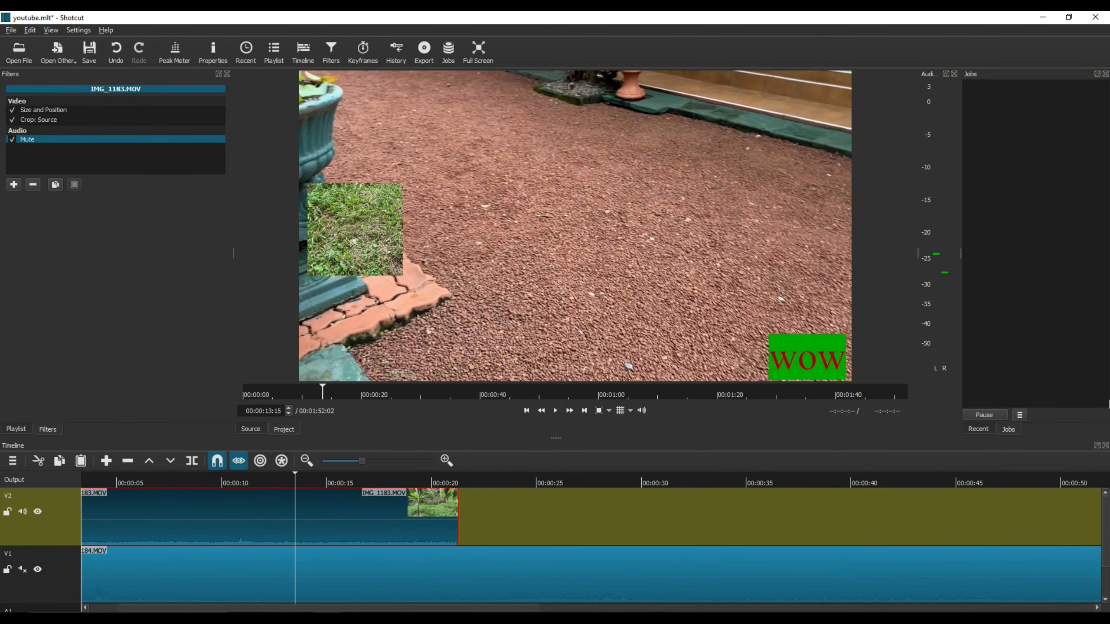
- Unmute the V1 and A1 tracks and play the timeline to check the audio, pausing at 00:00:19:05
scroll(1108, 518, "down", 2)
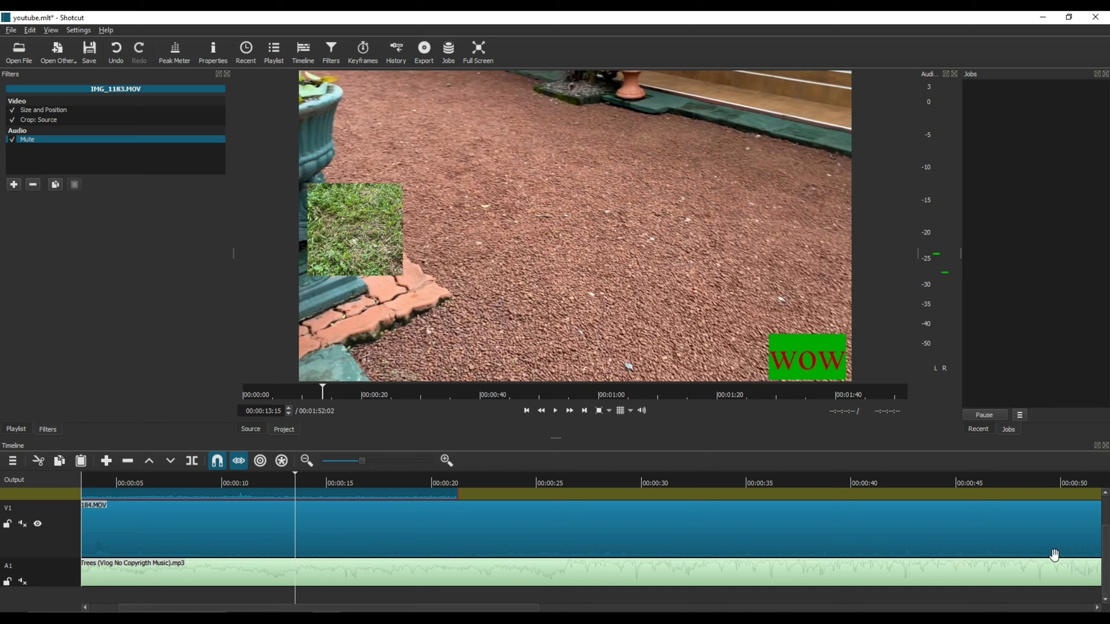
left_click(24, 525)
left_click(23, 582)
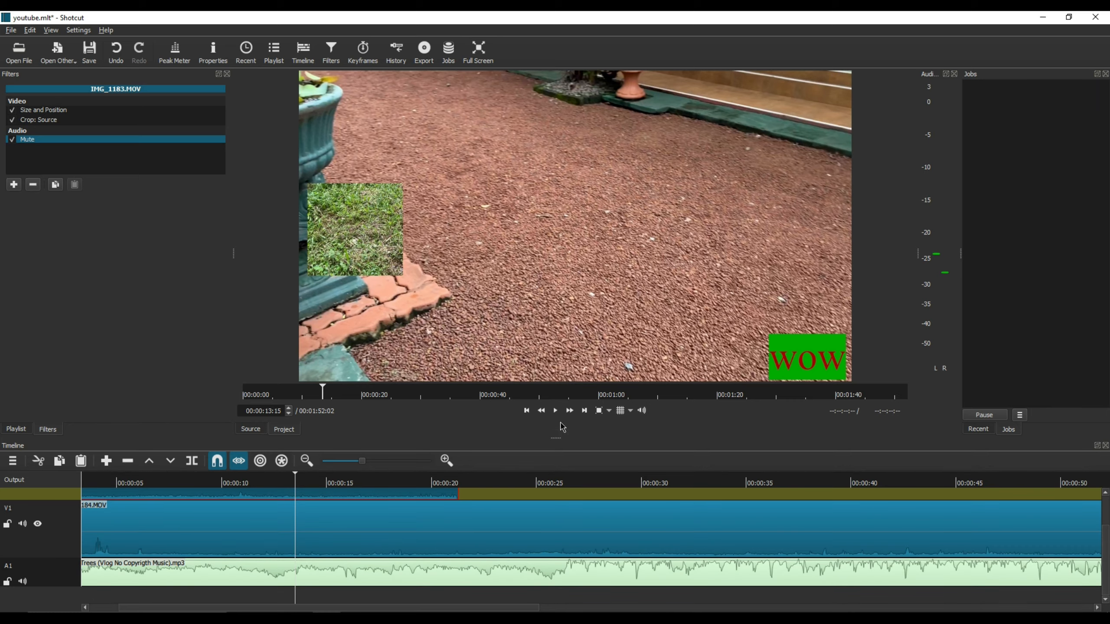
left_click(555, 411)
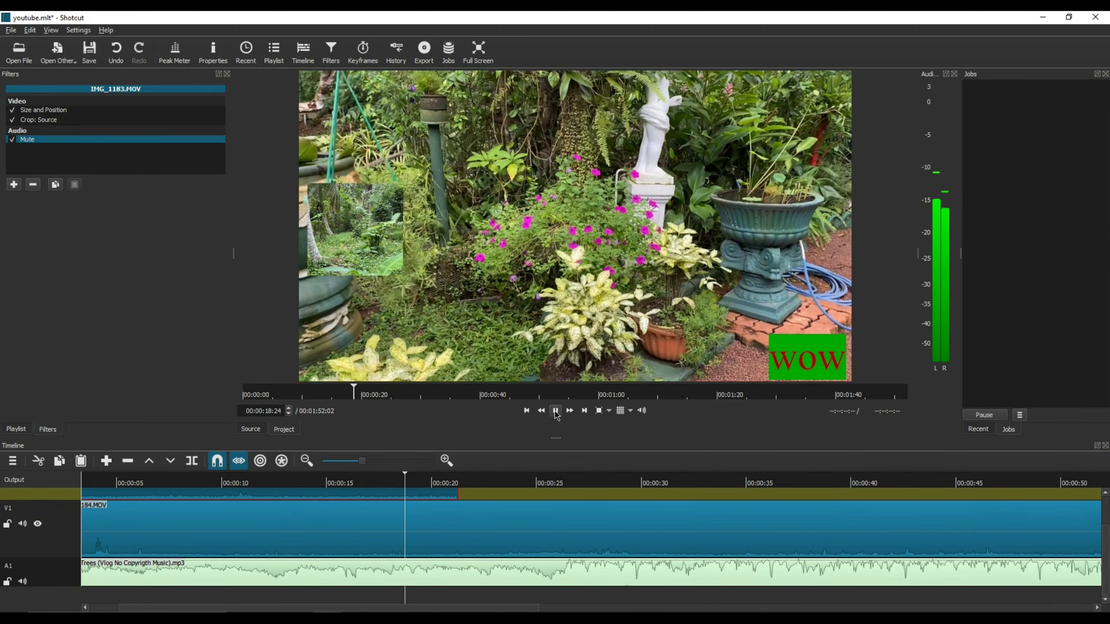
left_click(555, 412)
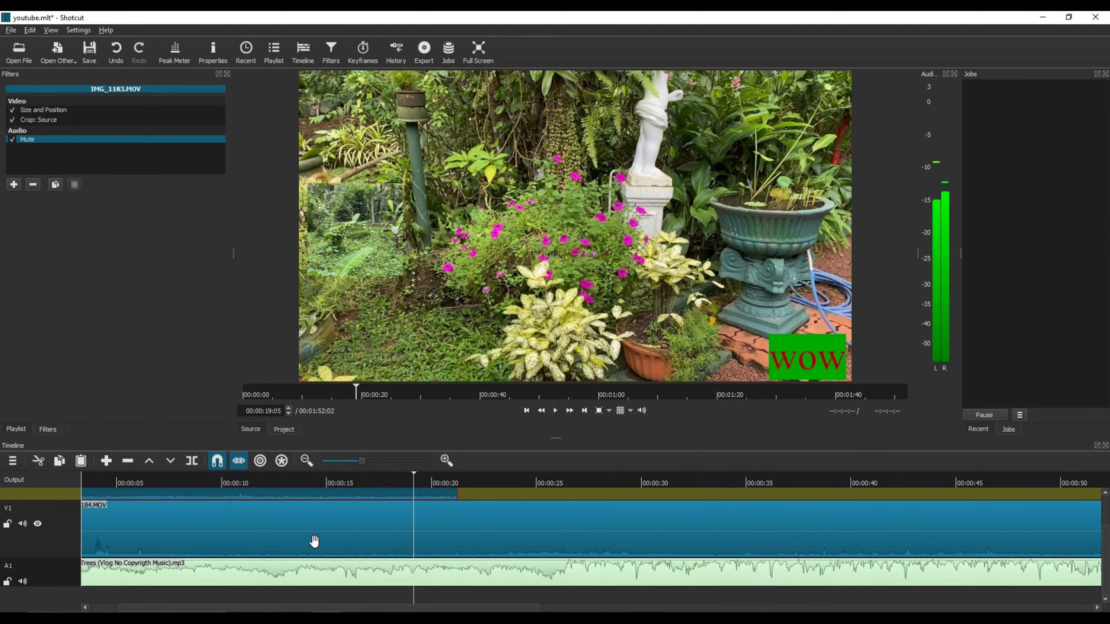
- Add the Gain / Volume filter to the Palm Trees music clip on A1 and set its level to -16.6 dB
left_click(308, 570)
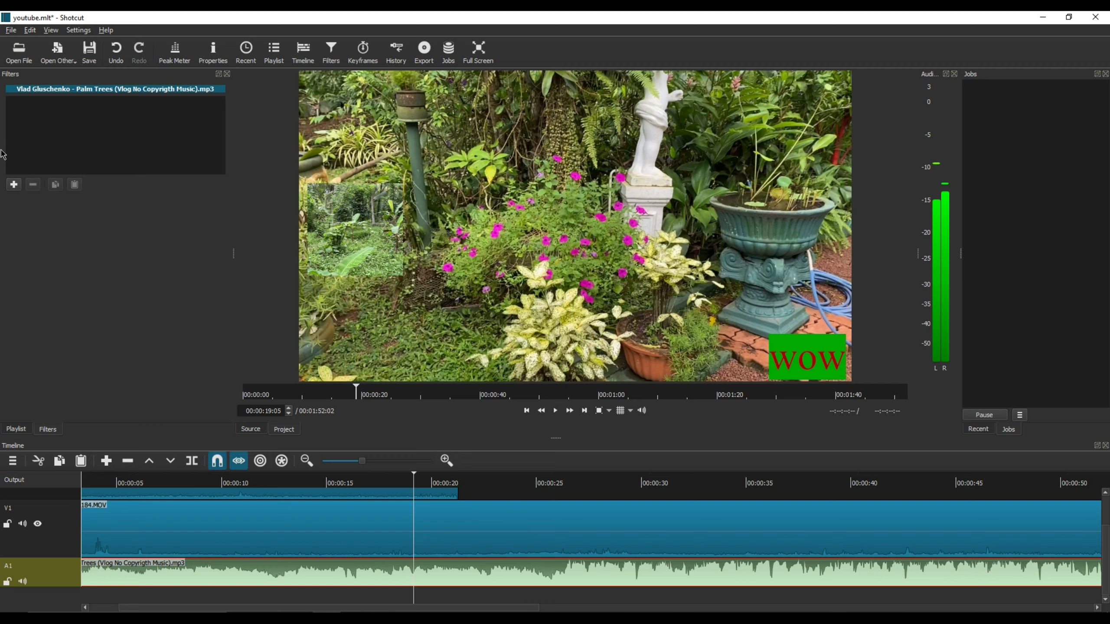
left_click(16, 189)
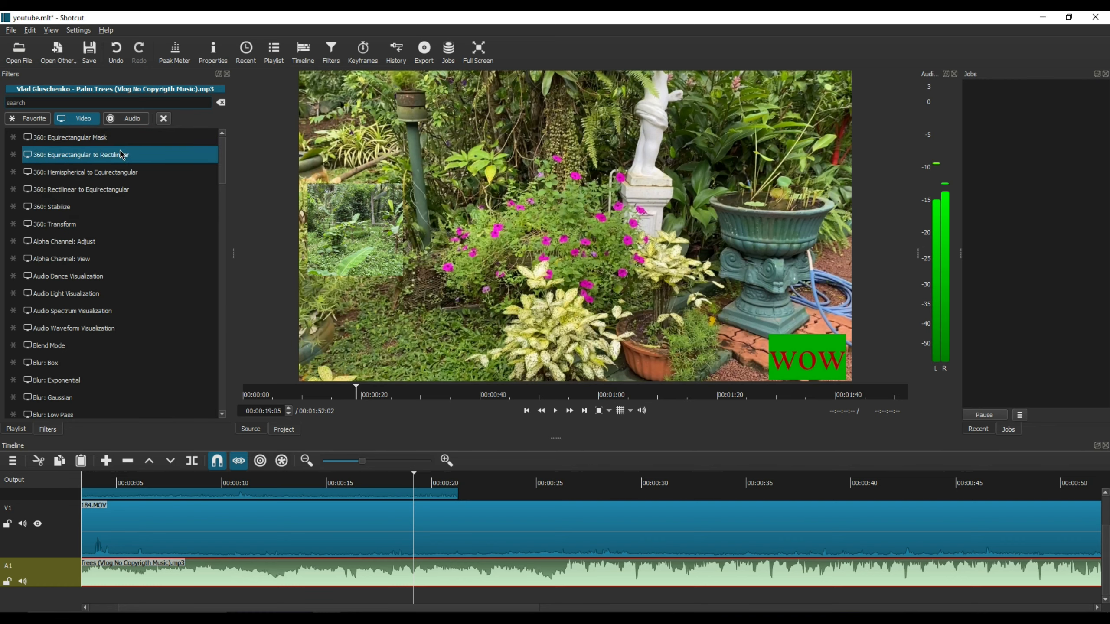
scroll(77, 390, "down", 2)
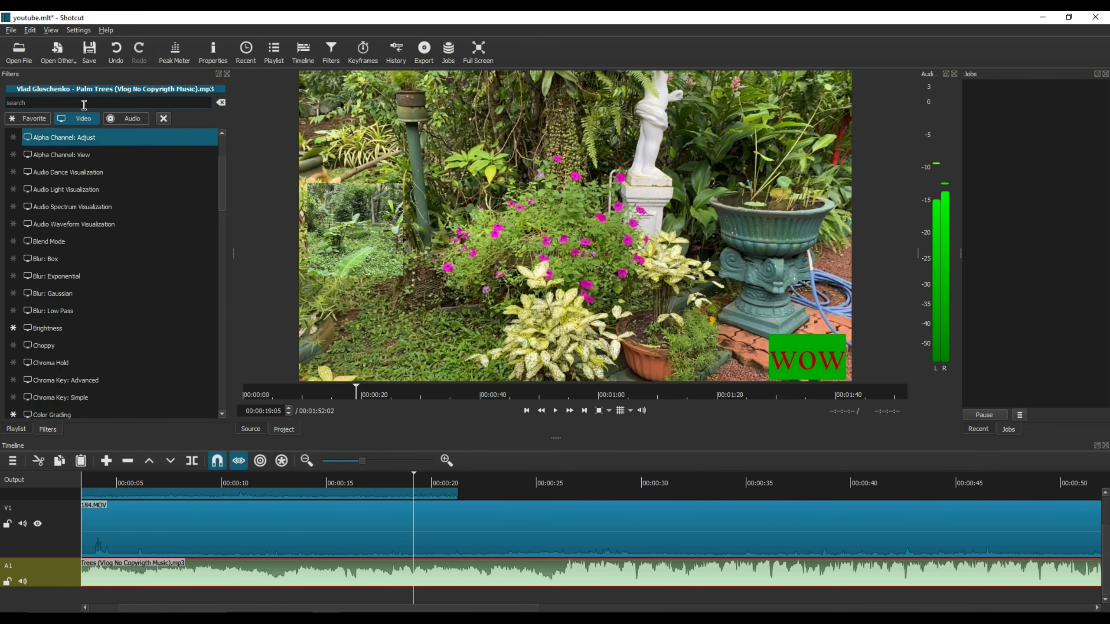
type("vol")
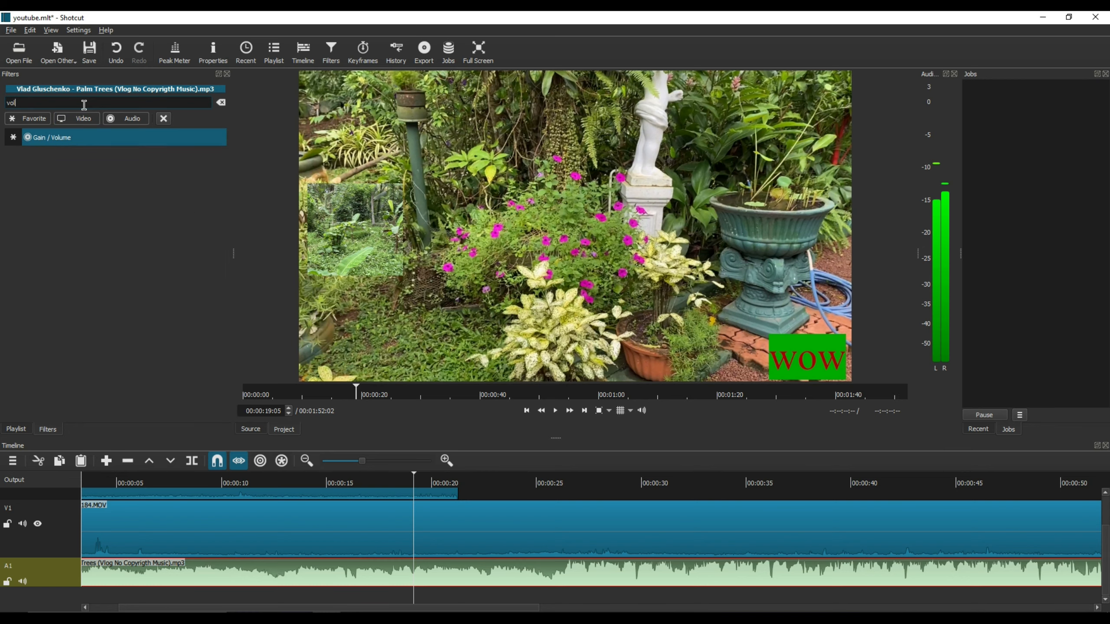
left_click(84, 143)
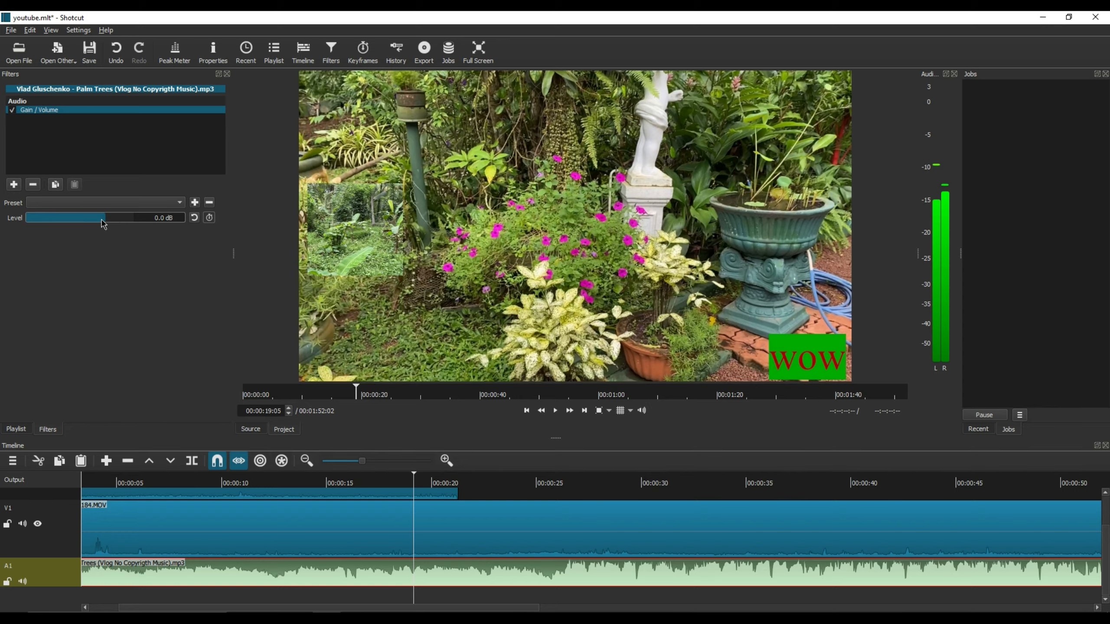
left_click_drag(104, 224, 90, 221)
- Play the timeline to check the music volume, pause at 00:00:31:04, and set the music's Gain / Volume level to -8.7 dB
left_click(556, 411)
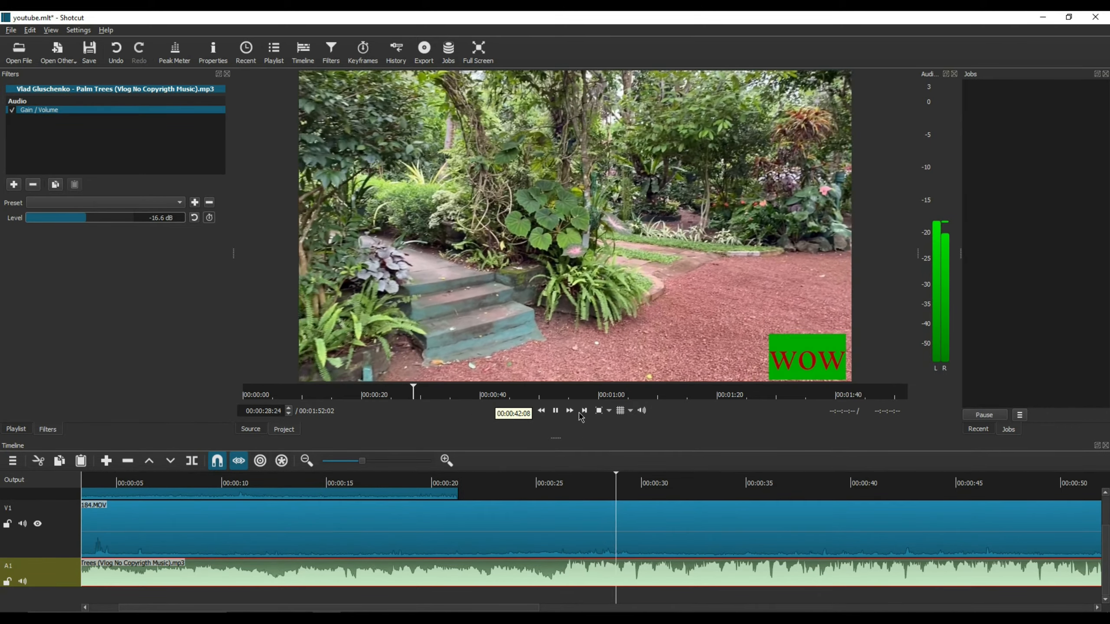
left_click(555, 411)
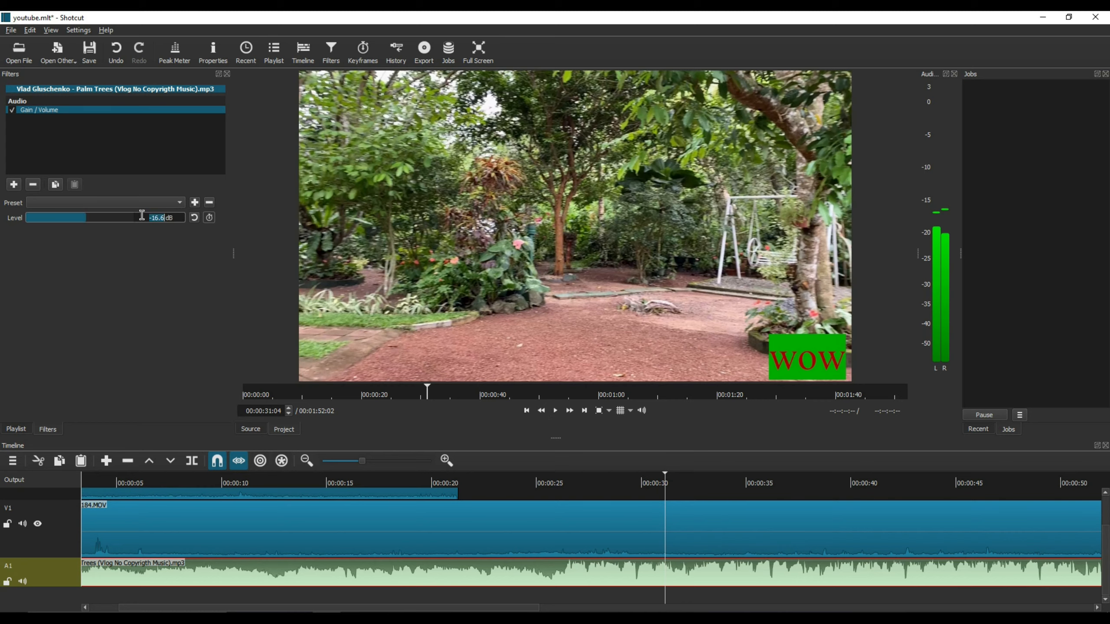
left_click_drag(123, 218, 98, 219)
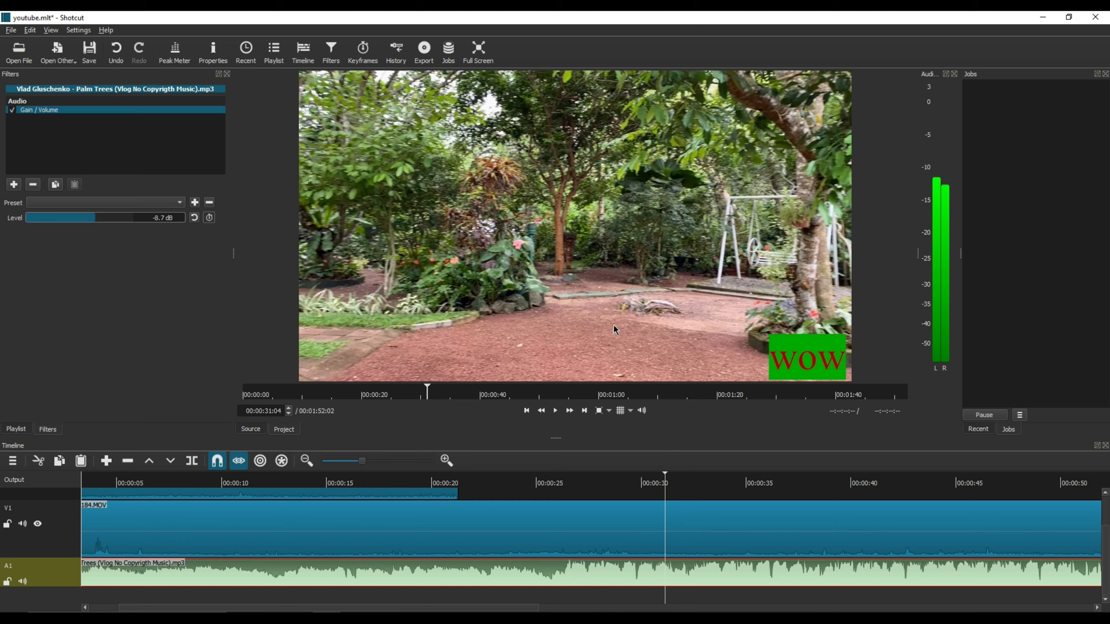
- Place cover.jpg from the playlist directly after IMG_1184.MOV on V1 and preview the transition, pausing at 00:01:54:19
left_click_drag(507, 608, 1087, 612)
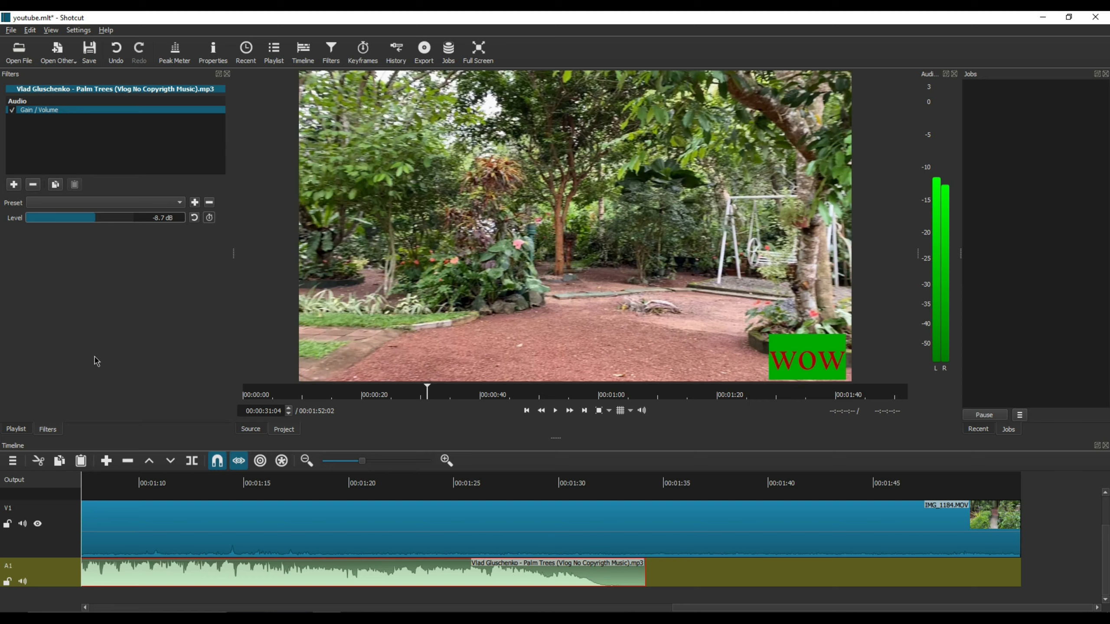
left_click(16, 429)
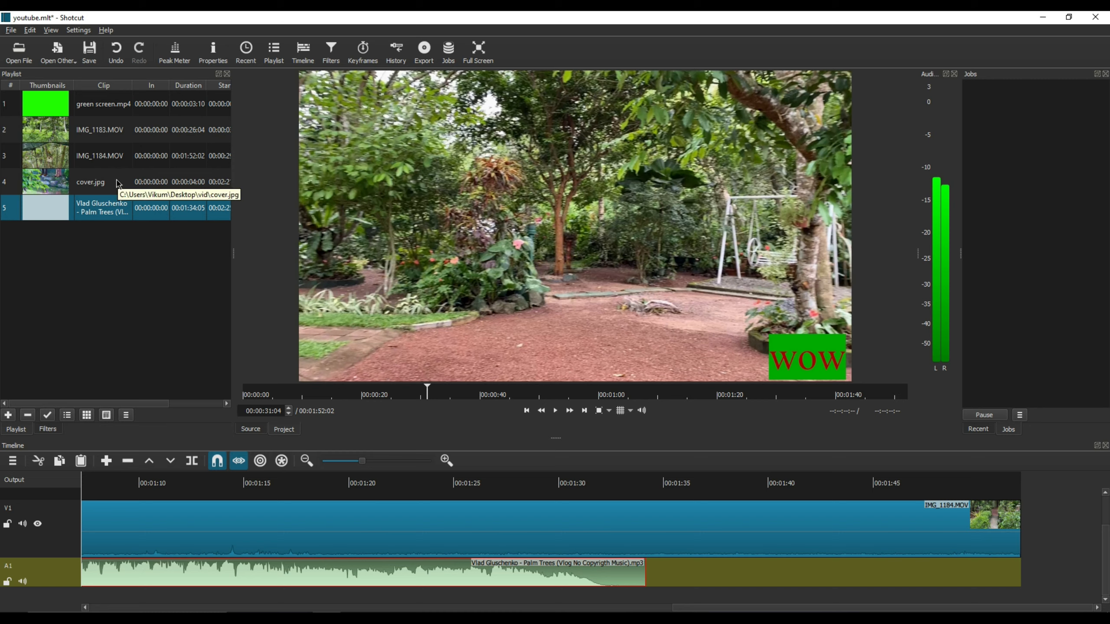
left_click(674, 526)
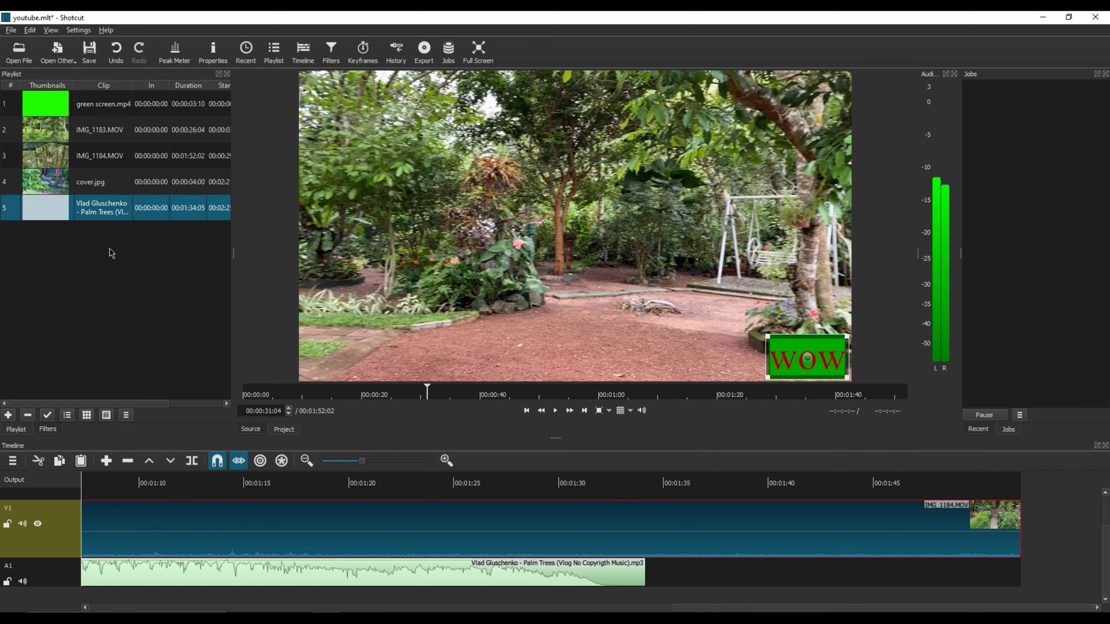
left_click_drag(79, 181, 1020, 530)
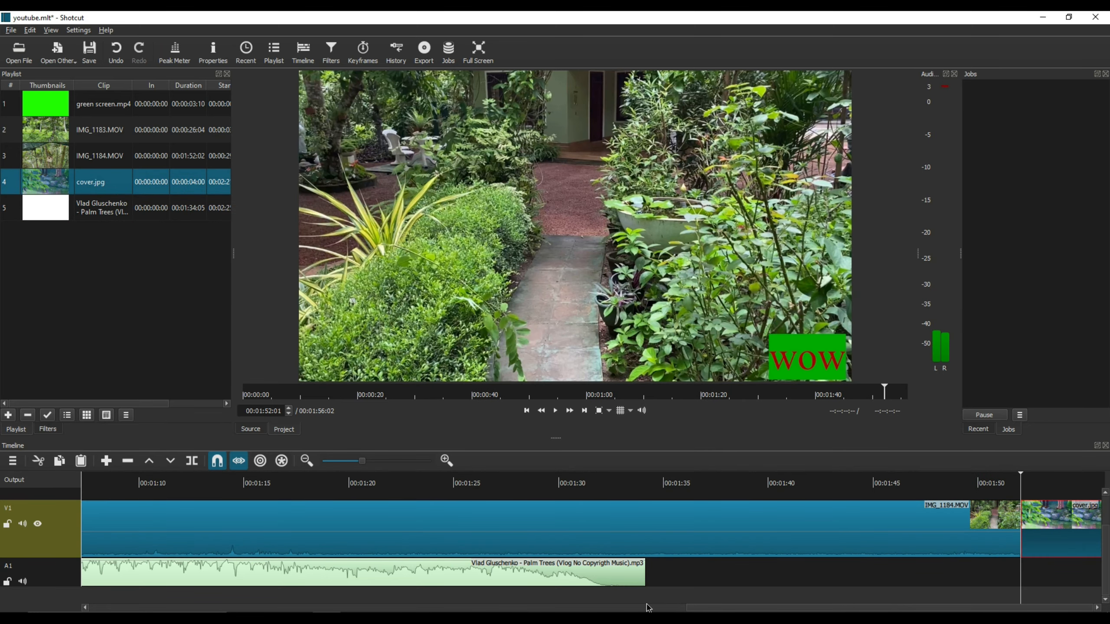
left_click(967, 489)
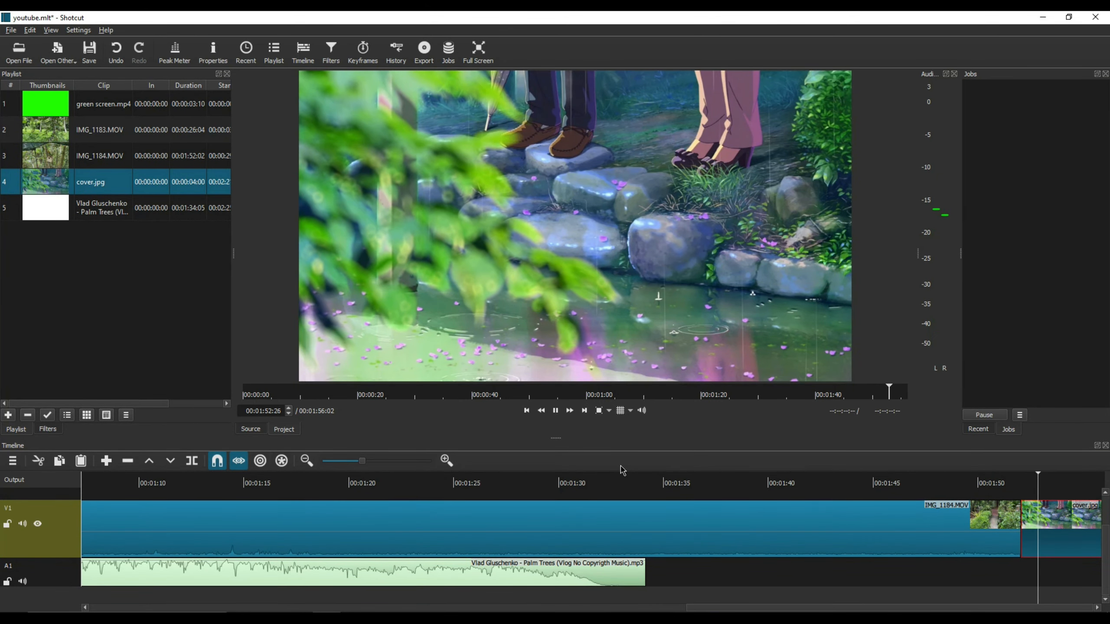
left_click(560, 413)
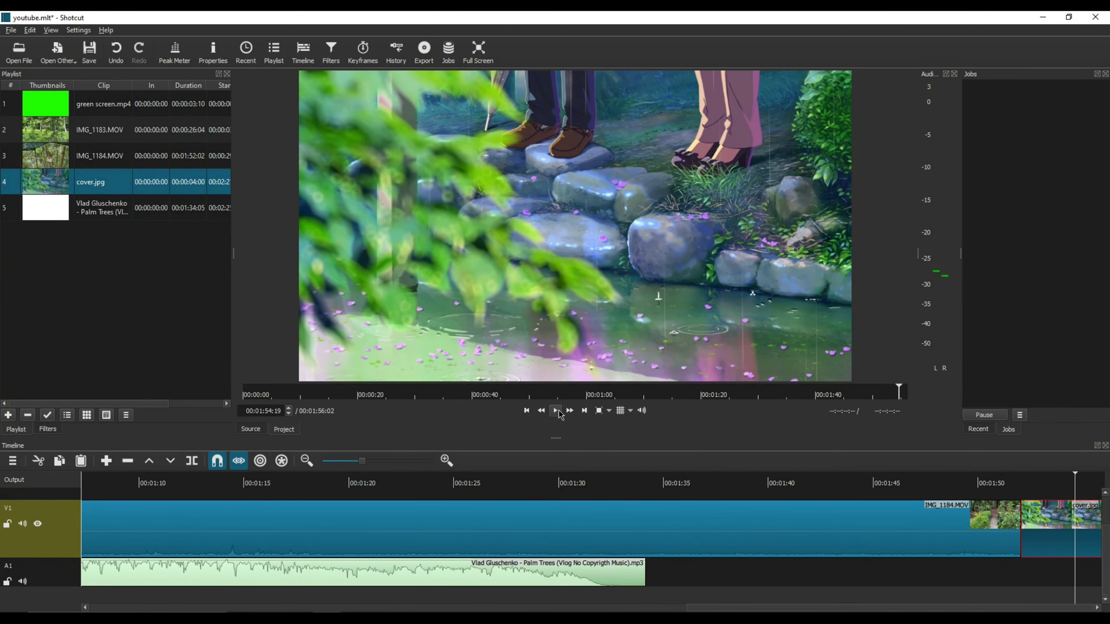
- Split the IMG_1184.MOV clip on V1 at 00:01:38:15
scroll(967, 519, "left", 1)
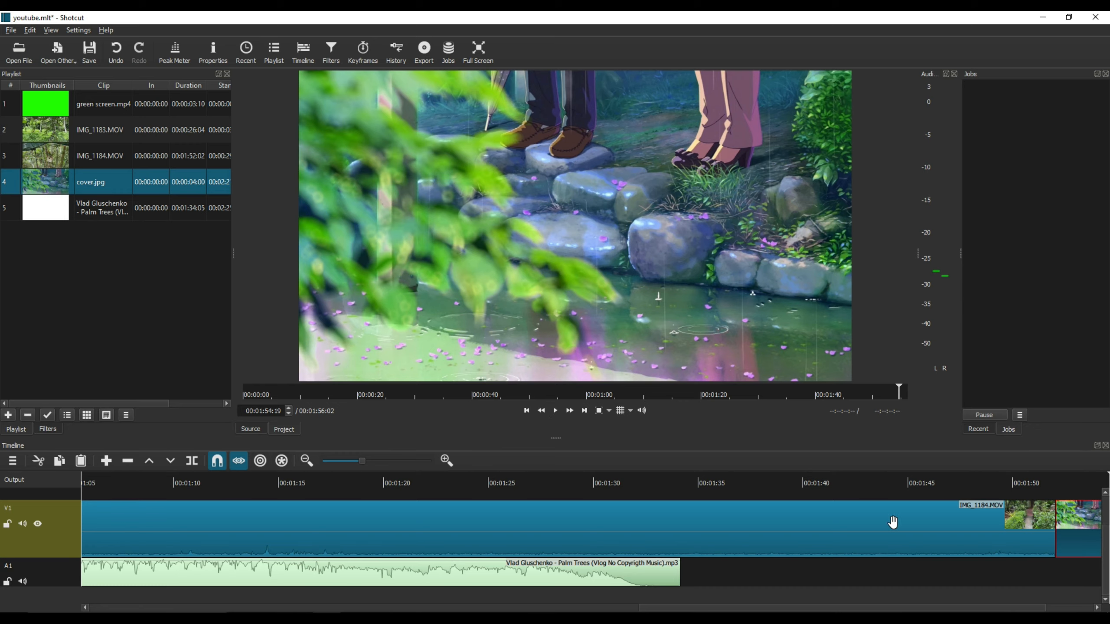
left_click(786, 522)
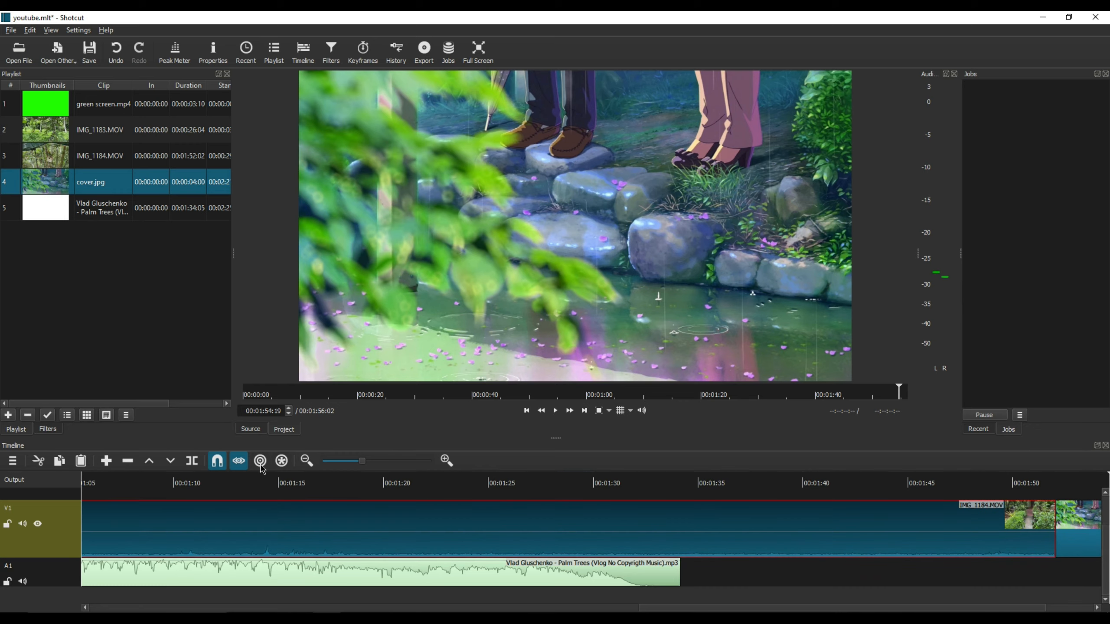
left_click(772, 494)
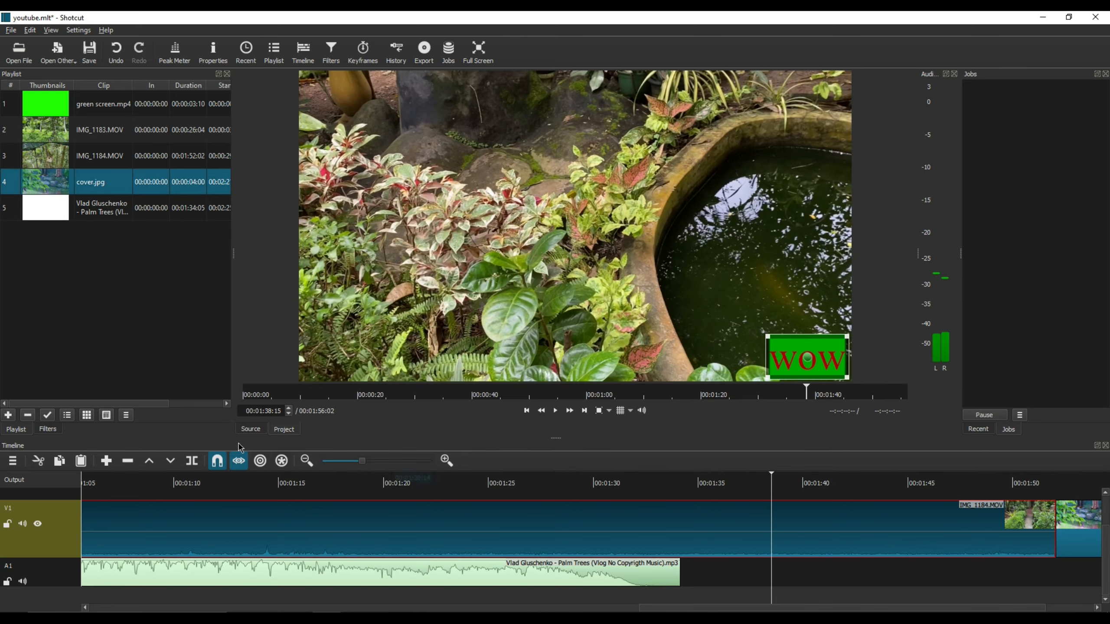
left_click(191, 460)
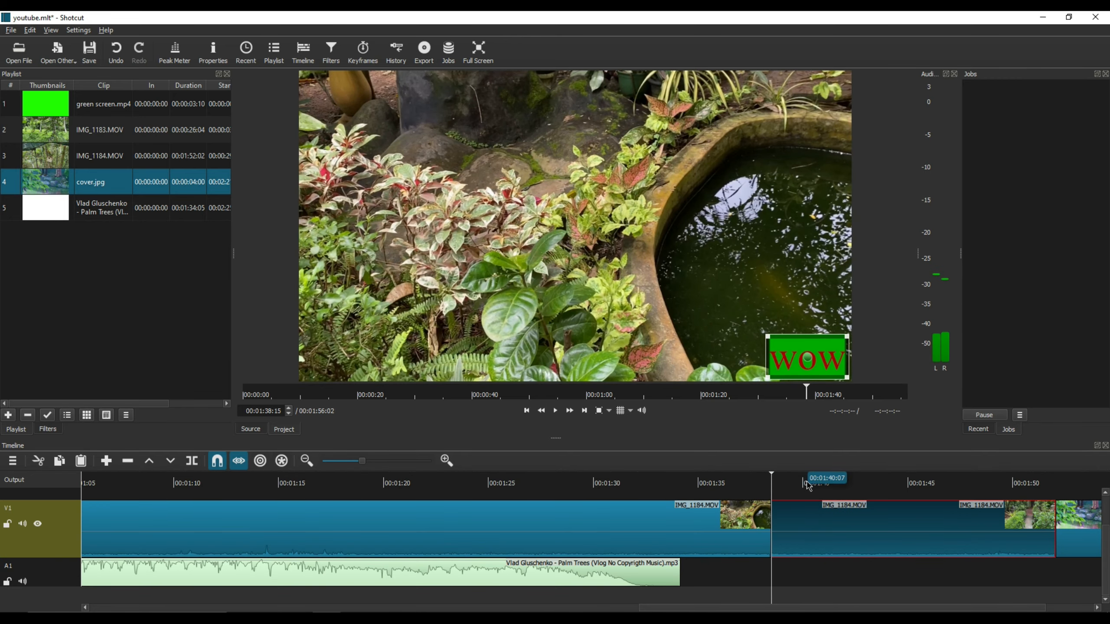
- Move the cover.jpg clip on V1 from the end to the split point at 00:01:38:15
left_click_drag(1085, 545, 712, 547)
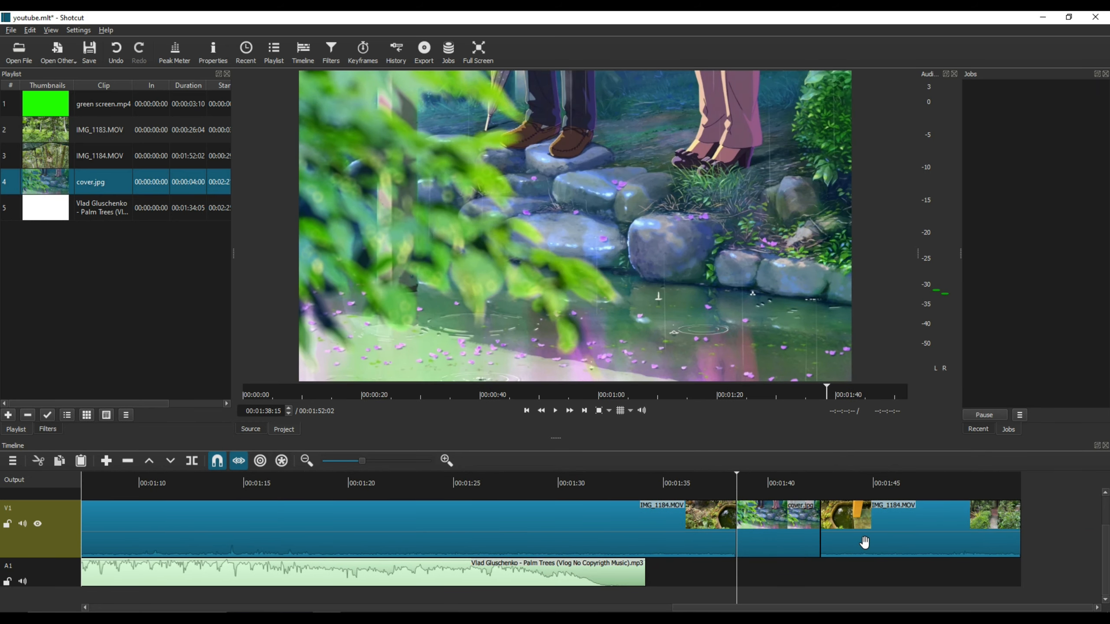
mouse_move(931, 542)
left_mouse_down()
mouse_move(1040, 539)
mouse_move(916, 541)
mouse_move(933, 543)
left_mouse_up()
left_click_drag(932, 543, 931, 544)
- Play V1 from shortly before the inserted cover.jpg to check the cut, pausing at 00:01:41:27
left_click(692, 473)
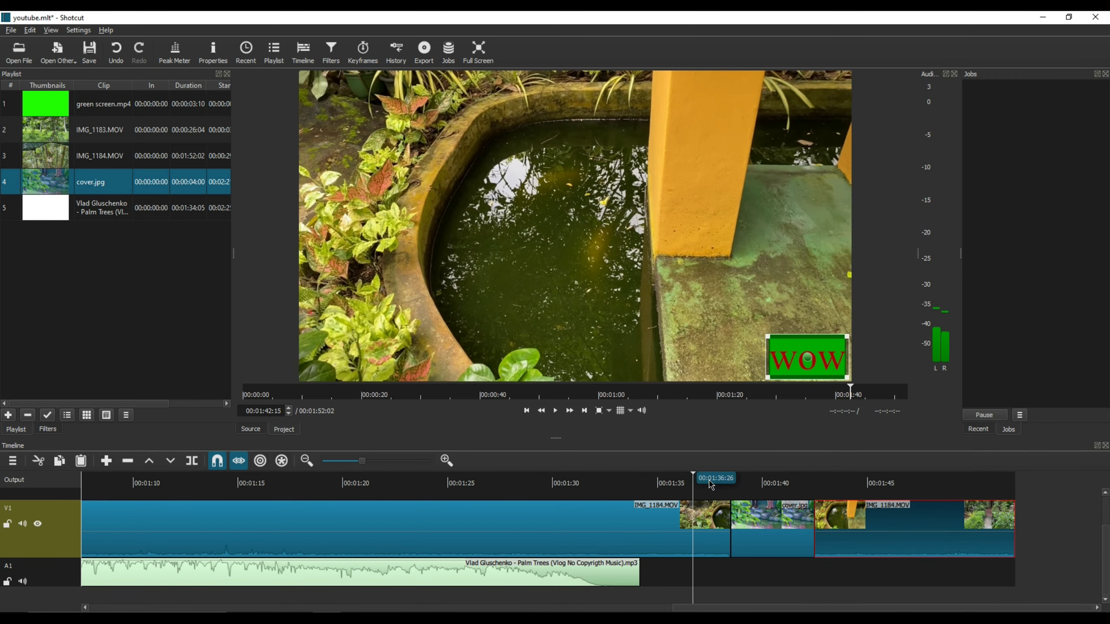
left_click(555, 414)
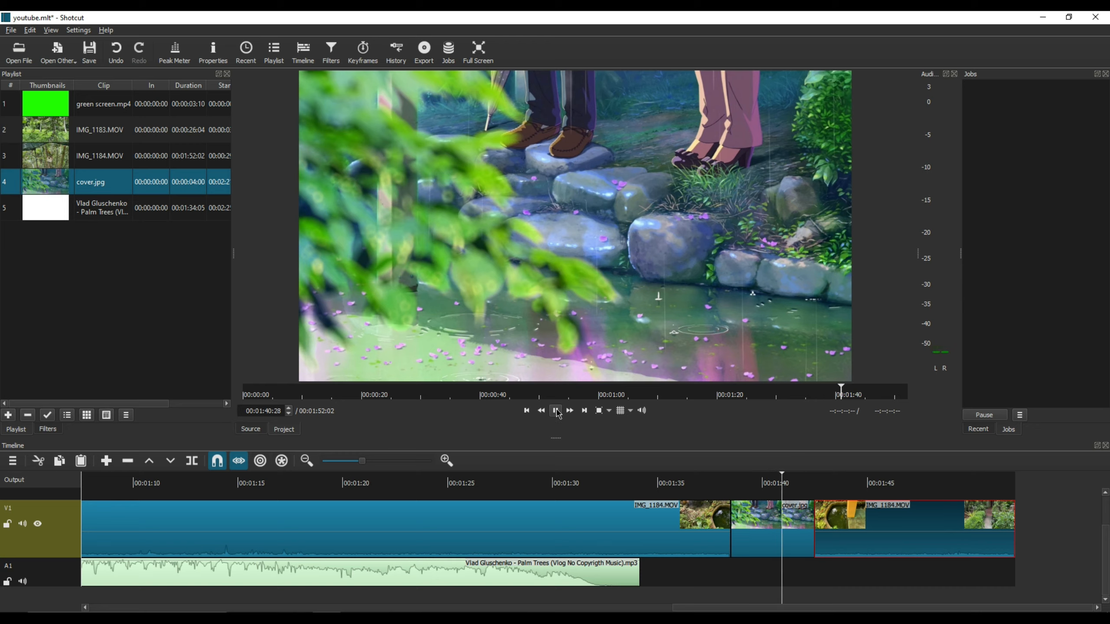
left_click(557, 411)
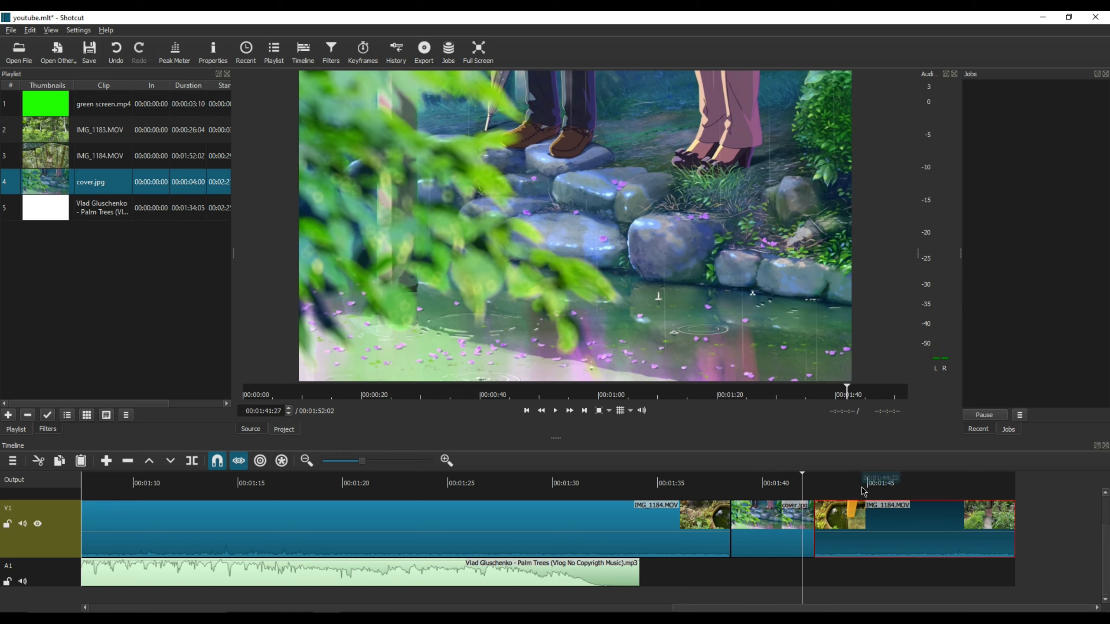
- Undo the cover.jpg move and the split of IMG_1184.MOV on V1
scroll(890, 508, "left", 2)
scroll(889, 509, "right", 2)
left_click_drag(890, 509, 773, 531)
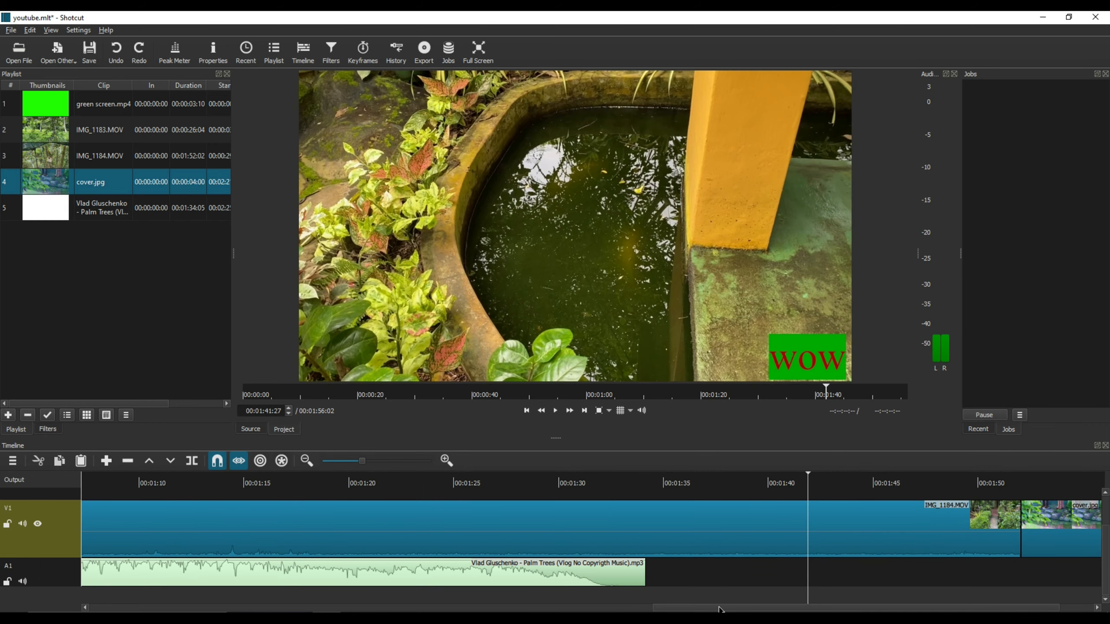
scroll(723, 610, "right", 2)
key("ctrl+i")
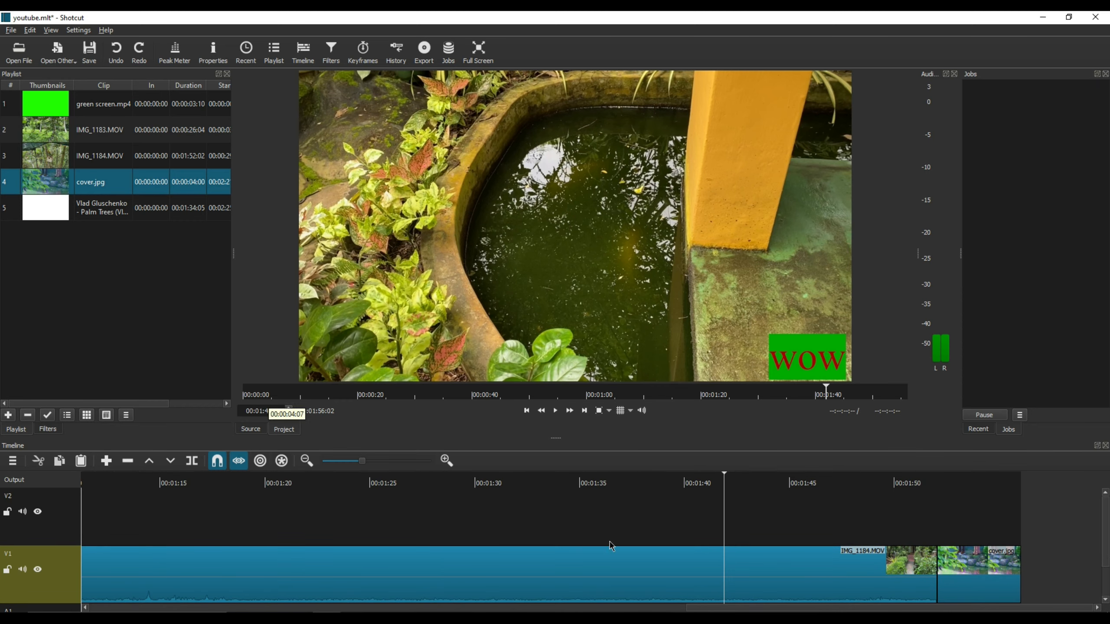
left_click_drag(756, 609, 881, 609)
left_click_drag(727, 610, 94, 590)
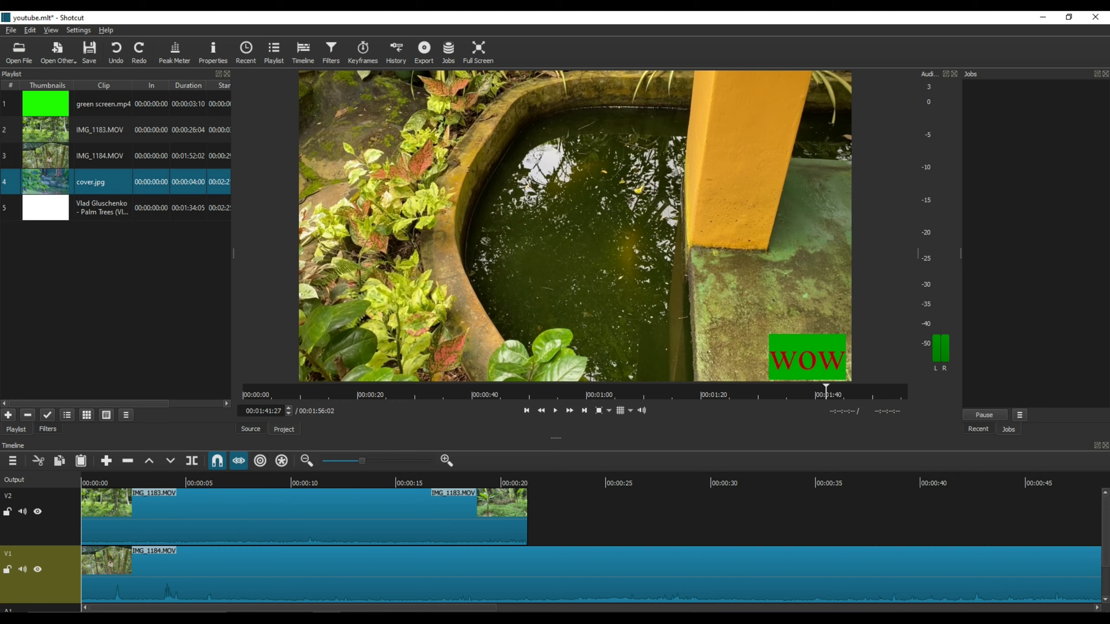
left_click_drag(449, 610, 1049, 610)
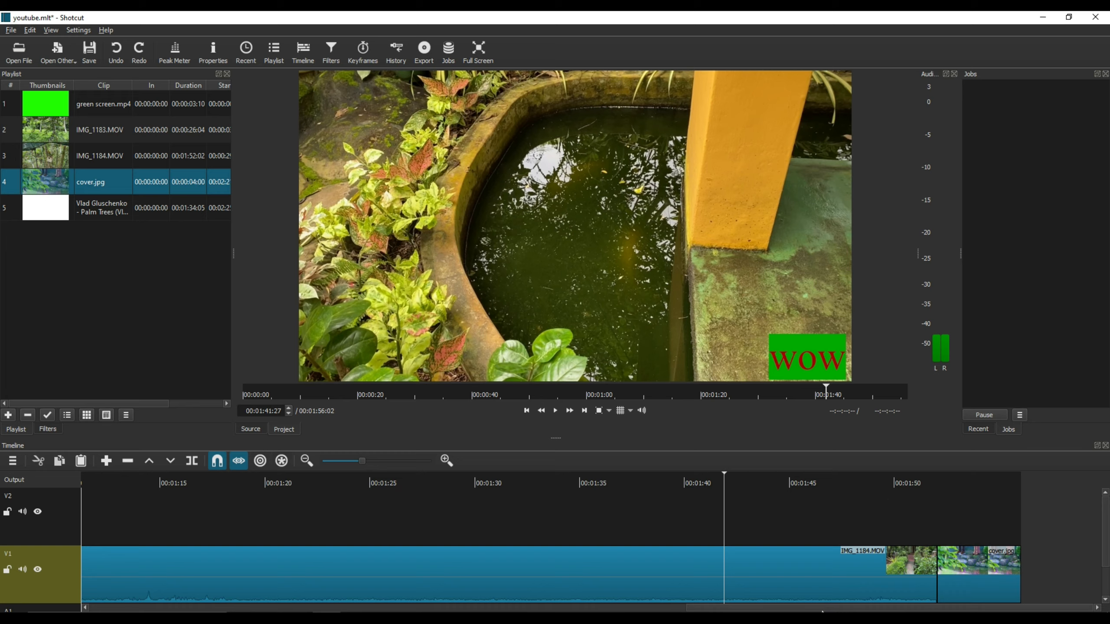
left_click(12, 462)
left_click(74, 451)
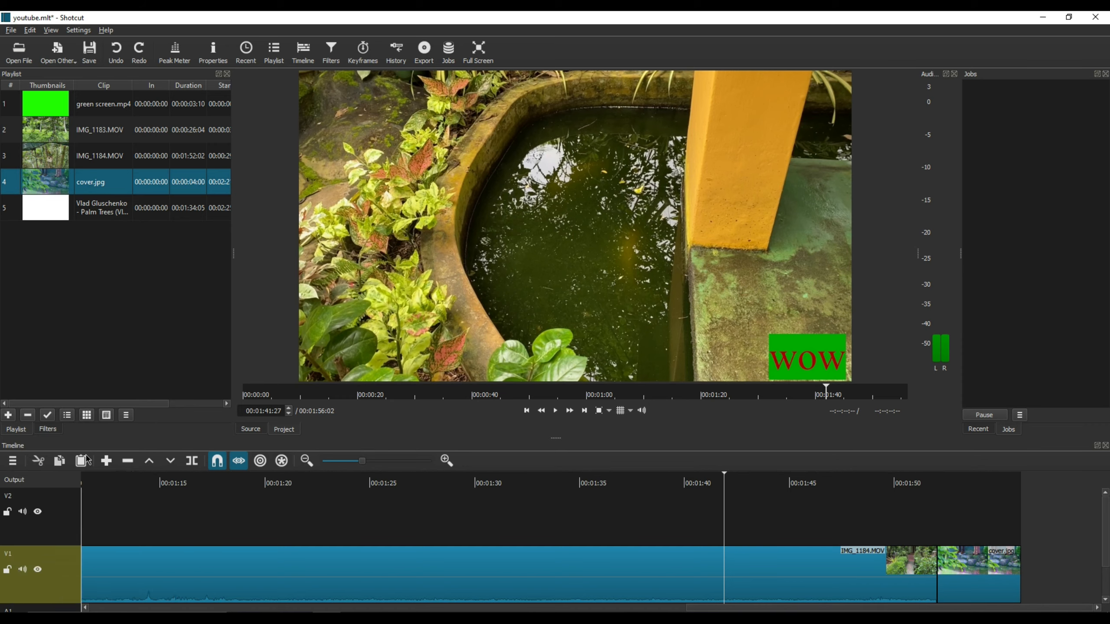